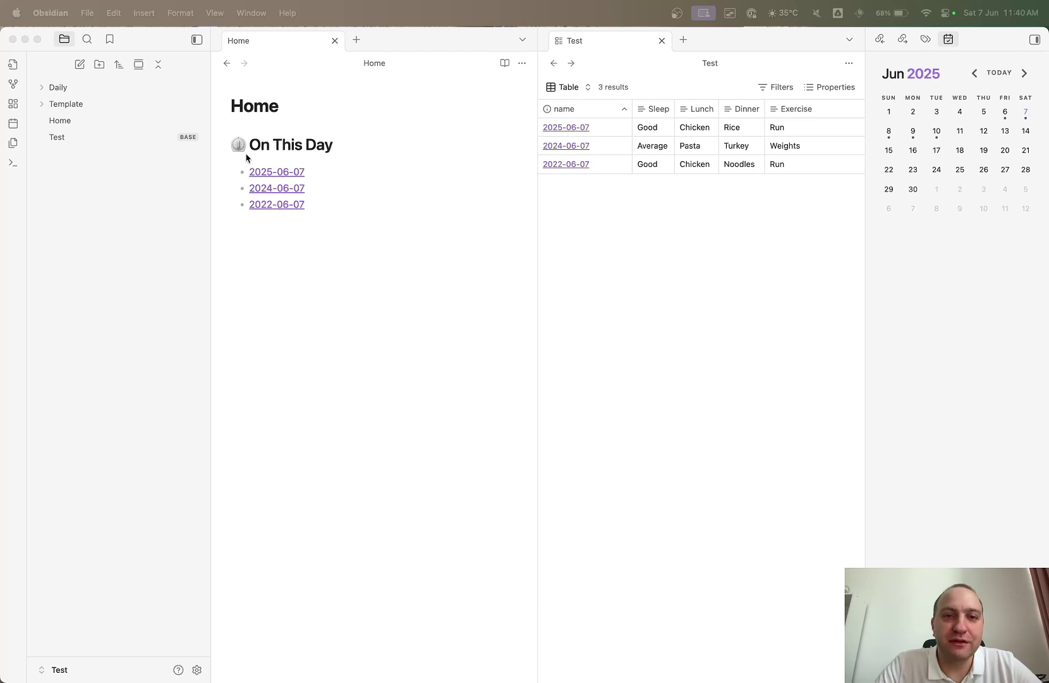
Inspect the Dataview query behind the On This Day list in the Home note and return to the rendered list.
left_click(407, 166)
left_click(500, 165)
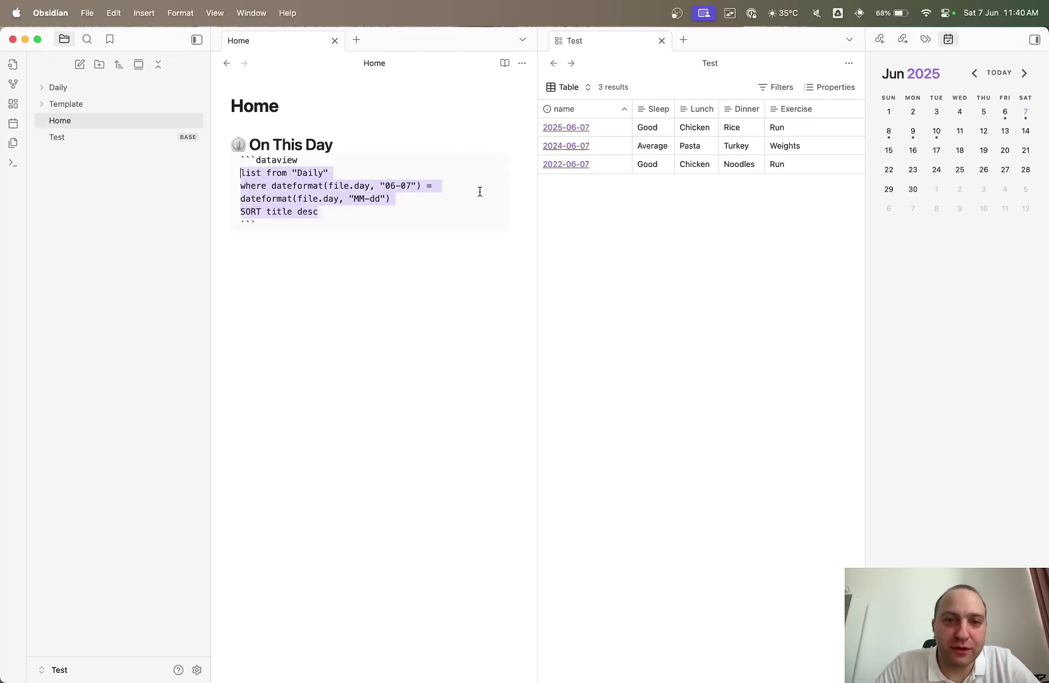
left_click(333, 297)
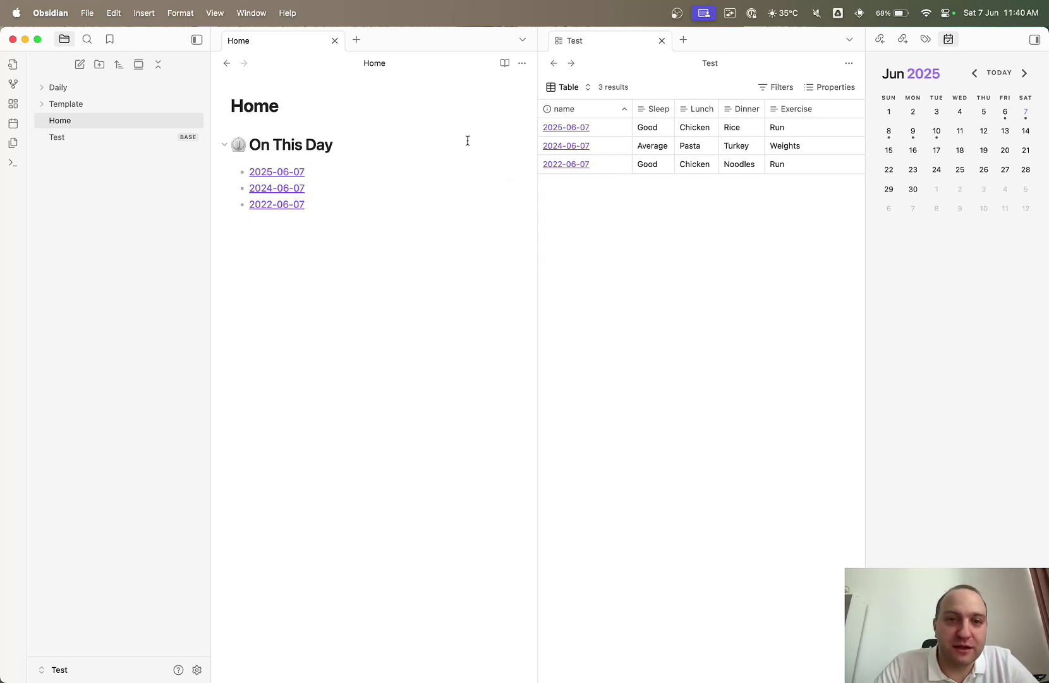
left_click(498, 164)
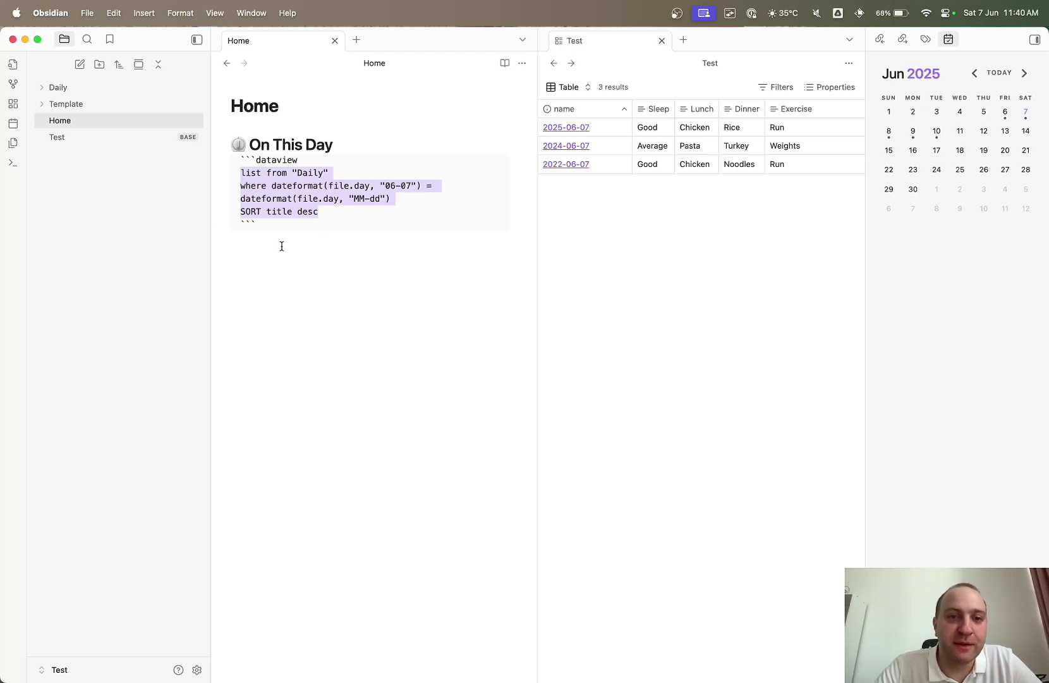
left_click(322, 295)
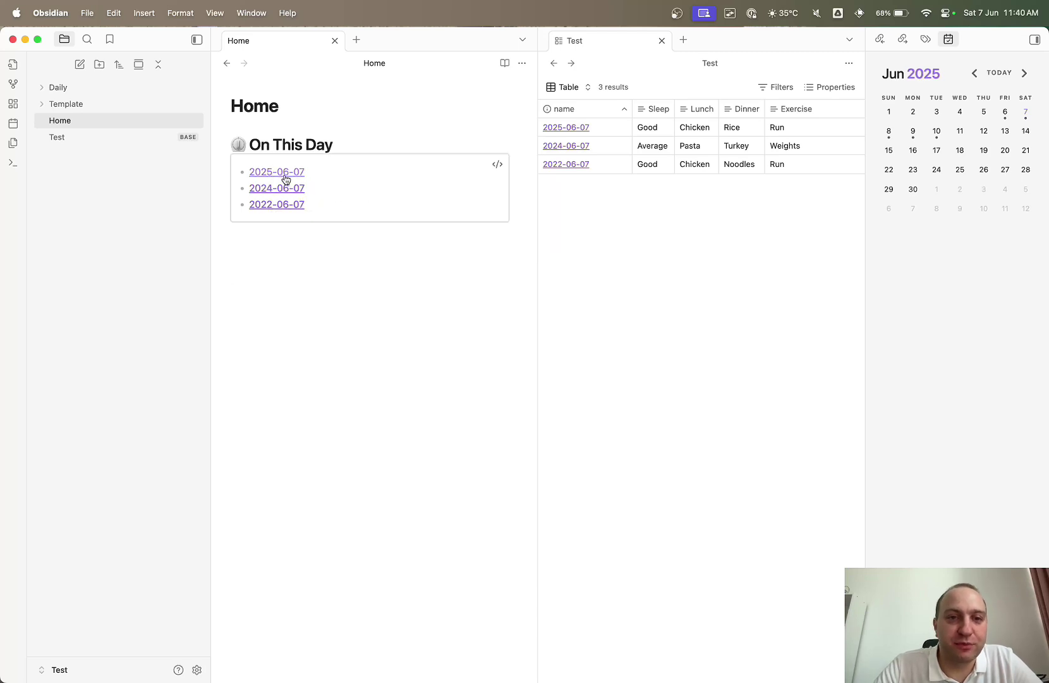
Open and close the 2025-06-07 daily note, and preview the dated notes linked in the Home list and the Test base.
mouse_move(284, 218)
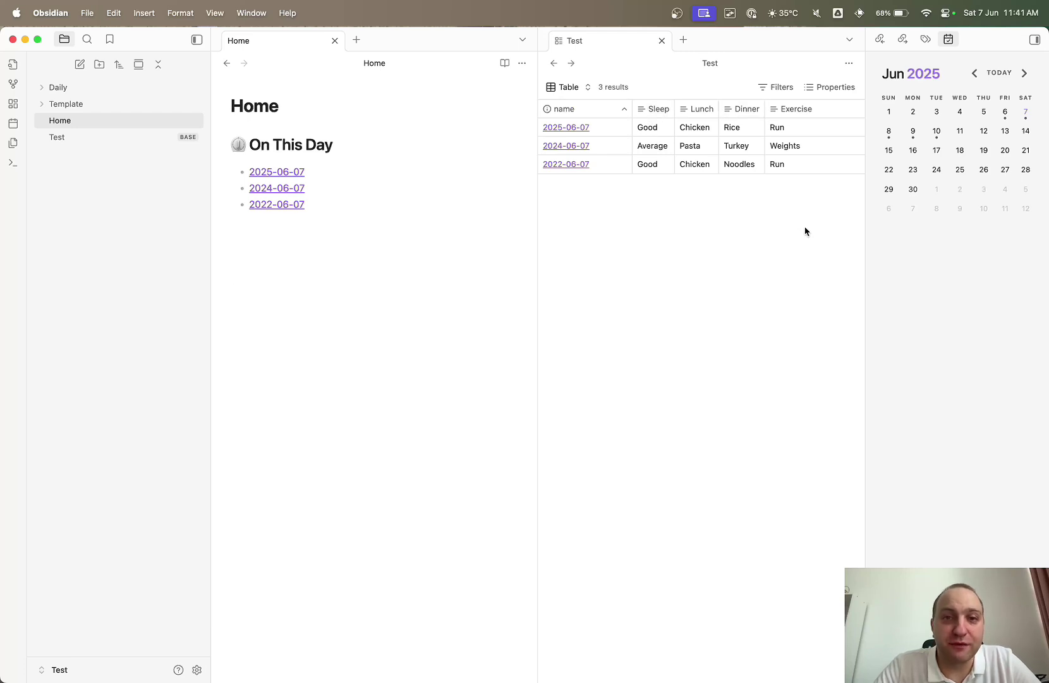
left_click(288, 172)
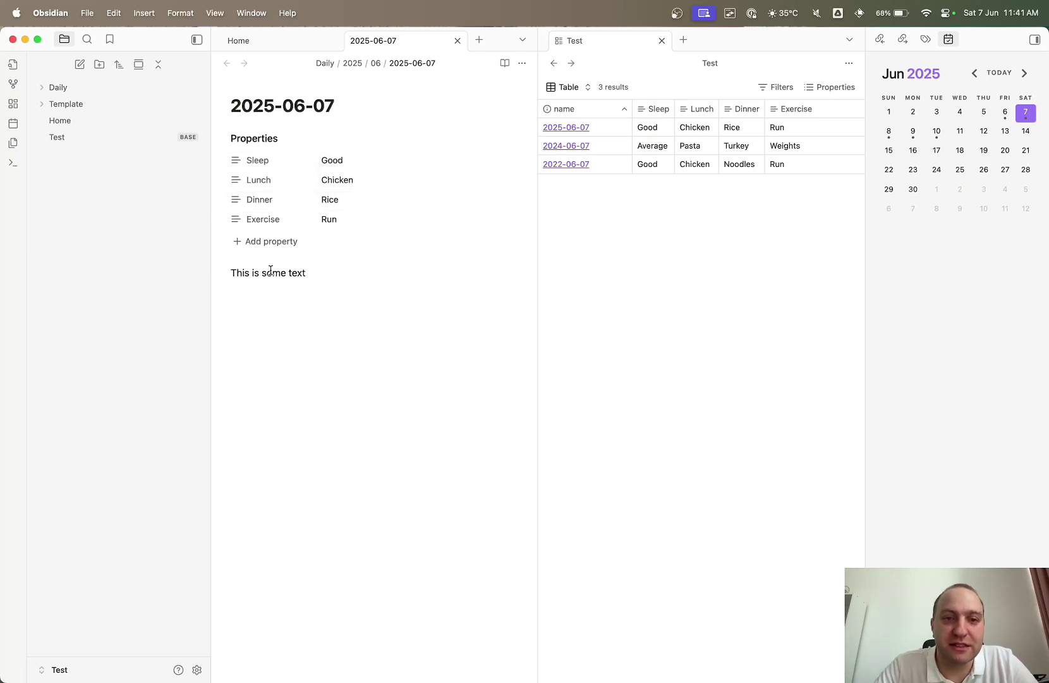
left_click(457, 41)
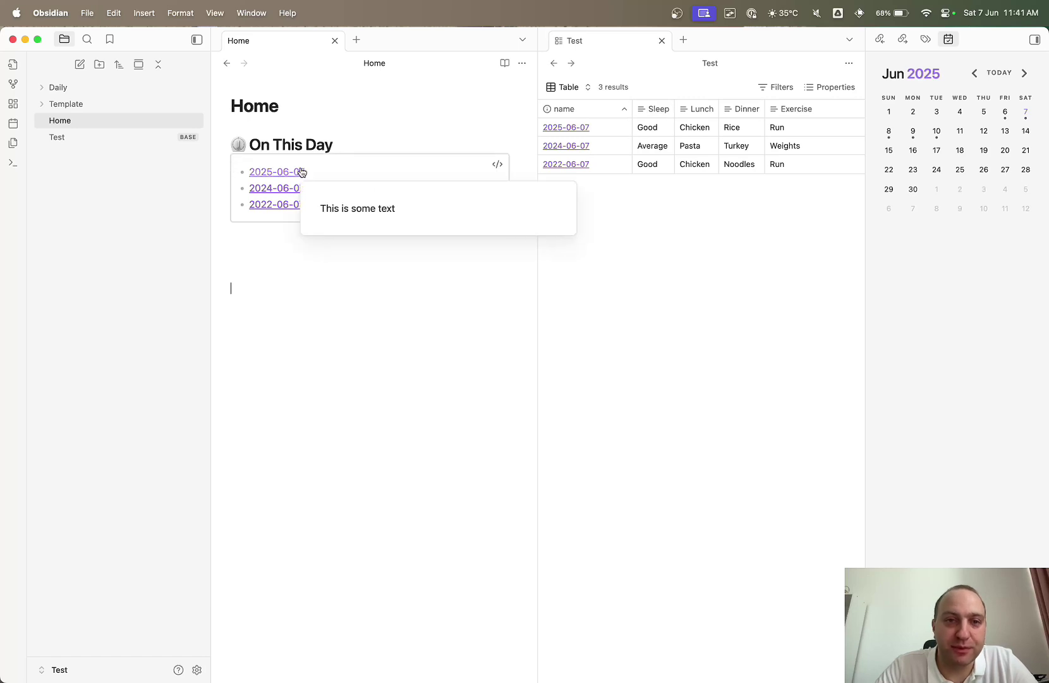
mouse_move(287, 188)
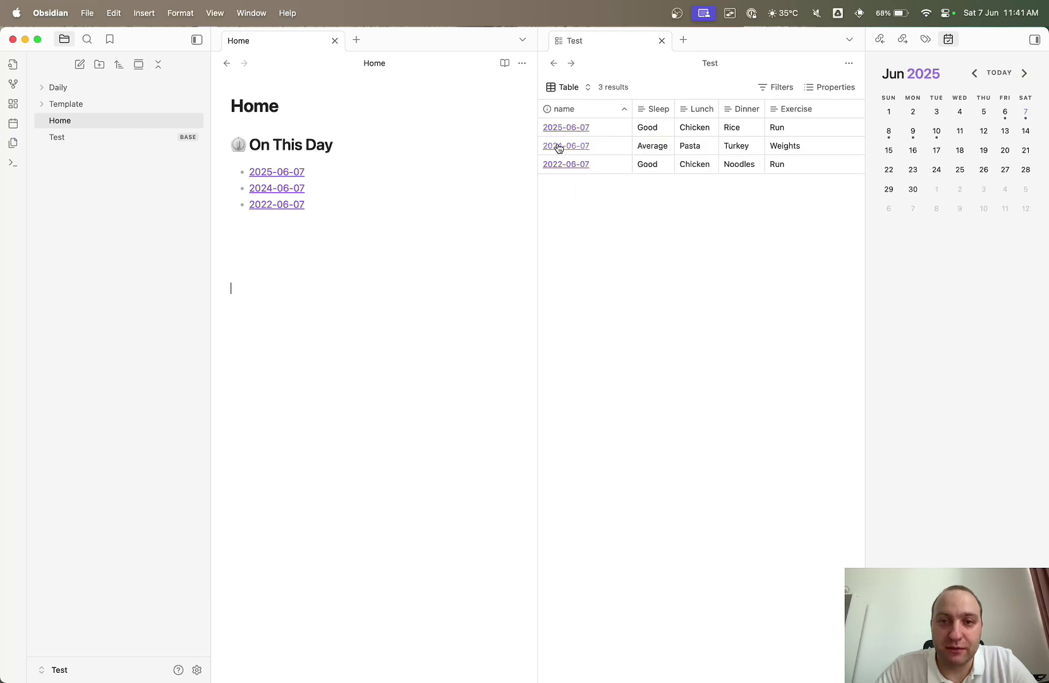
mouse_move(559, 149)
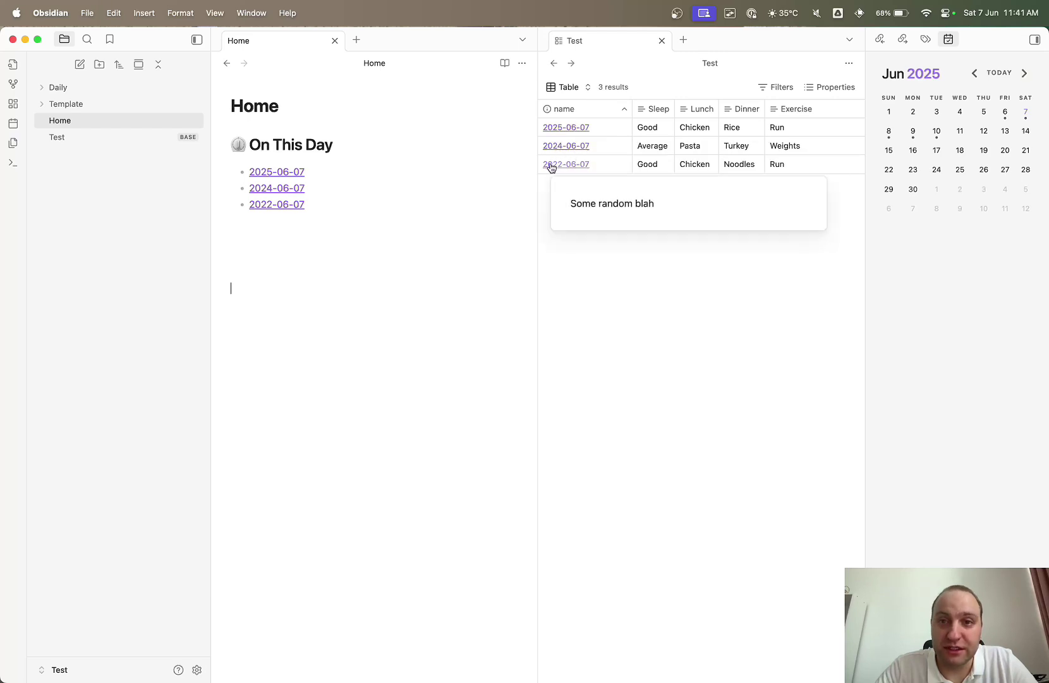
left_click(674, 301)
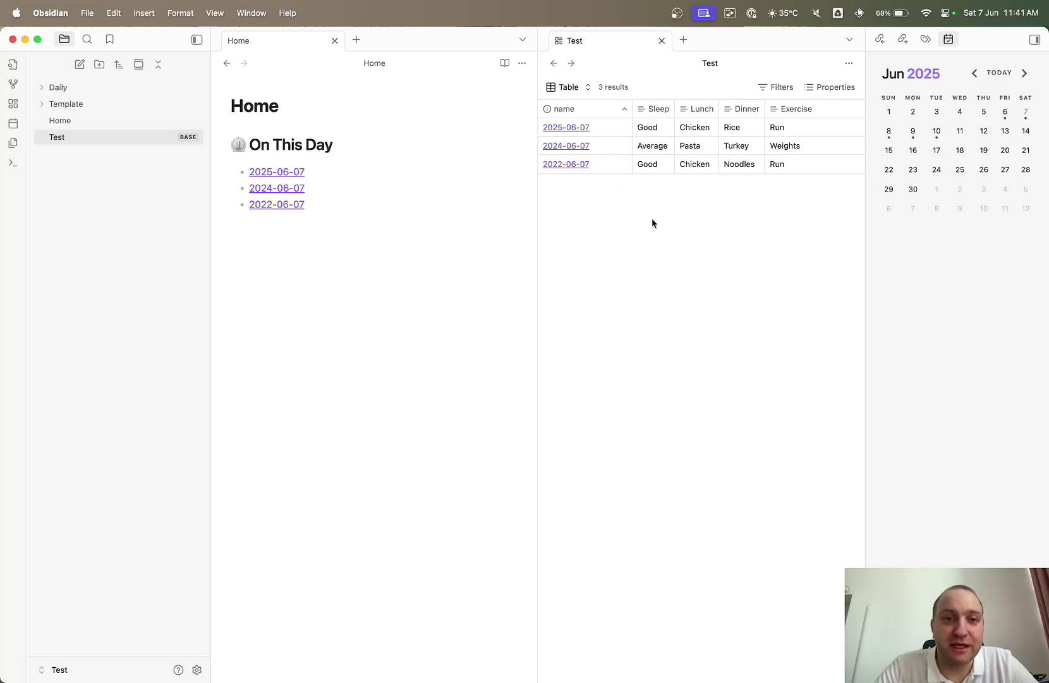
Change the date in the On This Day Dataview query to "06-08" and render the list.
left_click(497, 164)
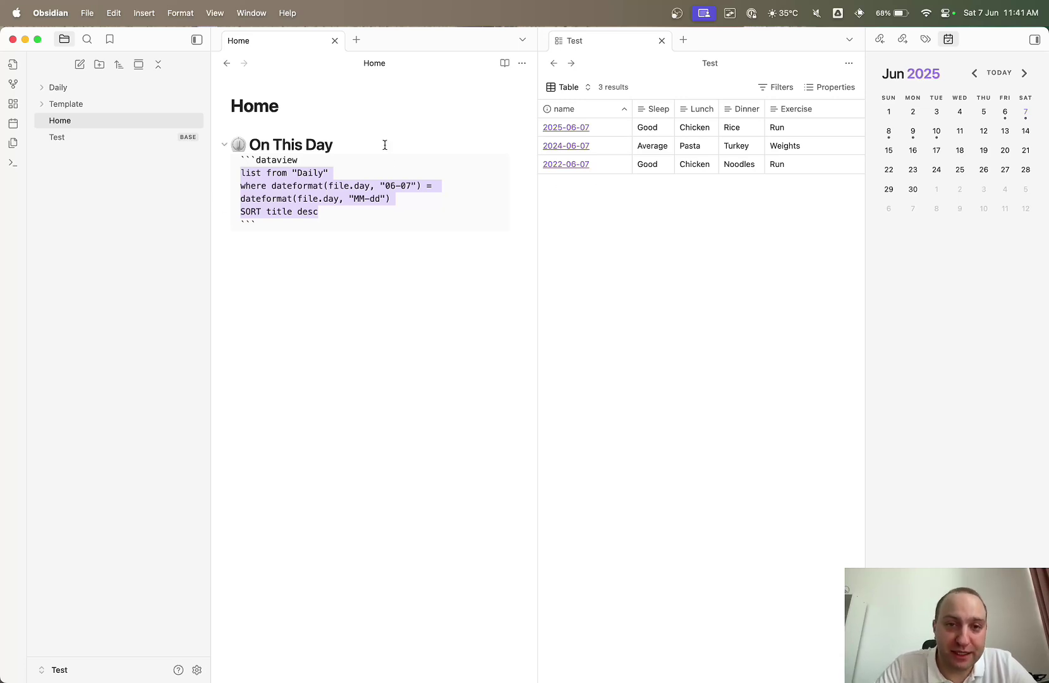
left_click(409, 191)
key("BackSpace")
type("8")
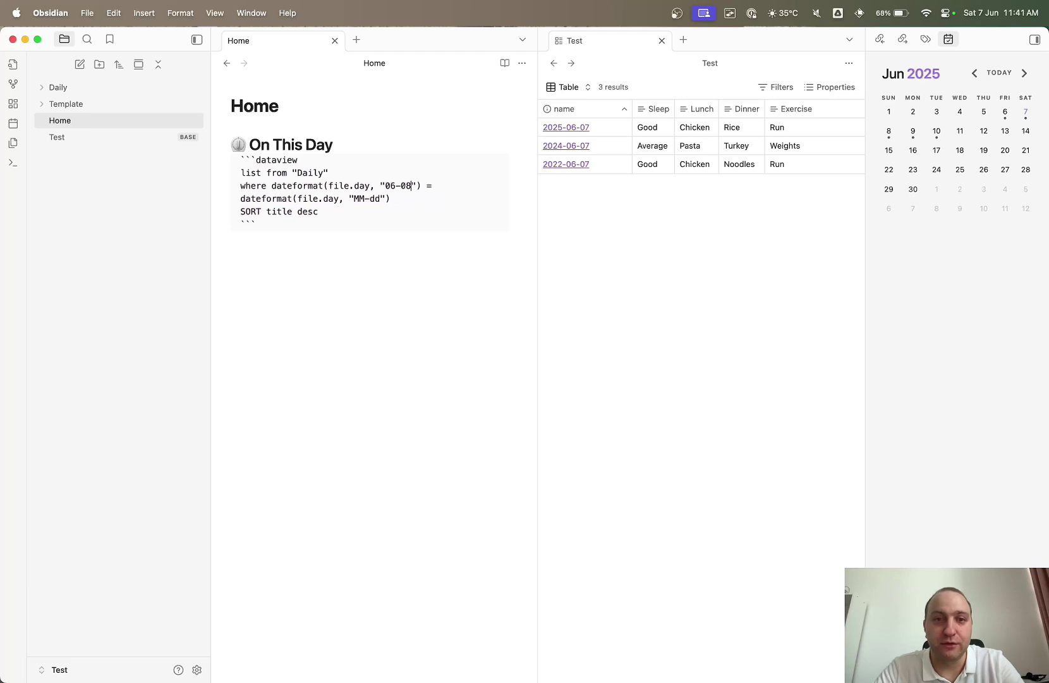
key("Return")
key("BackSpace")
left_click(370, 383)
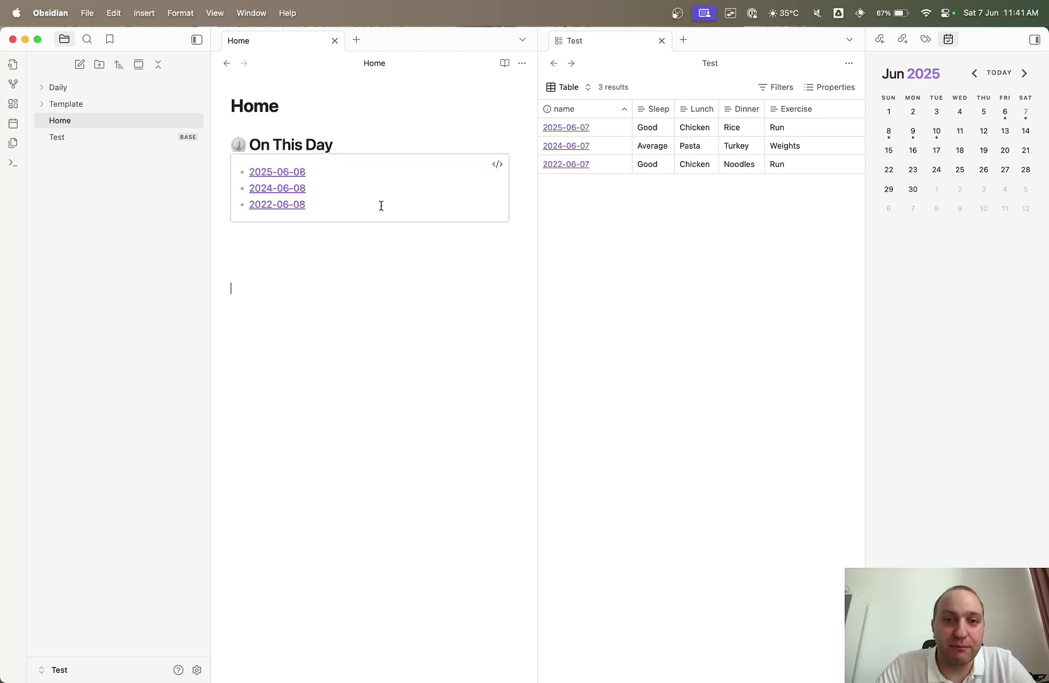
Change the On This Day query's date to "06-09" and render the list.
left_click(509, 157)
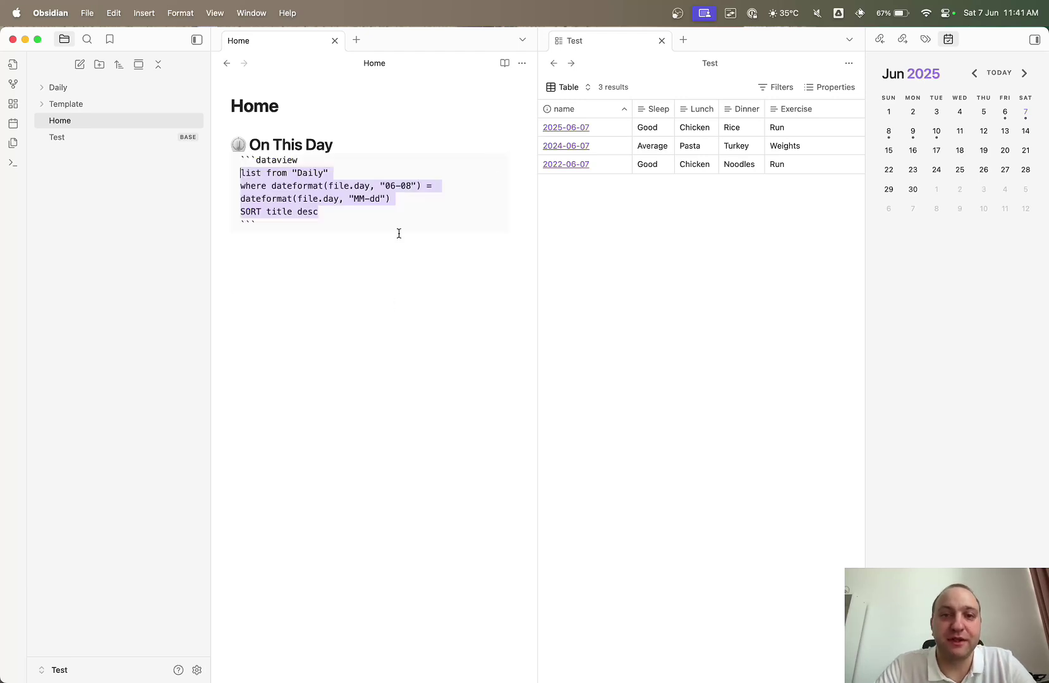
left_click(411, 182)
key("BackSpace")
type("9")
left_click(342, 301)
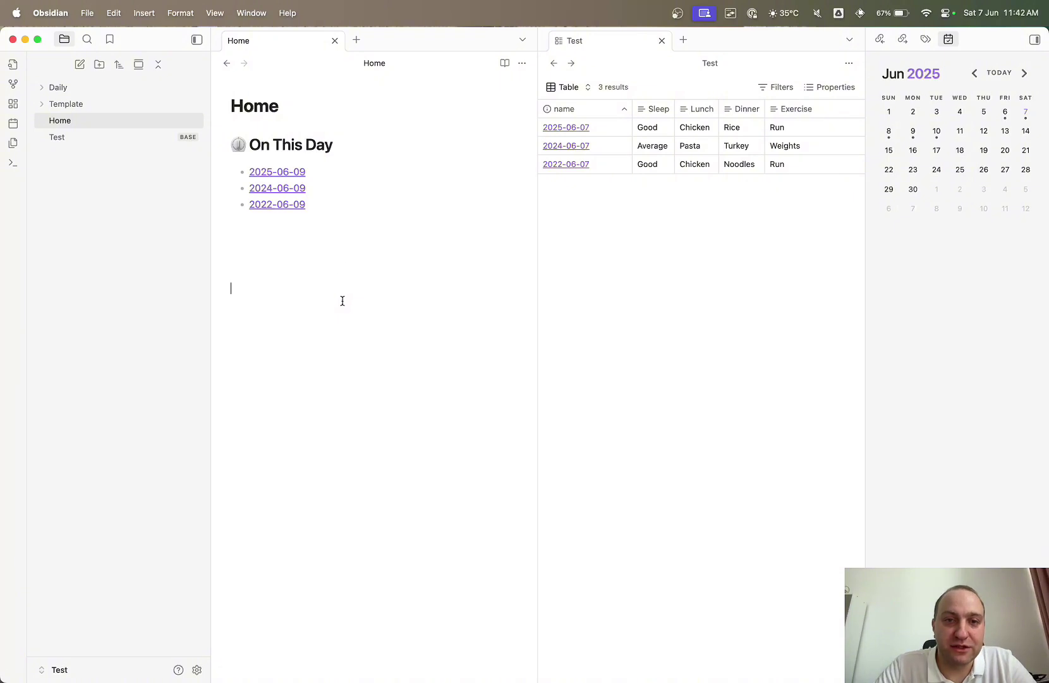
Change the On This Day query's date to "06-06" and render the list.
left_click(504, 163)
left_click(412, 186)
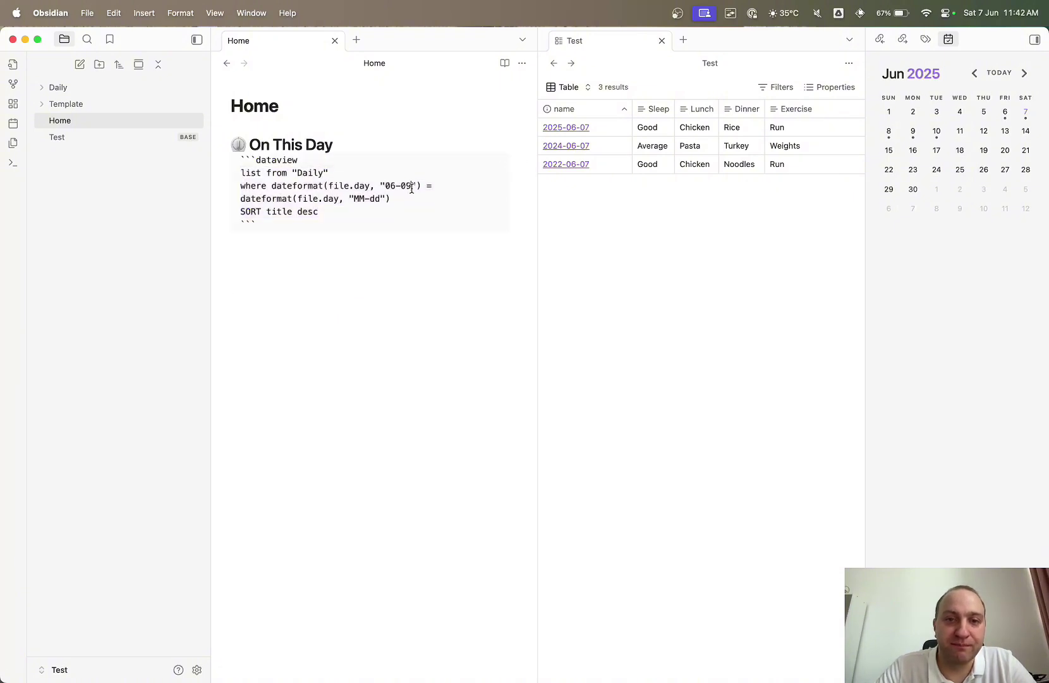
key("BackSpace")
type("6")
key("BackSpace")
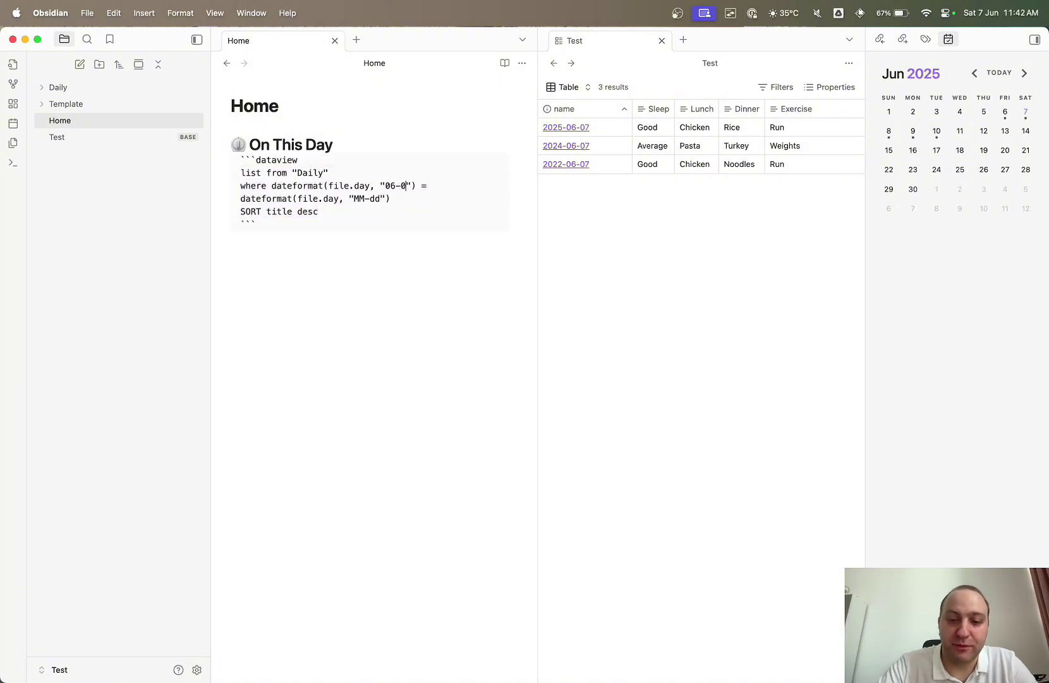
type("6")
key("BackSpace")
type("6")
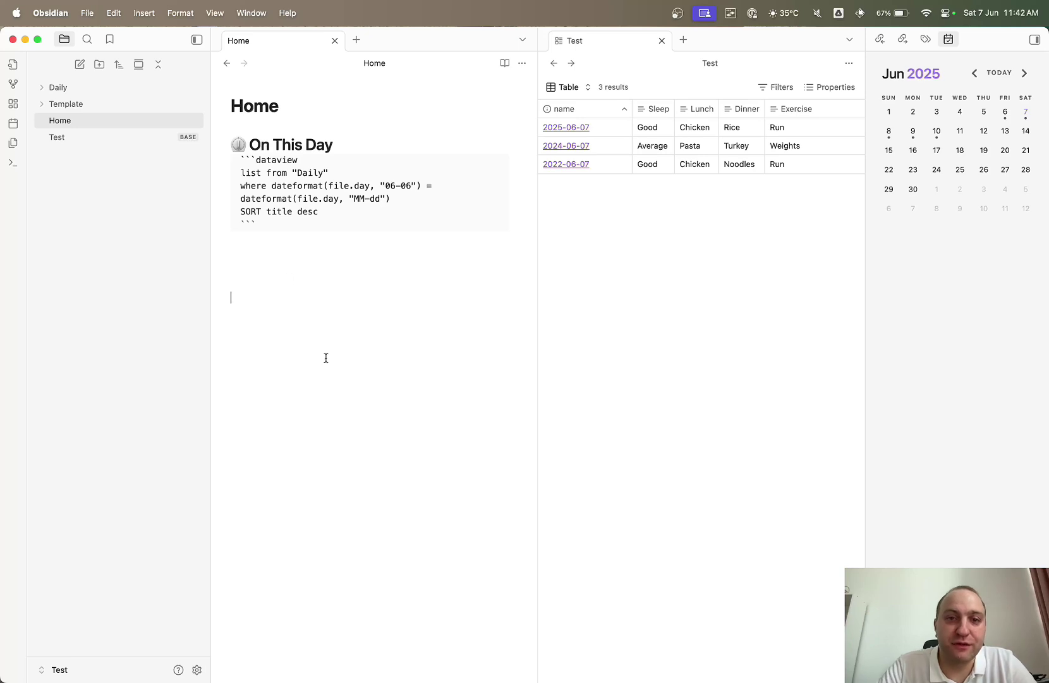
Set the date in the On This Day query back to "06-07".
left_click(497, 164)
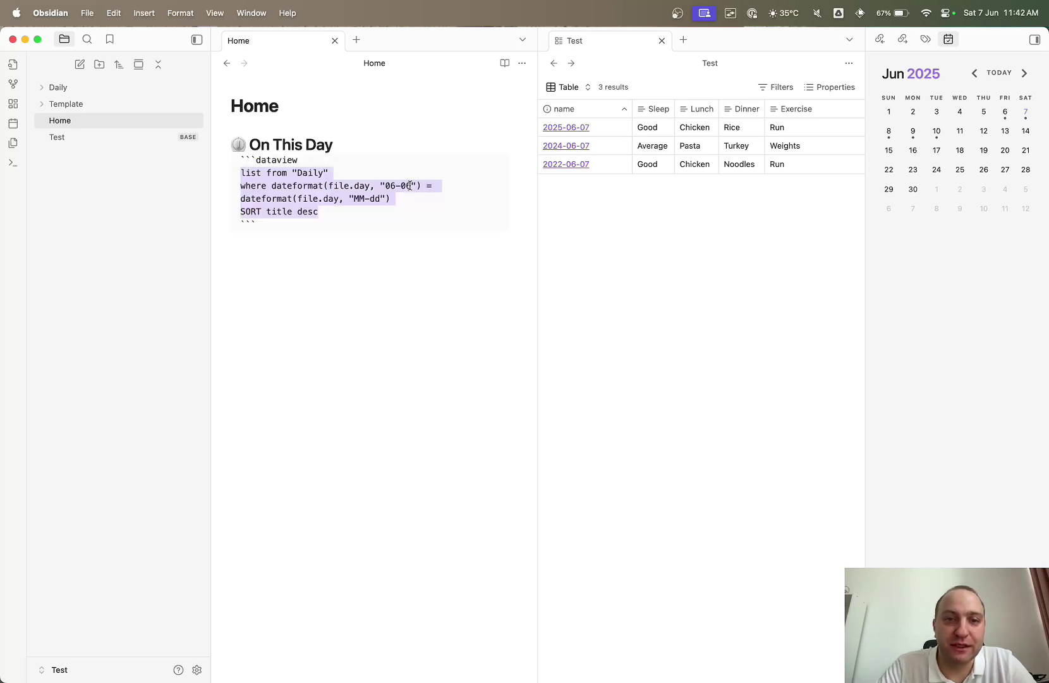
left_click(410, 185)
key("BackSpace")
type("7")
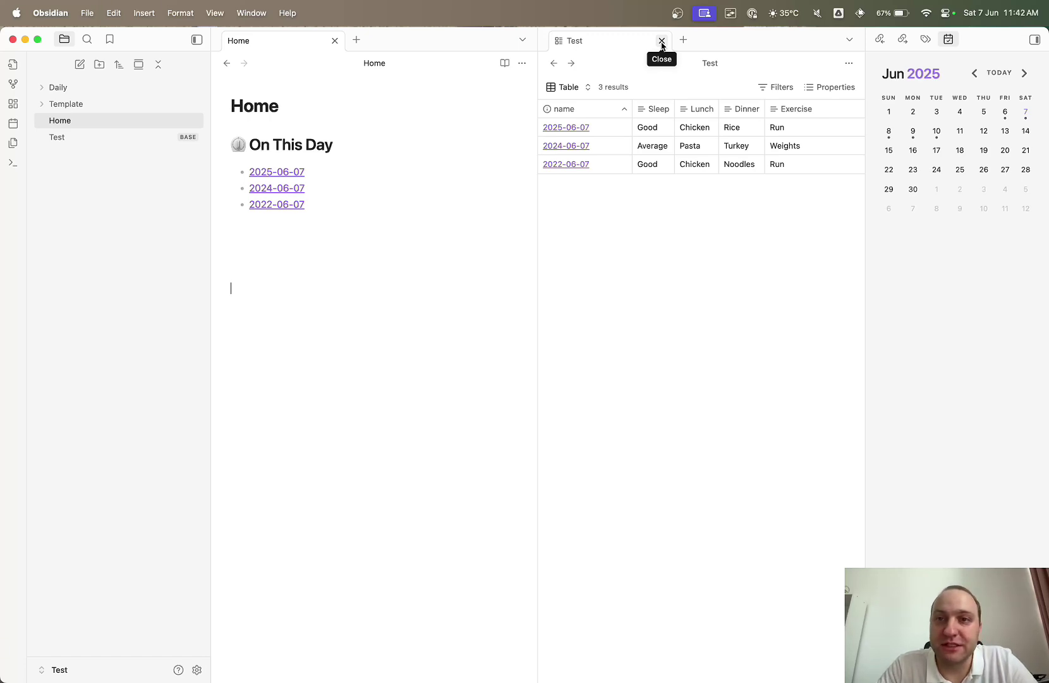
Close the Test base and delete it from the vault.
left_click(662, 41)
right_click(89, 136)
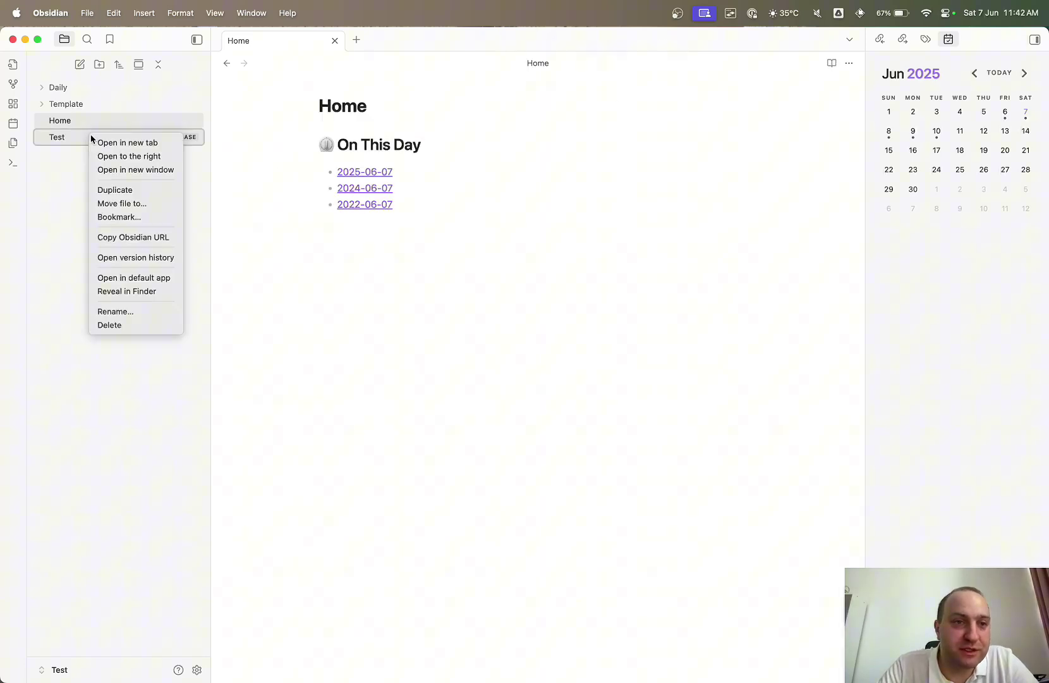
left_click(143, 324)
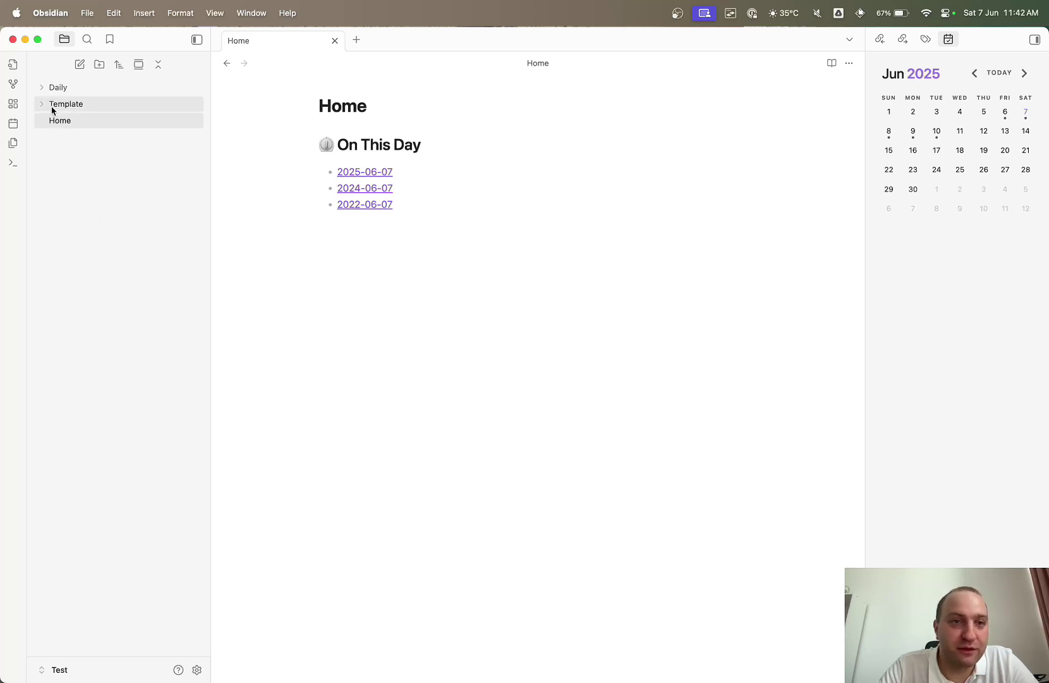
Examine the year and month subfolders inside the Daily folder, collapse it, and view the On This Day query once more.
left_click(42, 89)
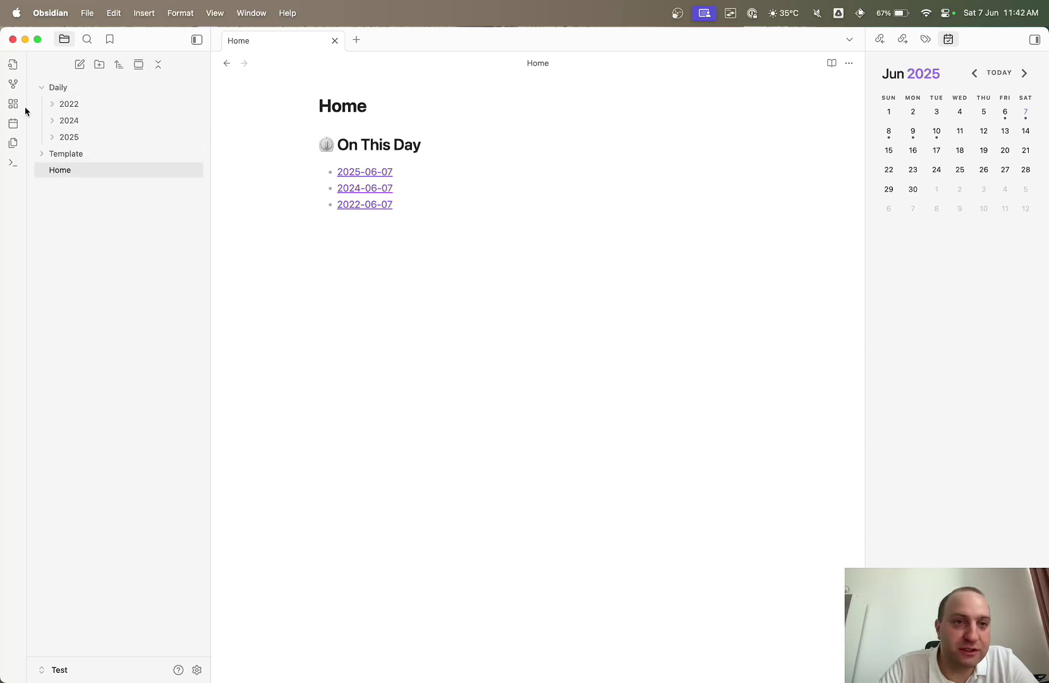
left_click(54, 138)
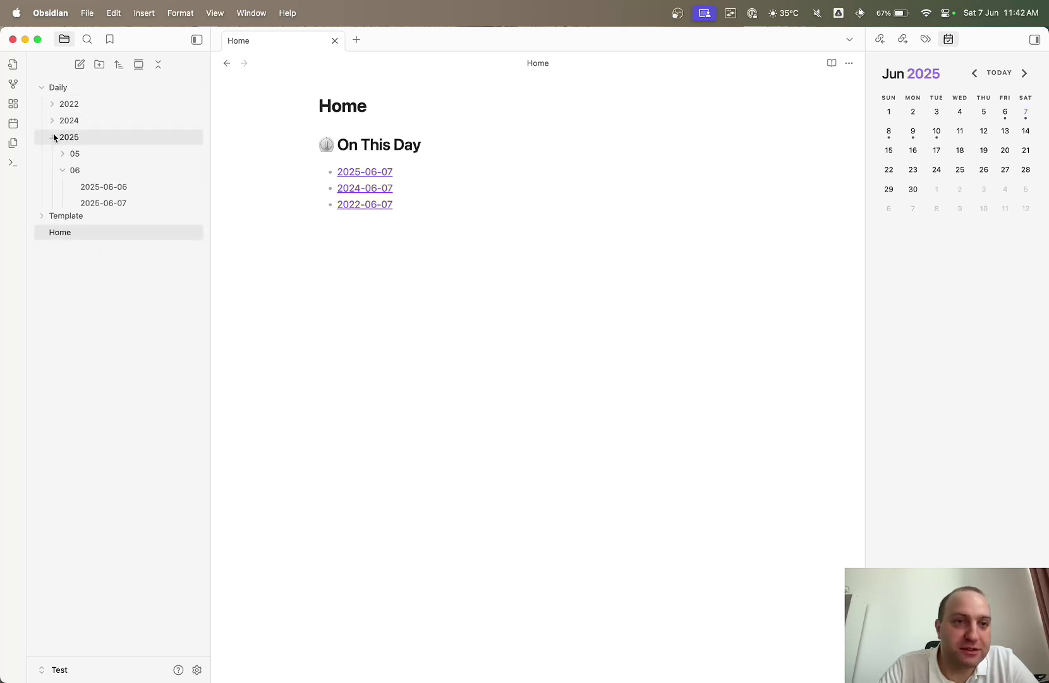
left_click(64, 172)
left_click(63, 157)
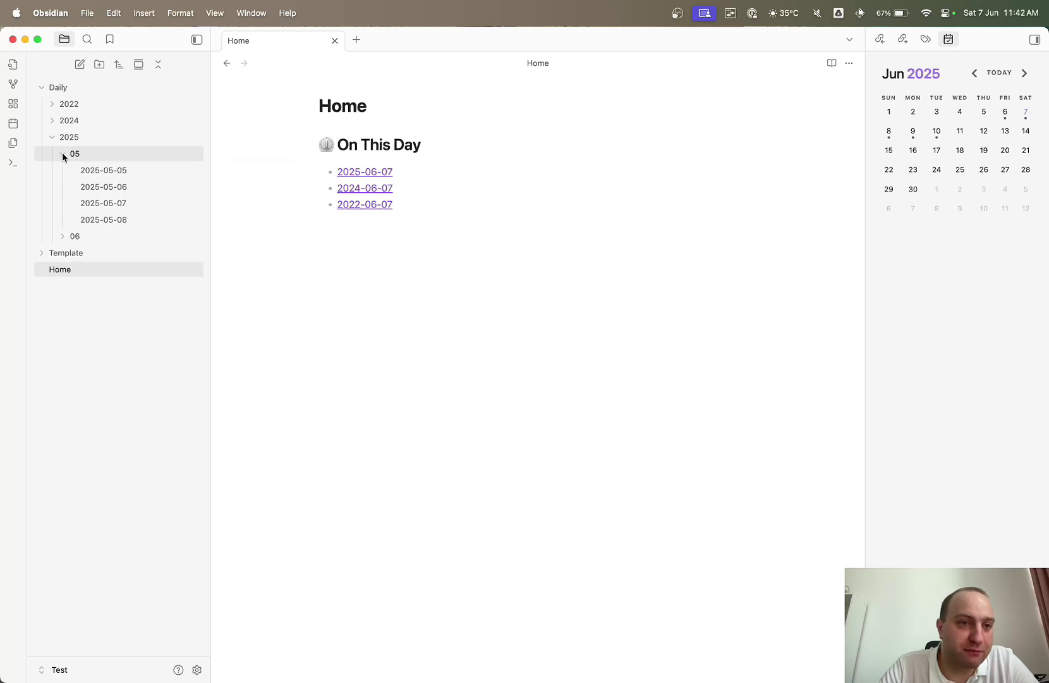
left_click(63, 156)
left_click(53, 122)
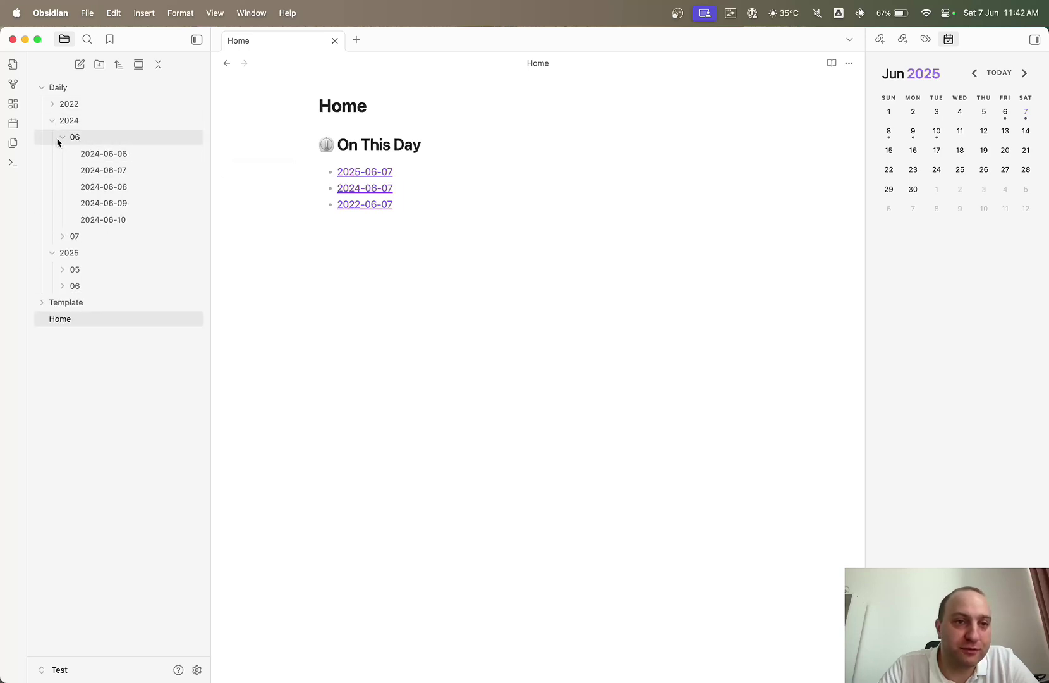
left_click(60, 138)
left_click(52, 105)
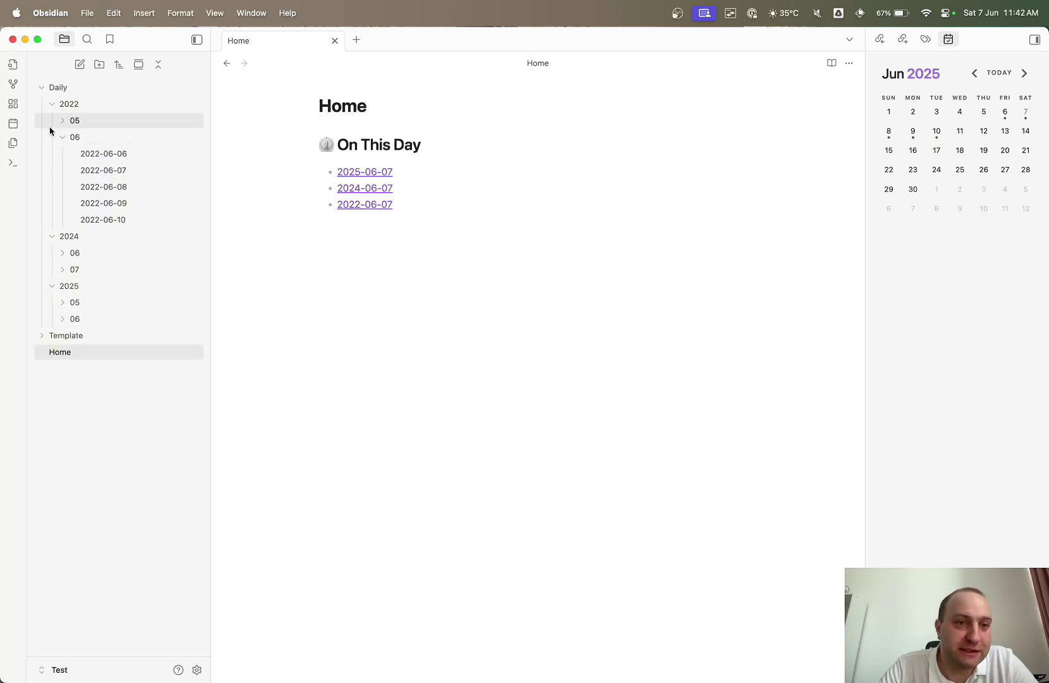
left_click(41, 87)
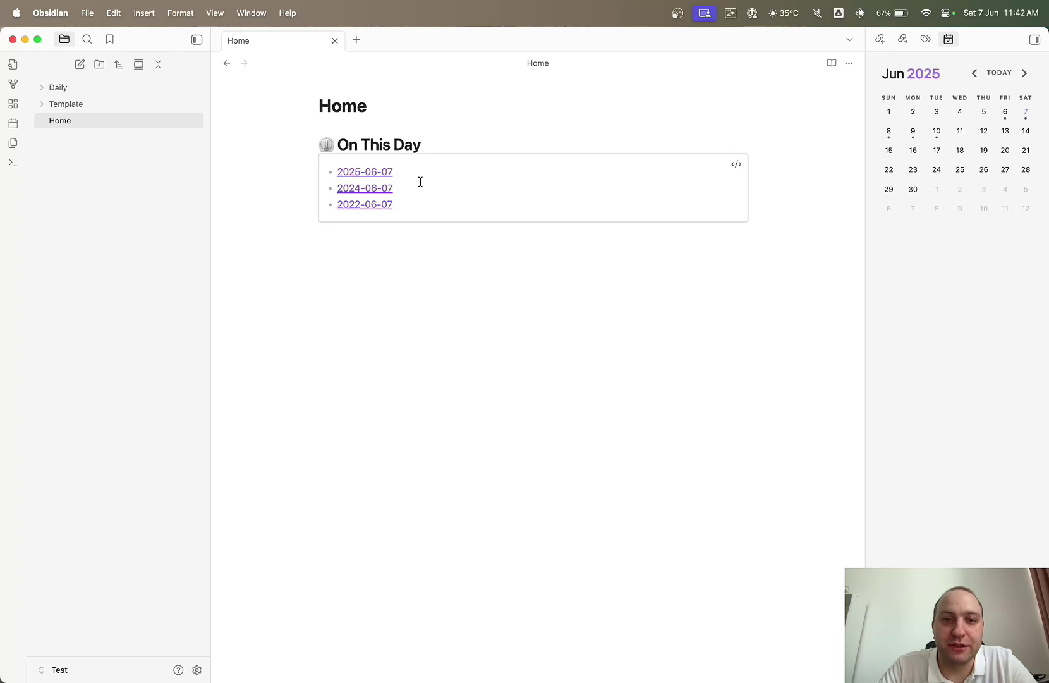
left_click(737, 164)
left_click(366, 258)
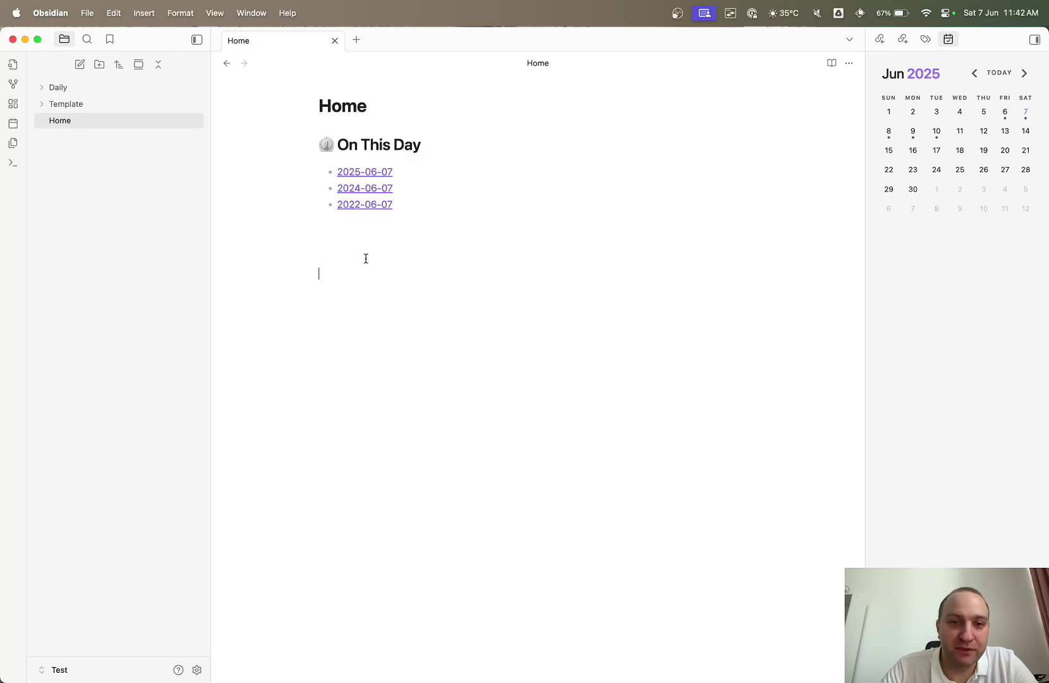
Create a new base in the vault with the Bases command.
key("super+p")
type("bases")
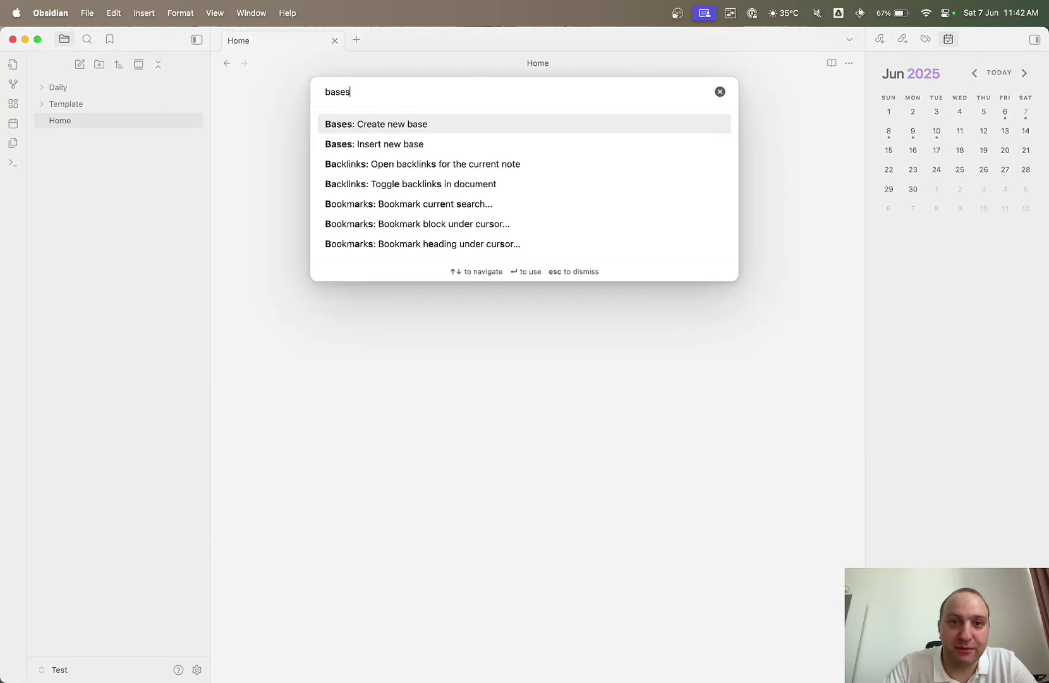
left_click(384, 125)
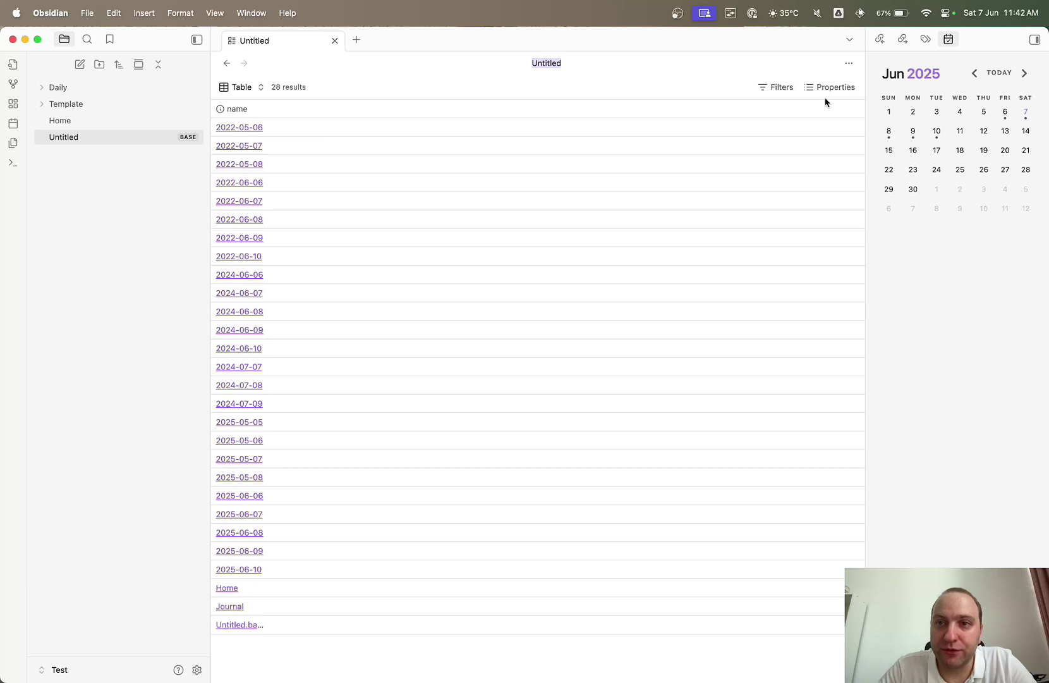
Add a filter for all views of the new base where file.folder contains "Daily".
left_click(782, 92)
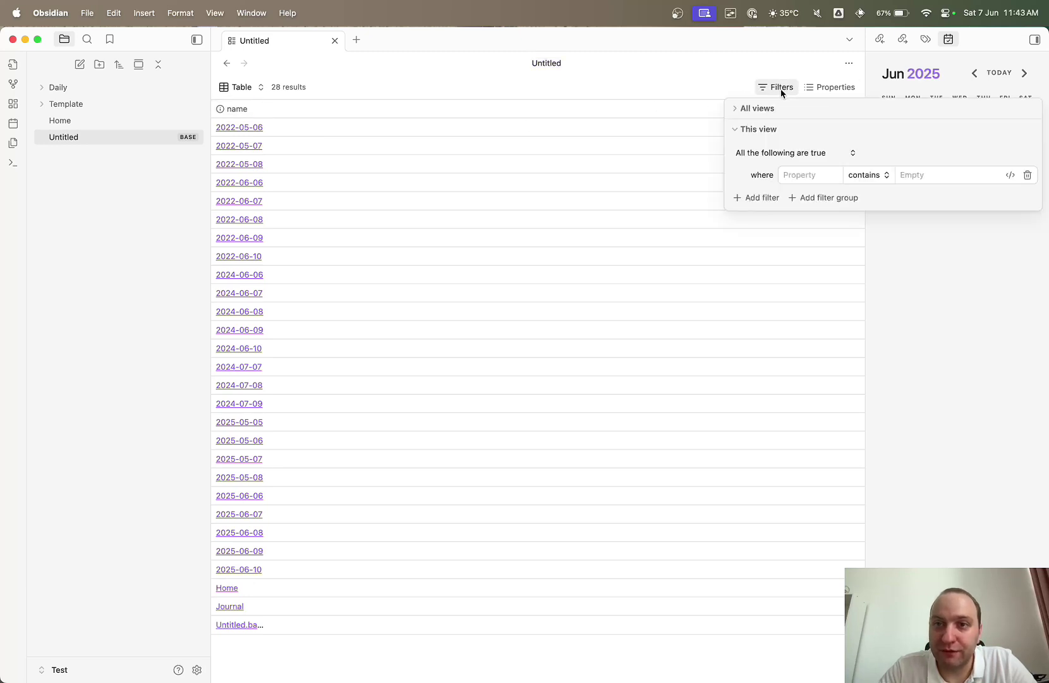
left_click(741, 130)
left_click(735, 116)
left_click(813, 154)
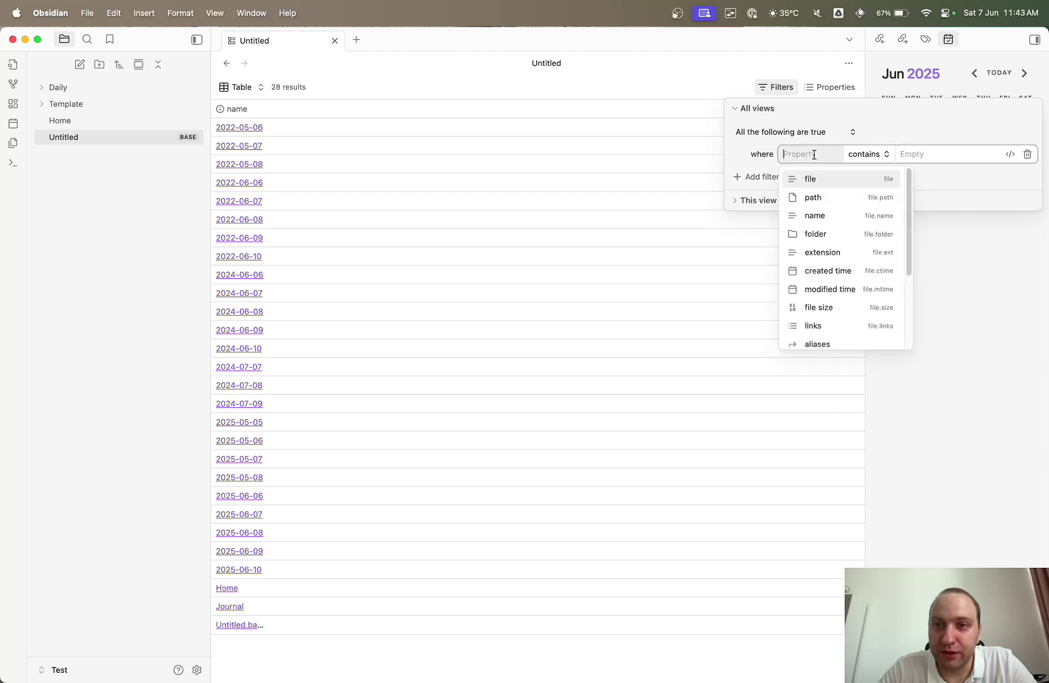
left_click(812, 235)
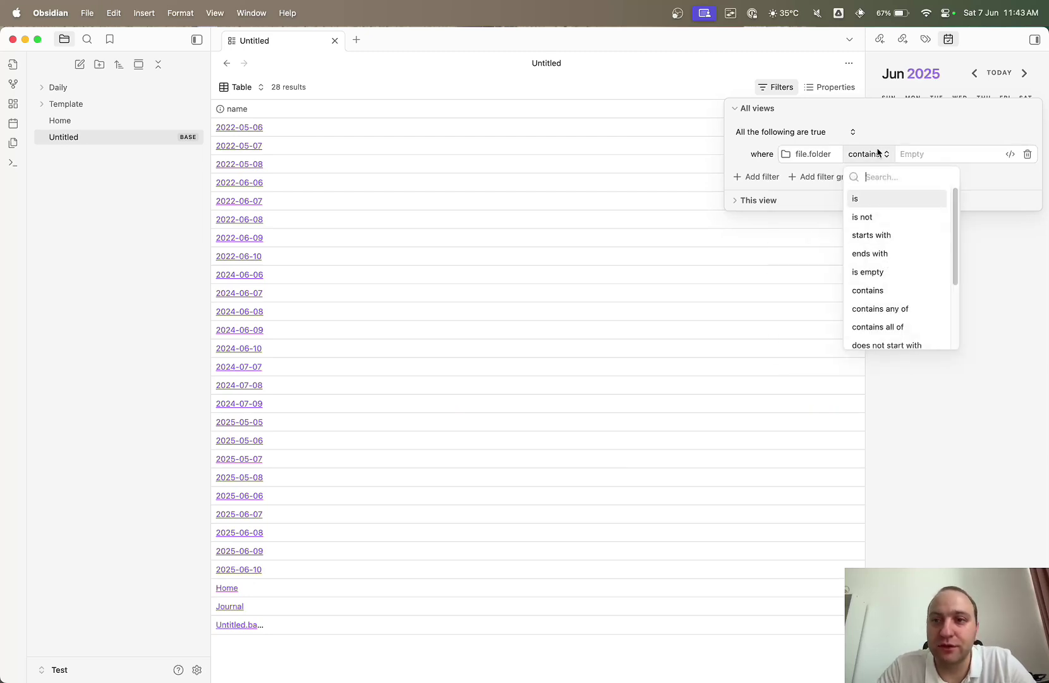
key("Escape")
type("Daily")
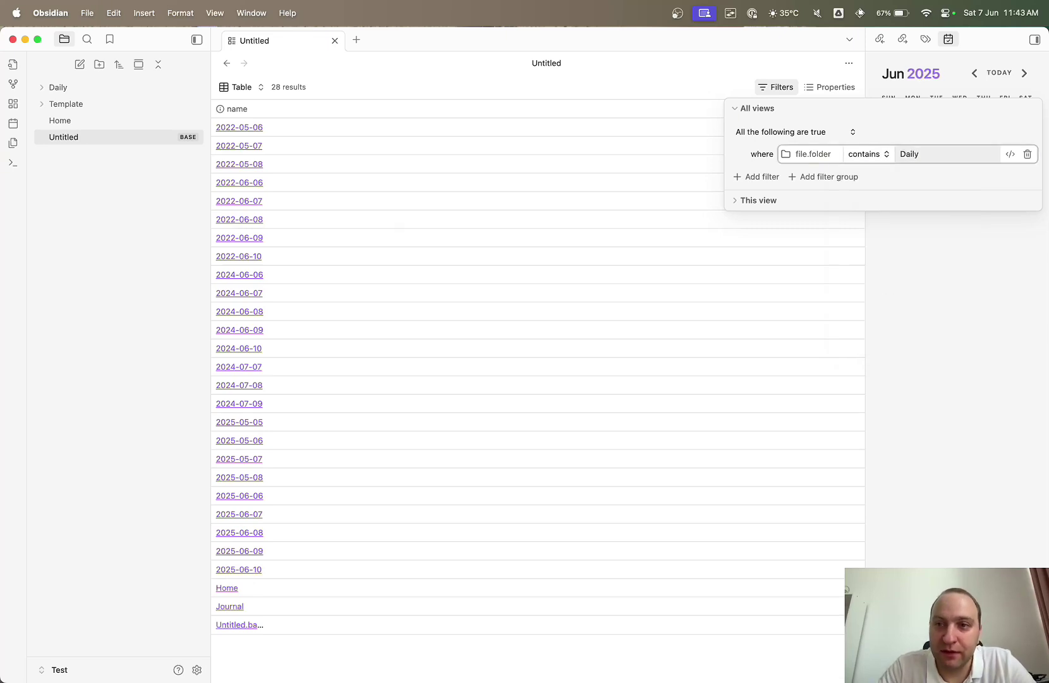
Show the Sleep, Lunch, Dinner and Exercise properties as columns in the table and widen the columns to fit their text.
left_click(177, 391)
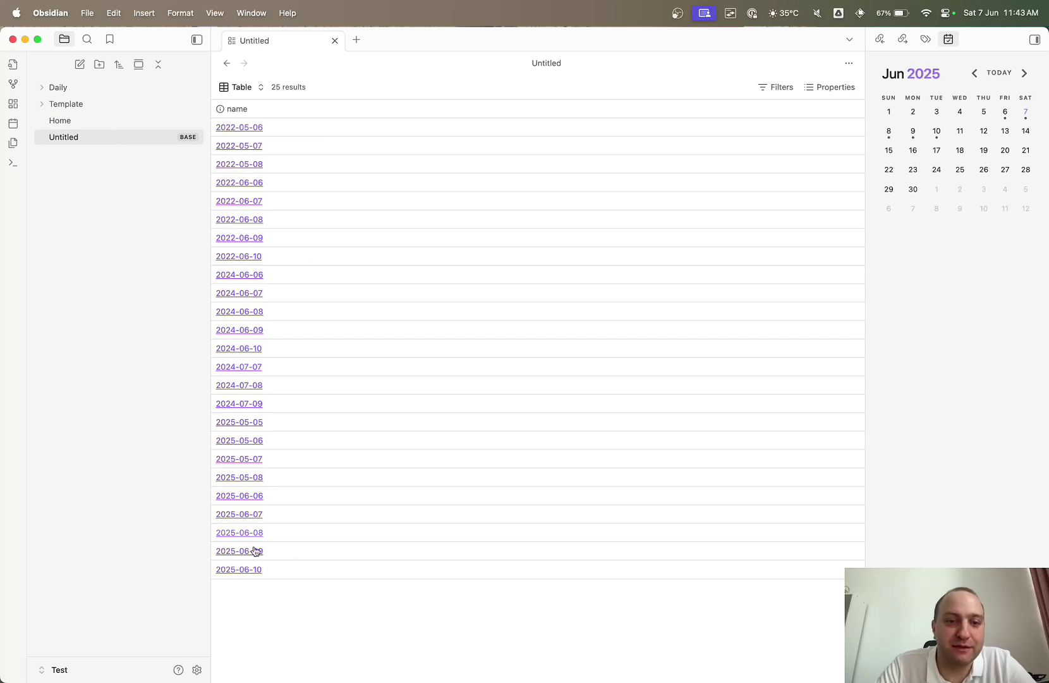
left_click(844, 90)
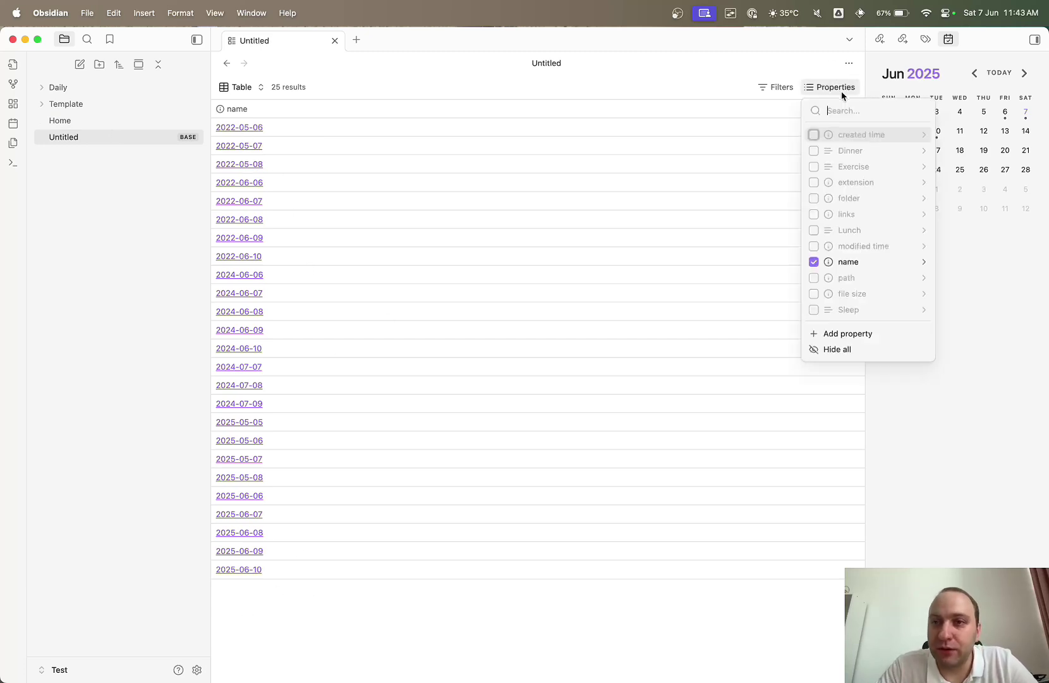
left_click(813, 310)
left_click(814, 230)
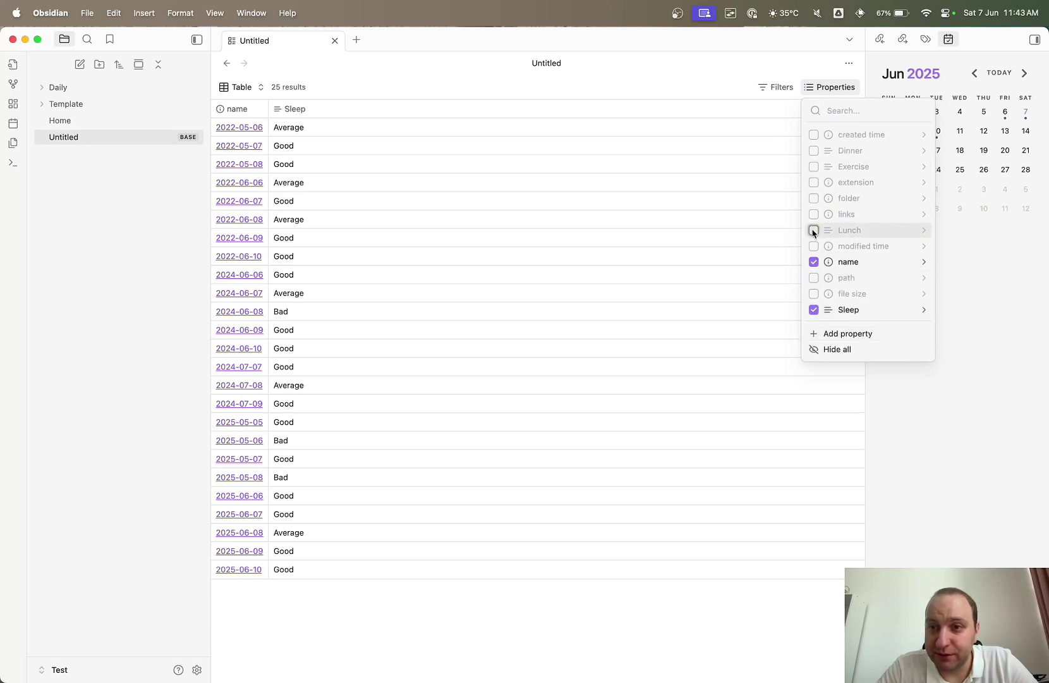
left_click(815, 150)
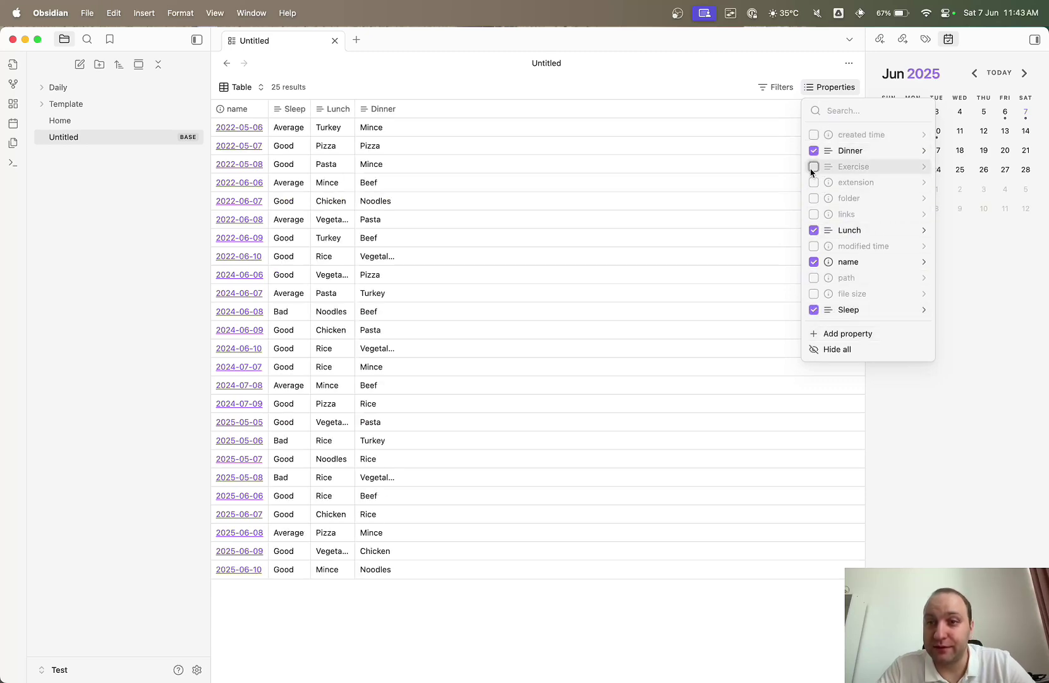
left_click(814, 166)
left_click(293, 98)
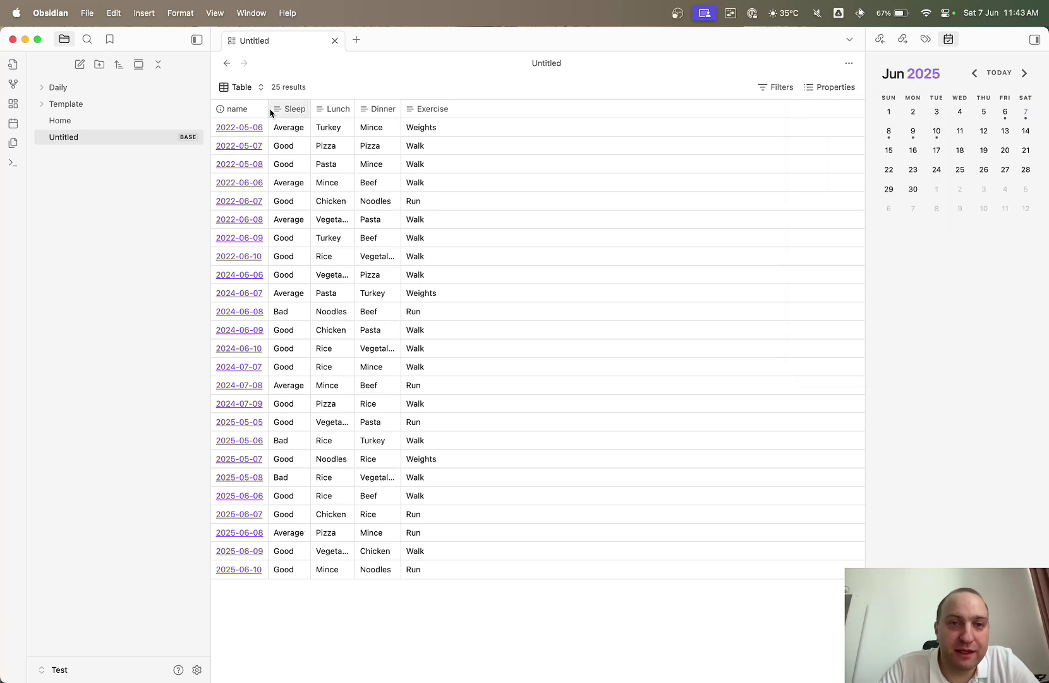
left_click_drag(268, 110, 495, 109)
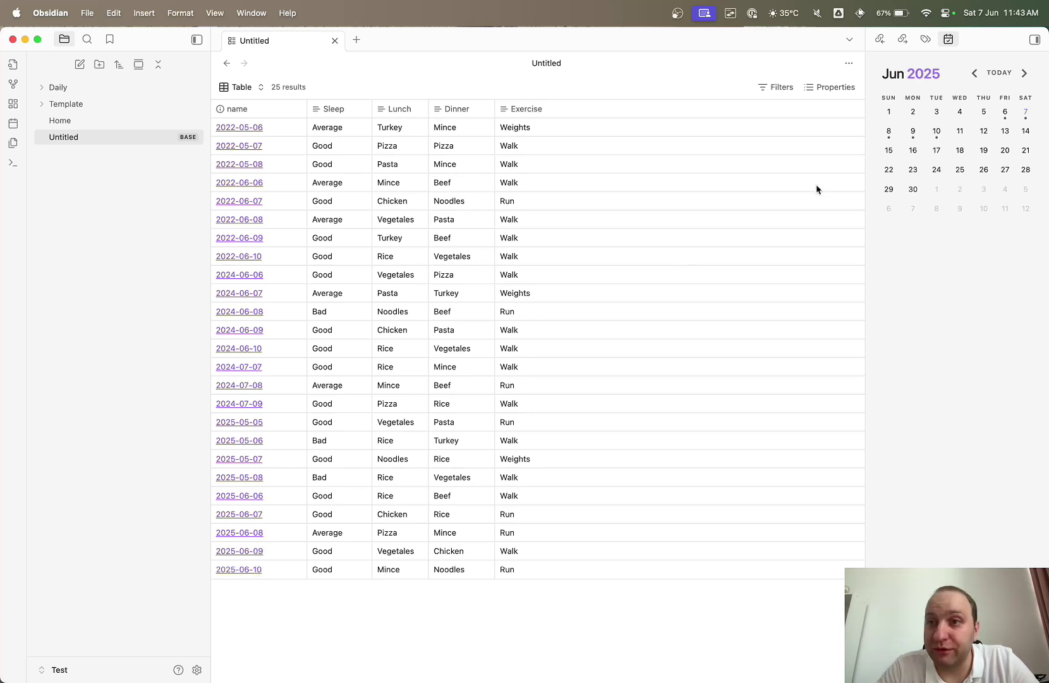
Create the daily note for 2025-06-11 and set its Sleep, Lunch, Dinner and Exercise properties to Bad.
left_click(960, 131)
left_click(428, 160)
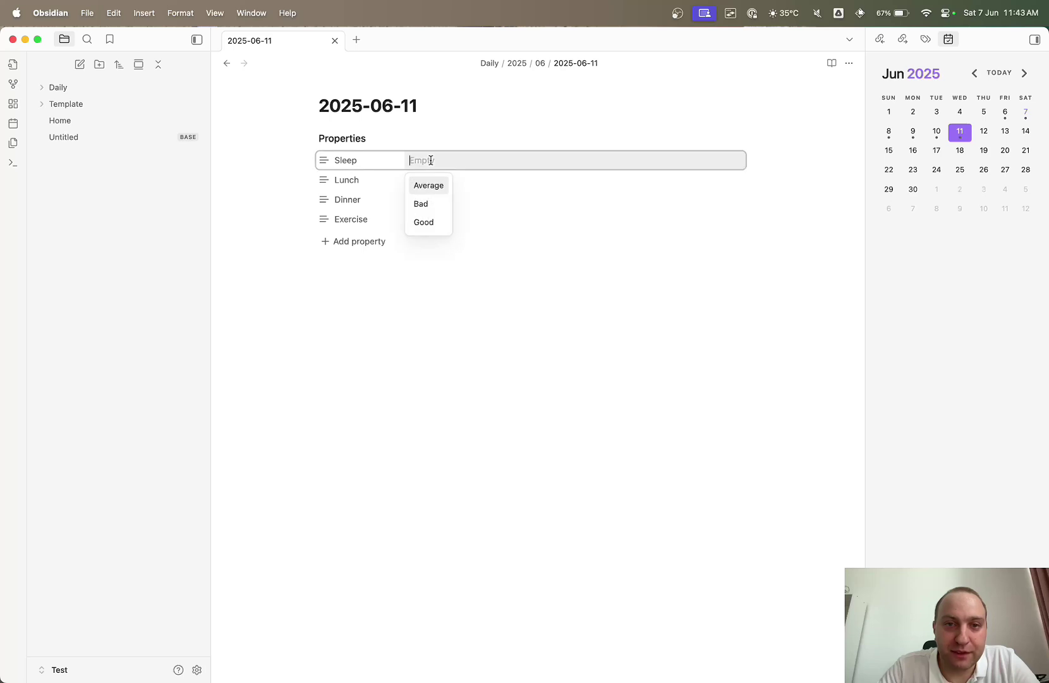
left_click(422, 204)
left_click(426, 196)
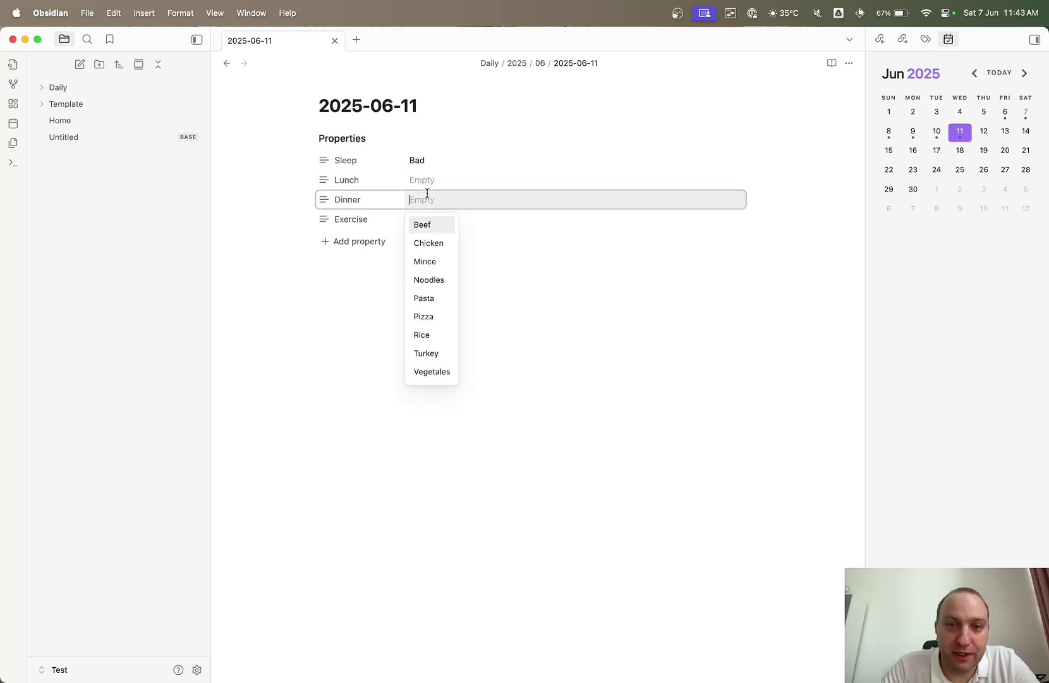
left_click(427, 179)
type("Bad")
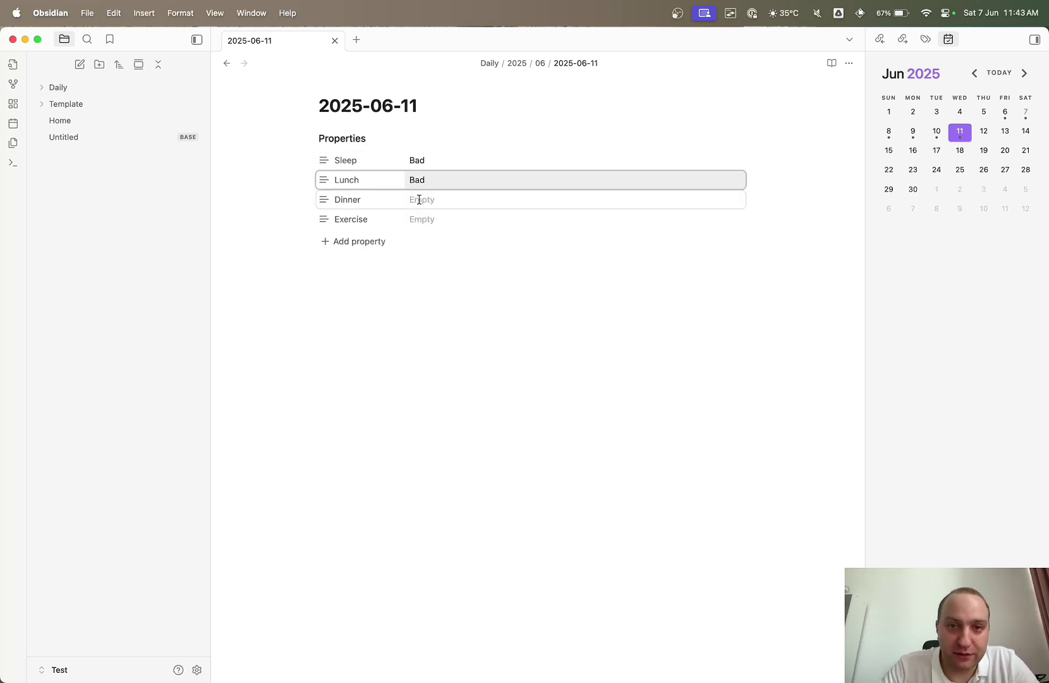
left_click(417, 199)
type("Bad")
left_click(462, 215)
type("Bad")
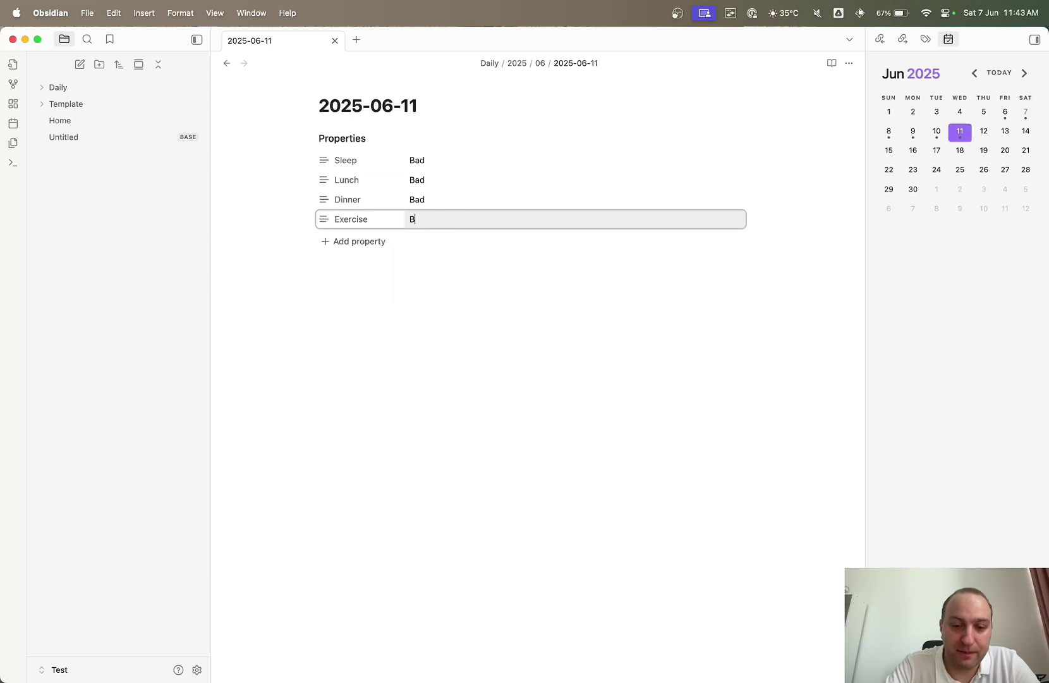
left_click(449, 410)
Return to the Untitled base and change Lunch to Pasta in the 2025-06-11 row.
left_click(111, 142)
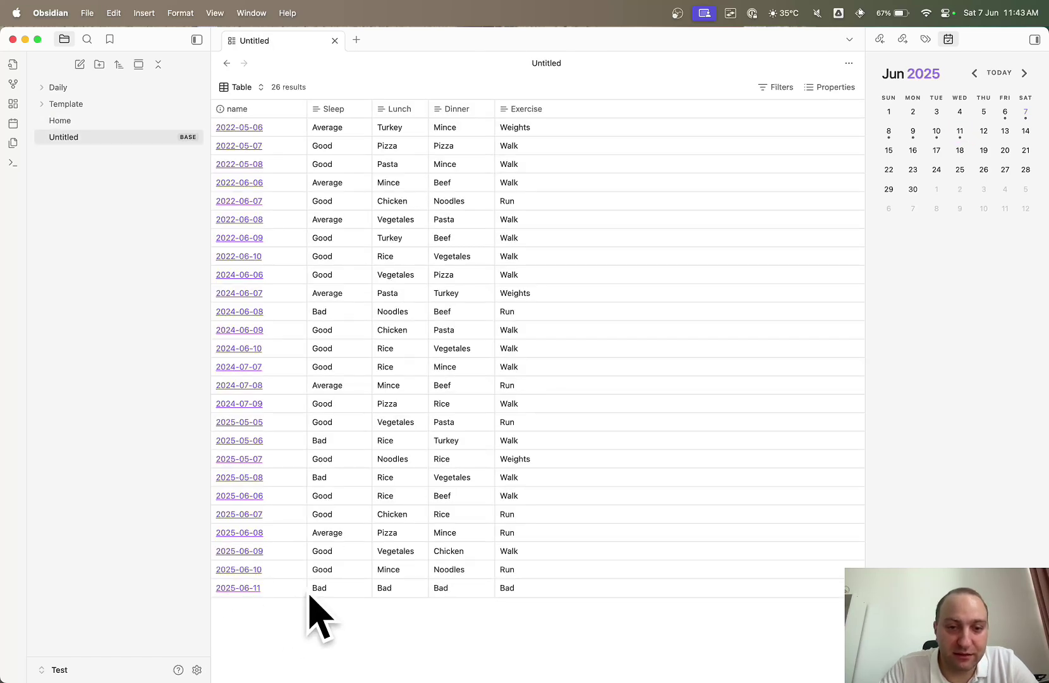
left_click(394, 586)
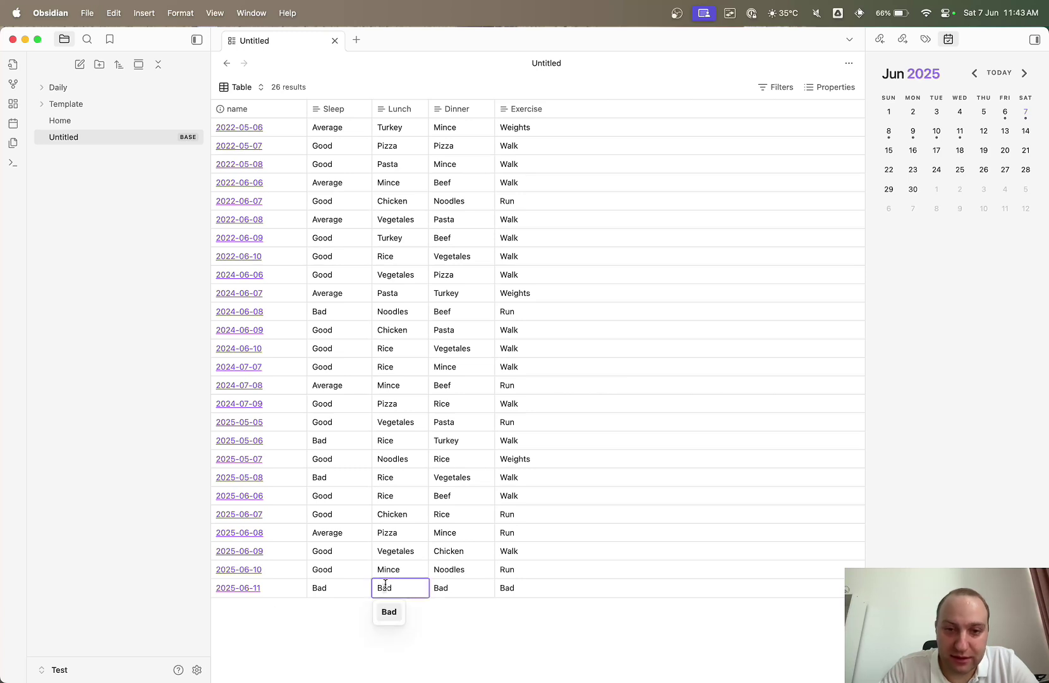
key("Escape")
left_click(393, 583)
key("super+a")
key("BackSpace")
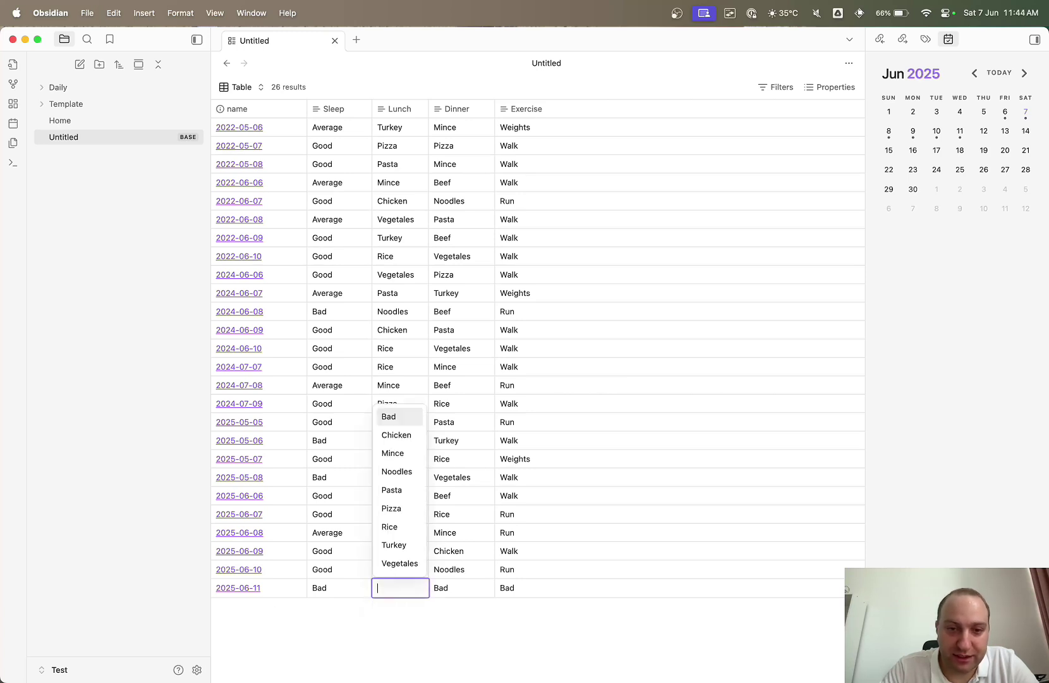
left_click(393, 490)
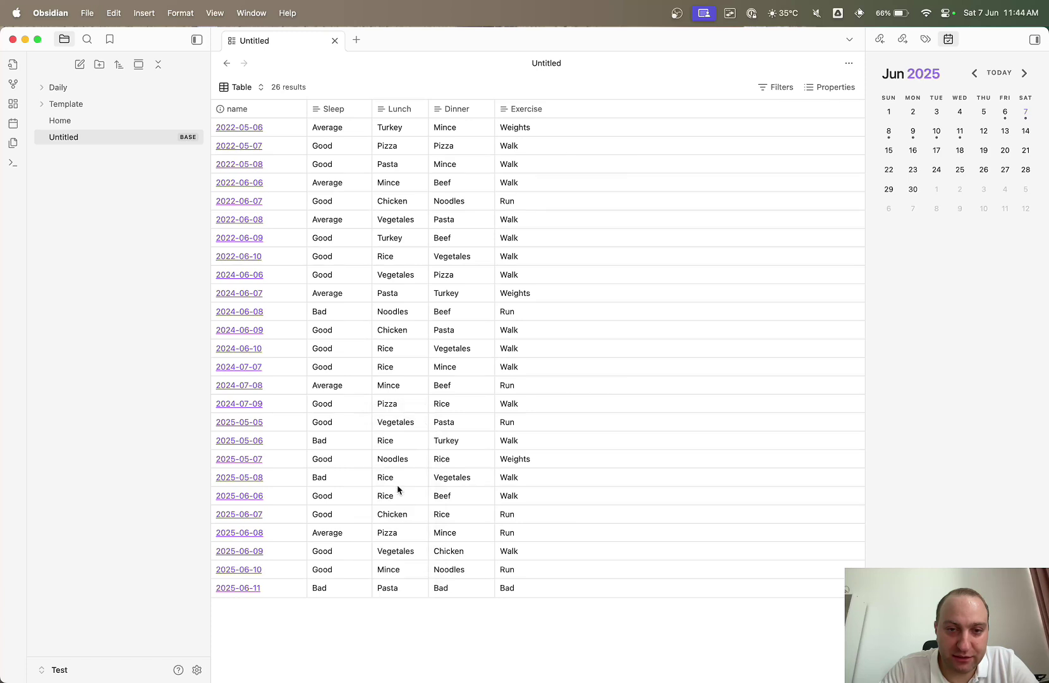
Set Dinner to Pizza and Exercise to Run in the 2025-06-11 row, and check the edited properties in its note.
left_click(443, 588)
key("super+a")
key("BackSpace")
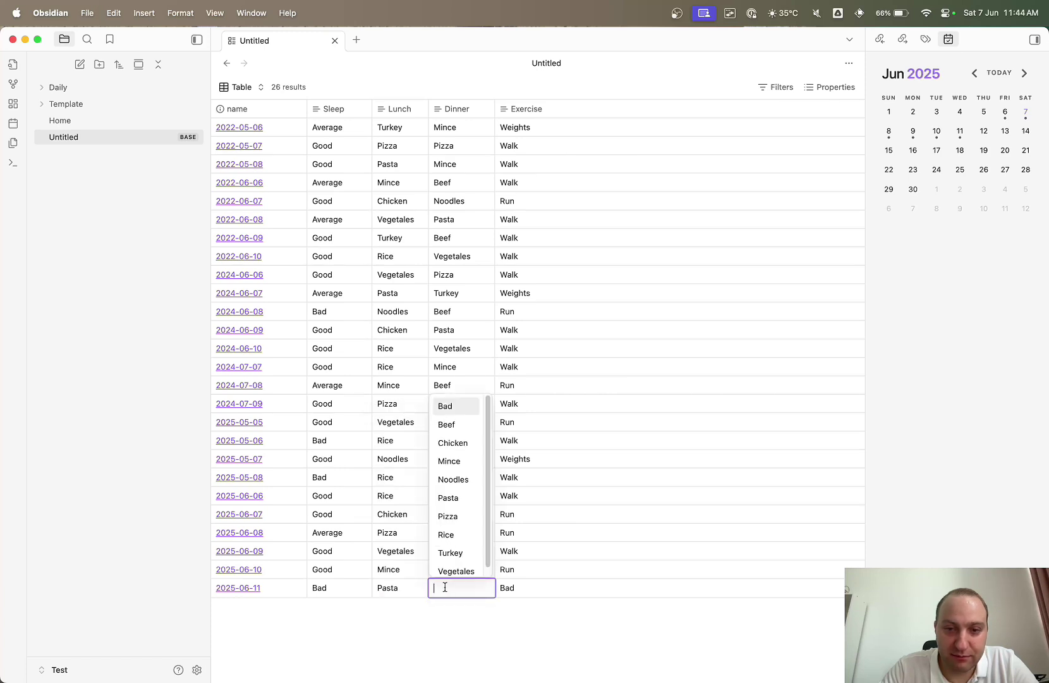
left_click(446, 517)
left_click(514, 589)
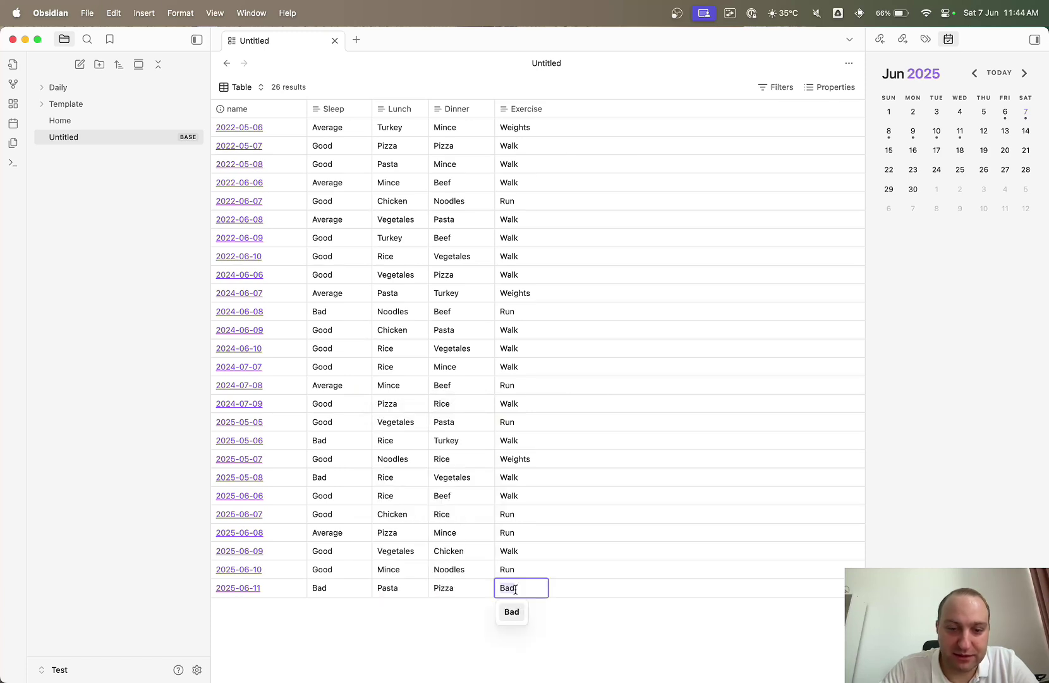
type("Run")
key("Return")
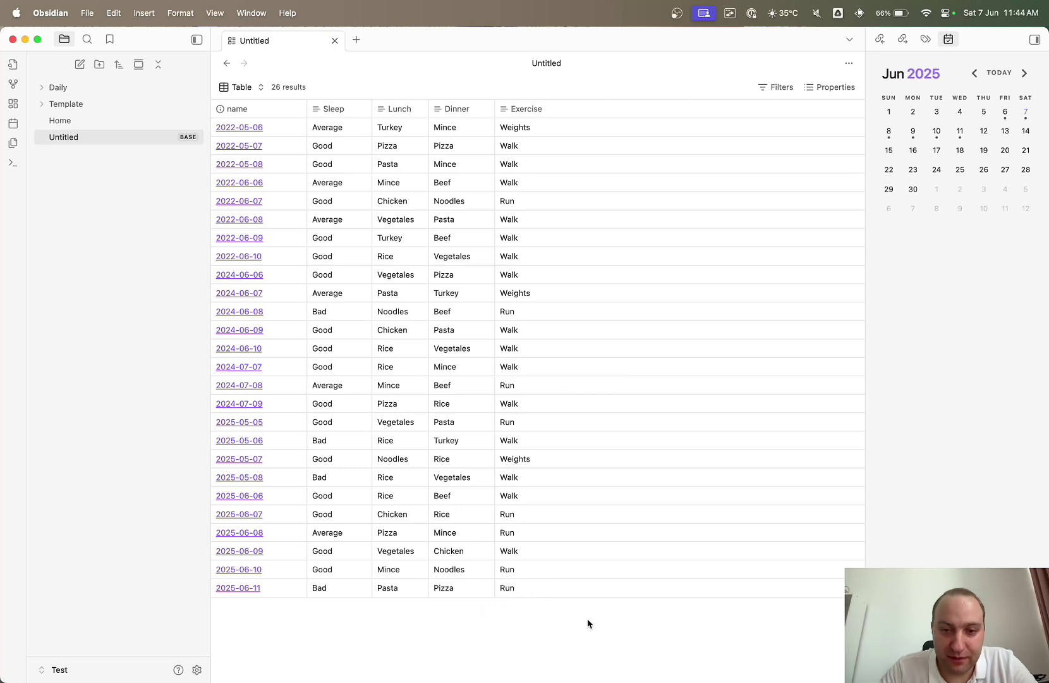
left_click(241, 588)
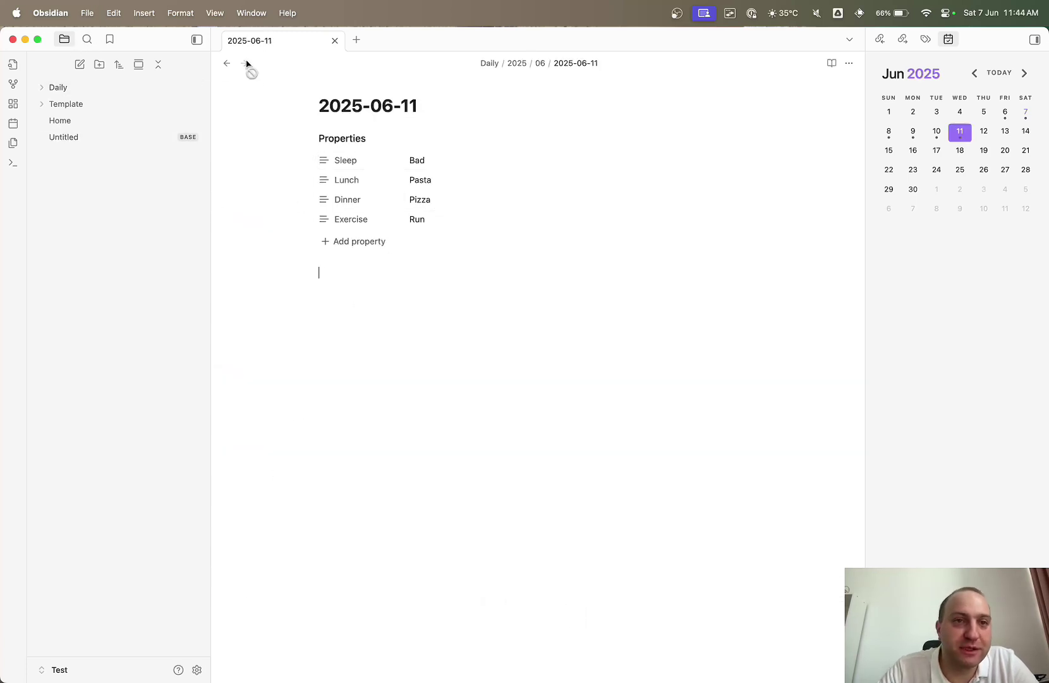
left_click(227, 63)
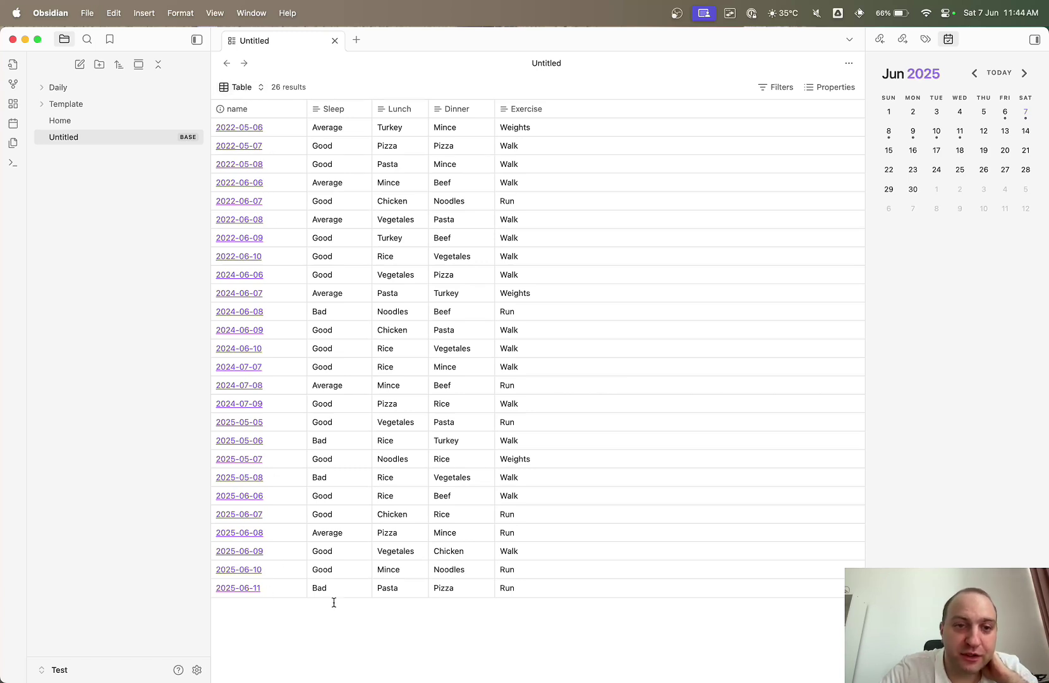
Duplicate the Table view of the base and name the copy On This Day.
left_click(261, 89)
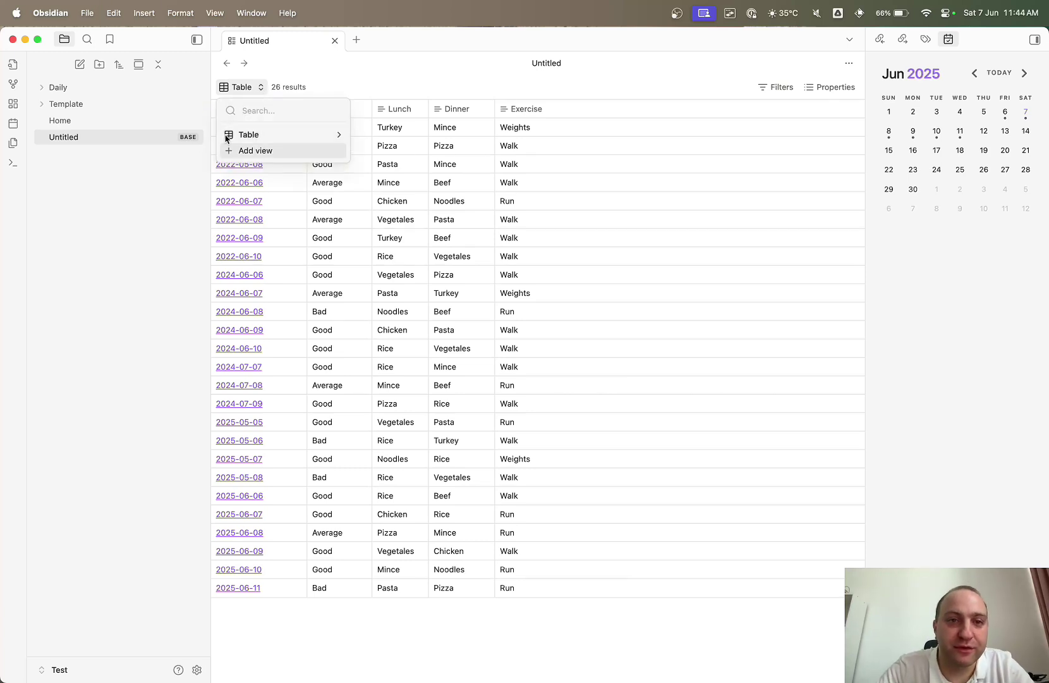
left_click(337, 134)
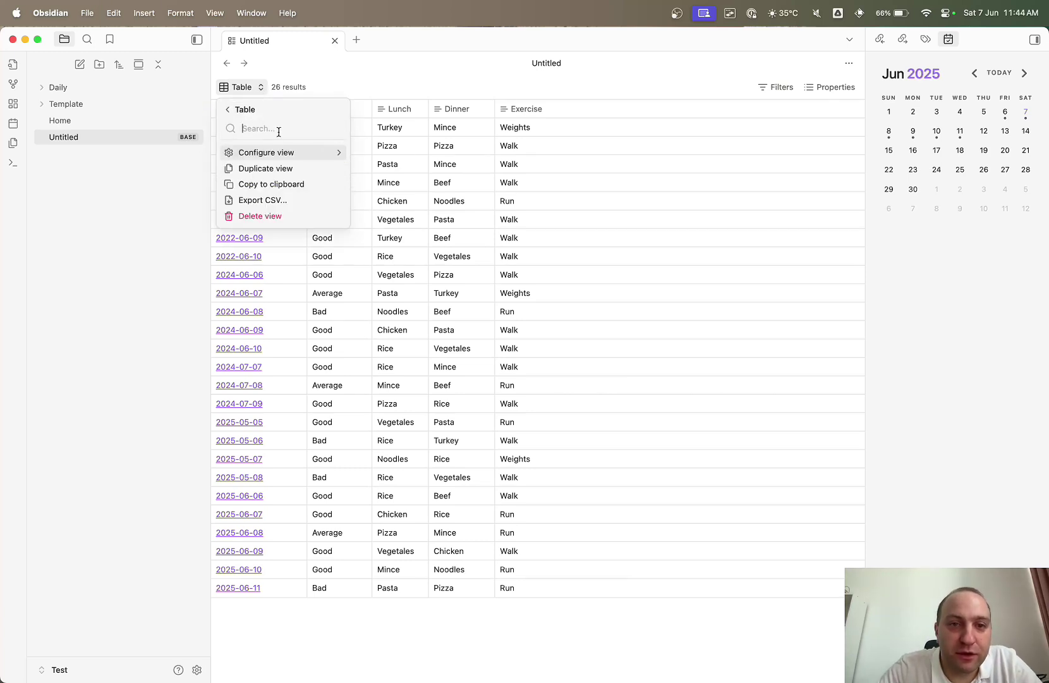
left_click(276, 169)
type("On TH")
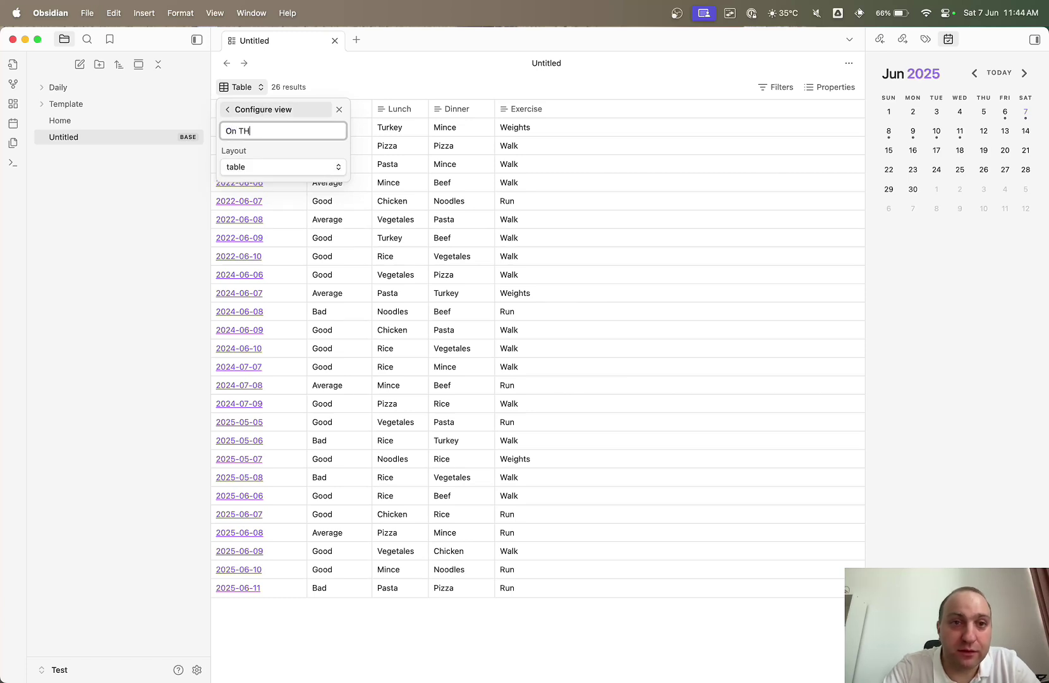
left_click(256, 168)
left_click(256, 168)
left_click(286, 131)
key("Escape")
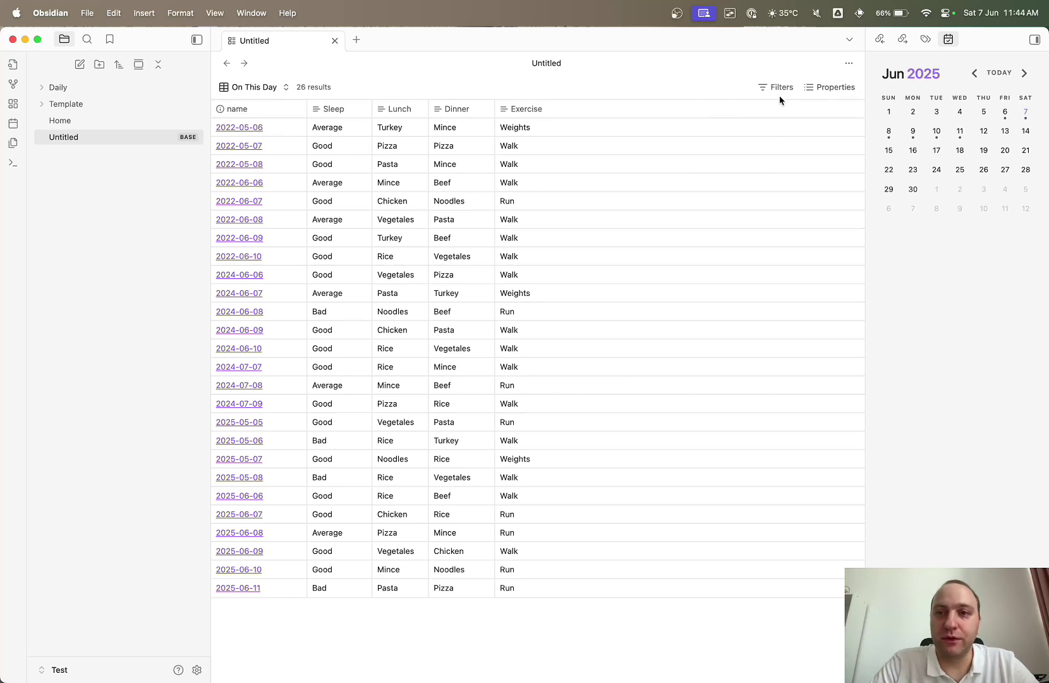
Compare the Table and On This Day views, and look at the filter settings specific to the On This Day view.
left_click(278, 88)
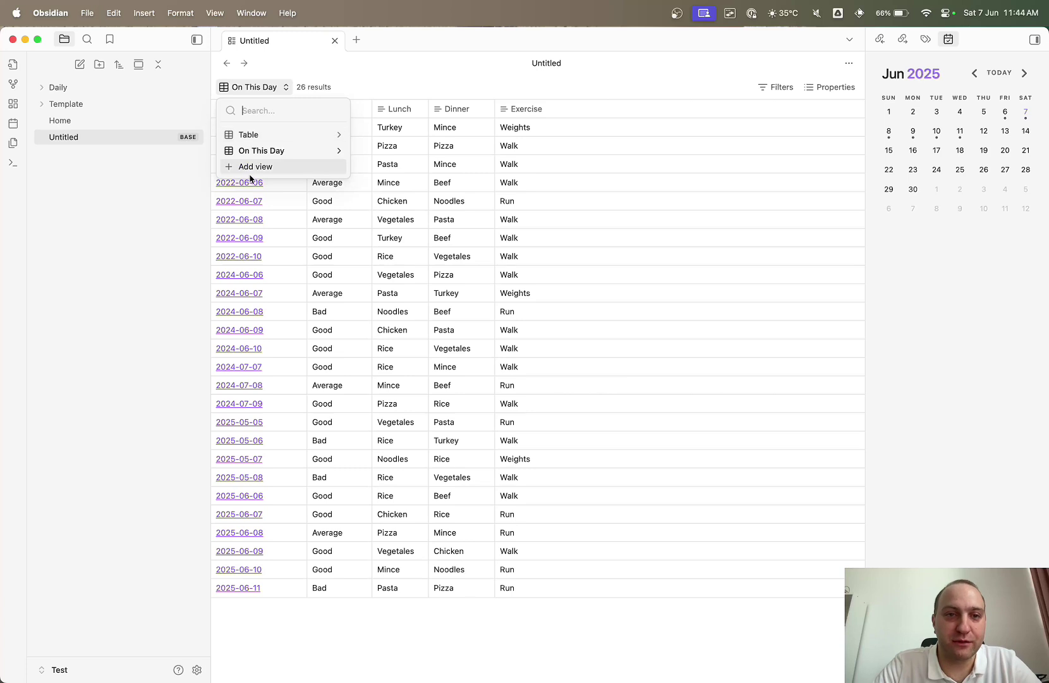
left_click(255, 136)
left_click(262, 89)
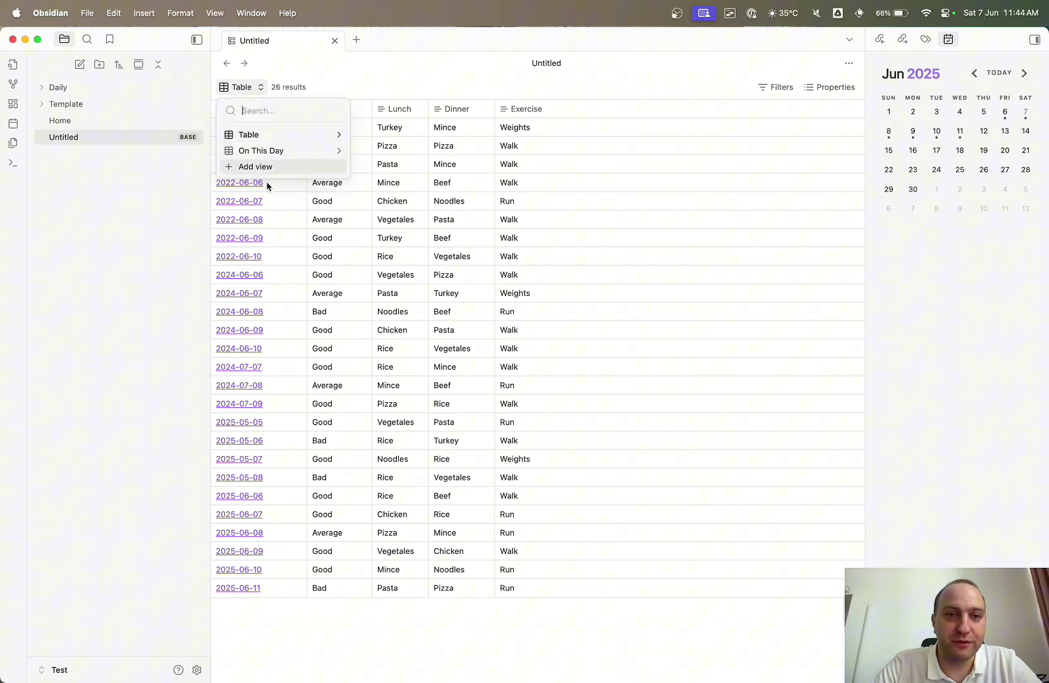
left_click(252, 150)
left_click(778, 88)
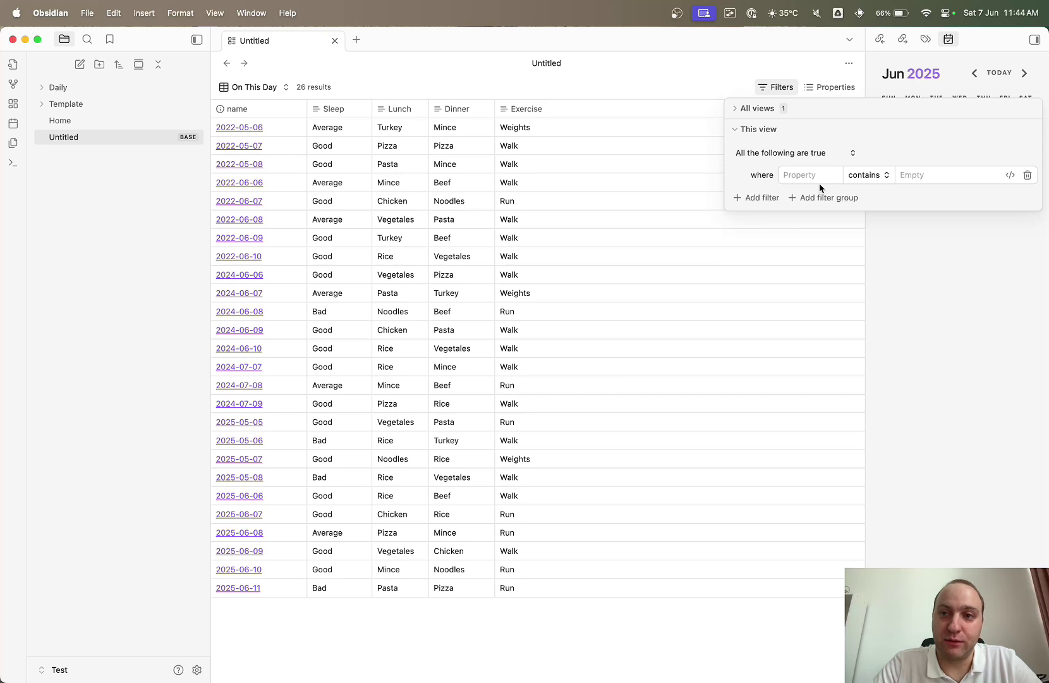
left_click(727, 74)
Add a formula property named On This Day Formula to the On This Day view and enlarge its formula box.
left_click(835, 87)
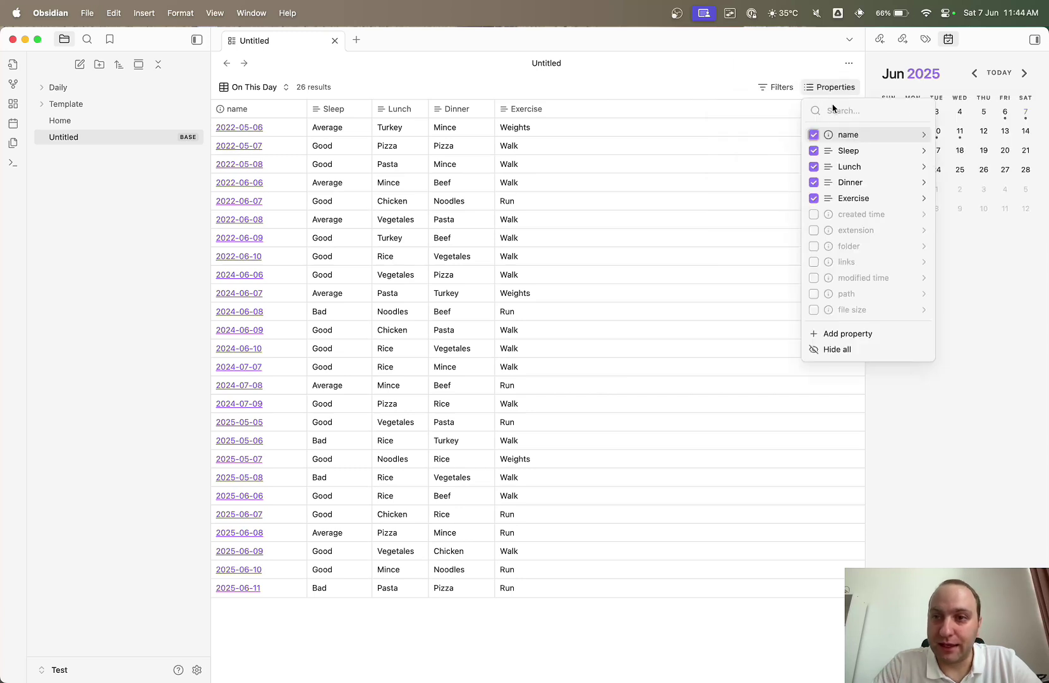
type("On This D")
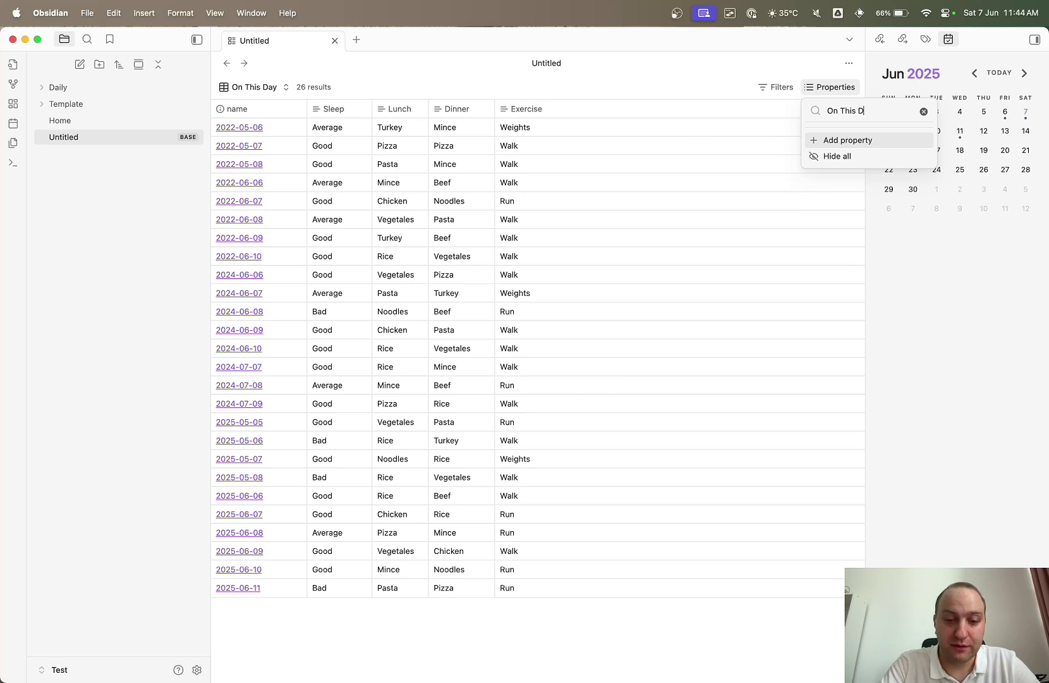
type("ay Formula")
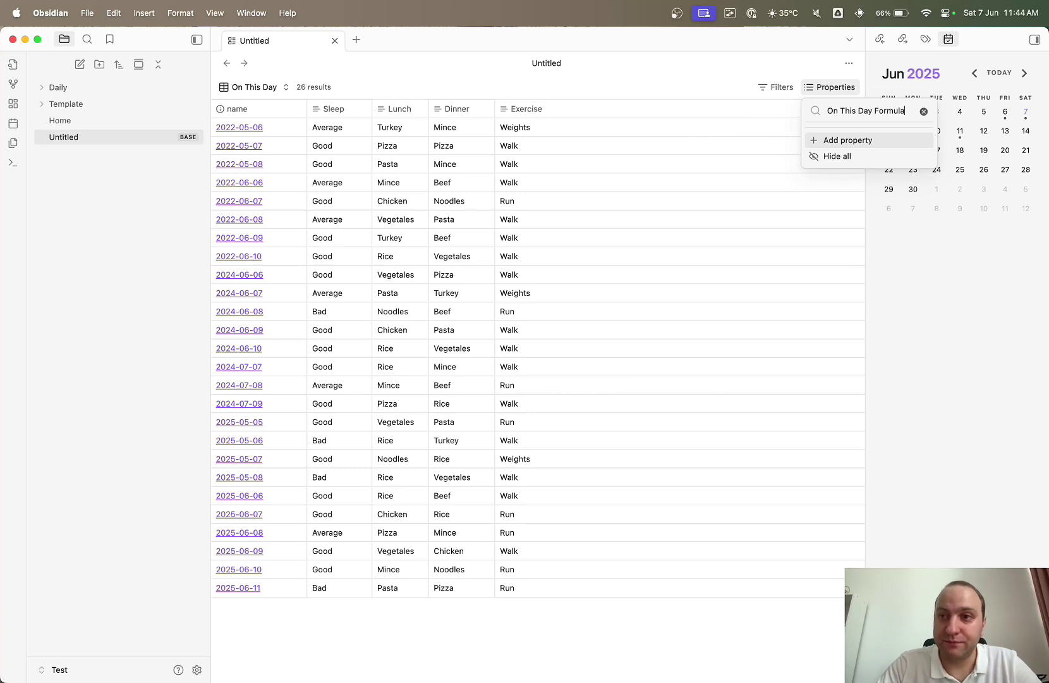
left_click(856, 138)
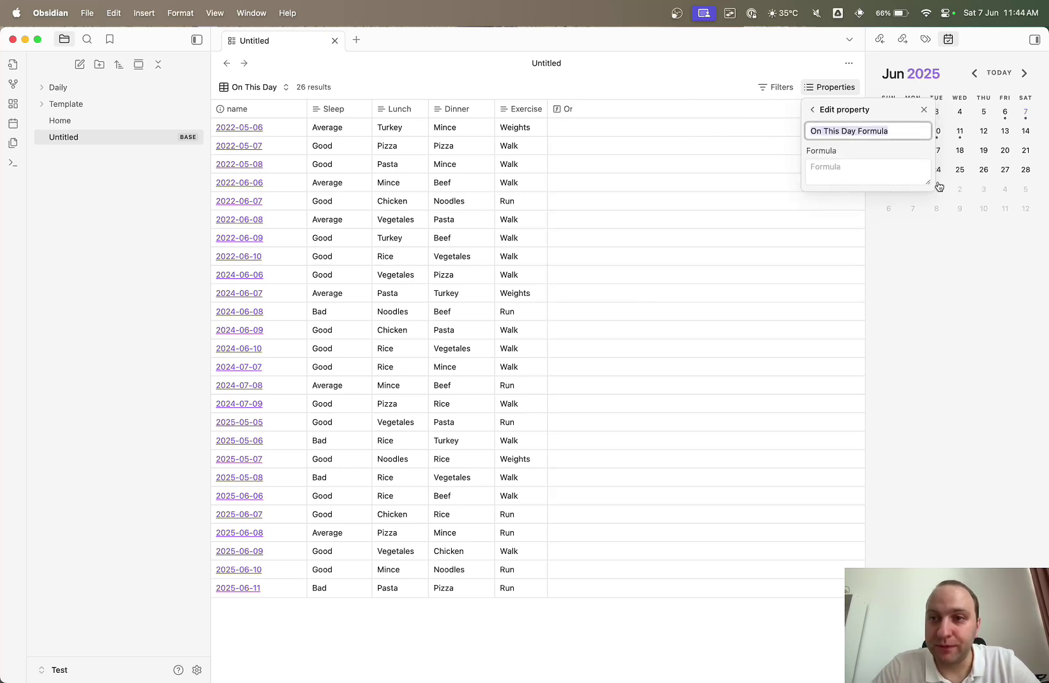
left_click_drag(925, 179, 944, 295)
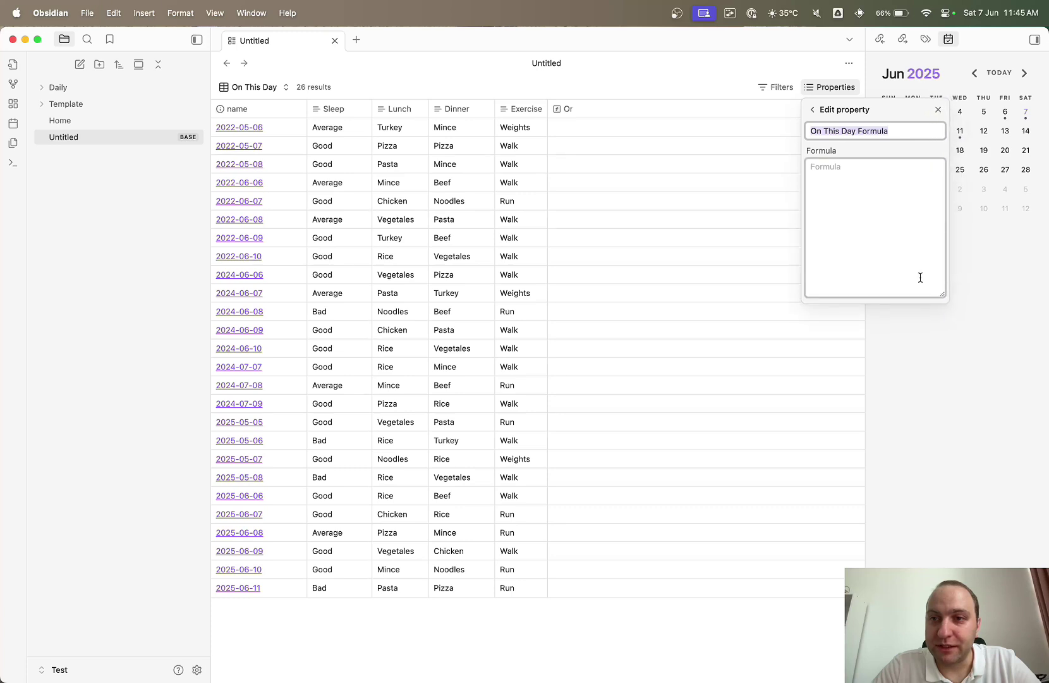
left_click(865, 217)
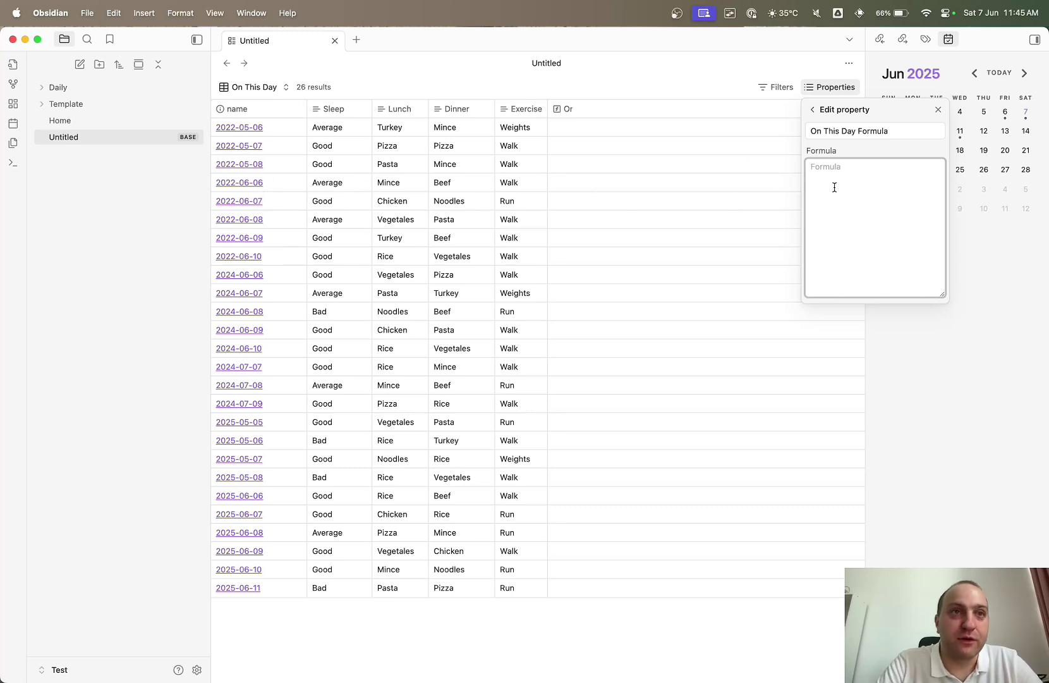
Try the formula date(now()).month in the On This Day Formula property and change it to date(now()).day.
type("date(now().month")
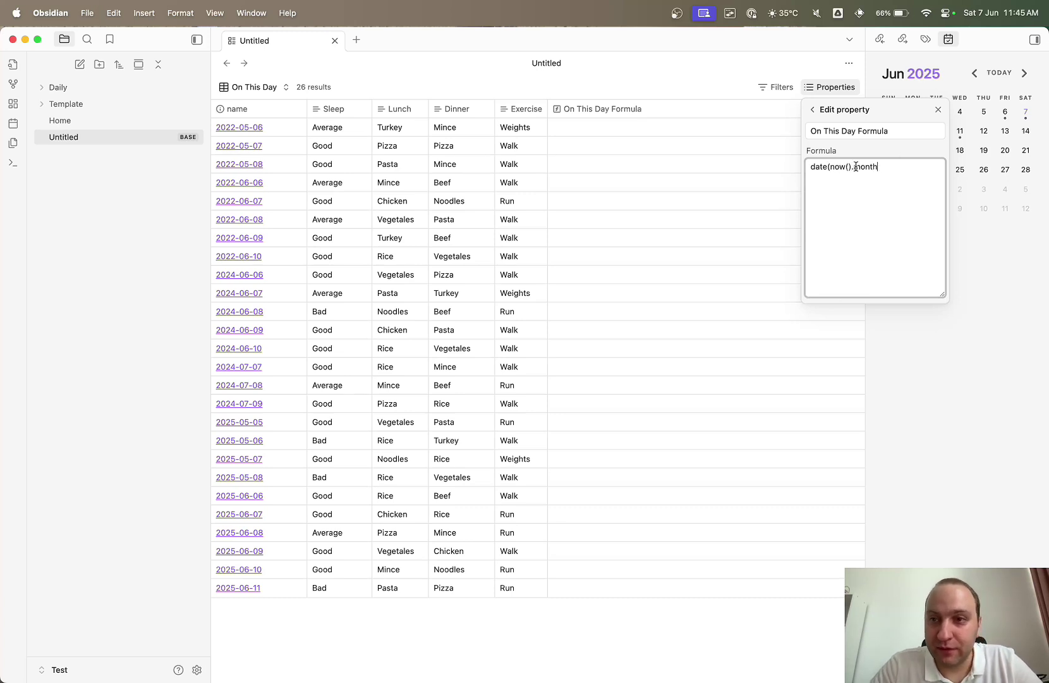
type(")")
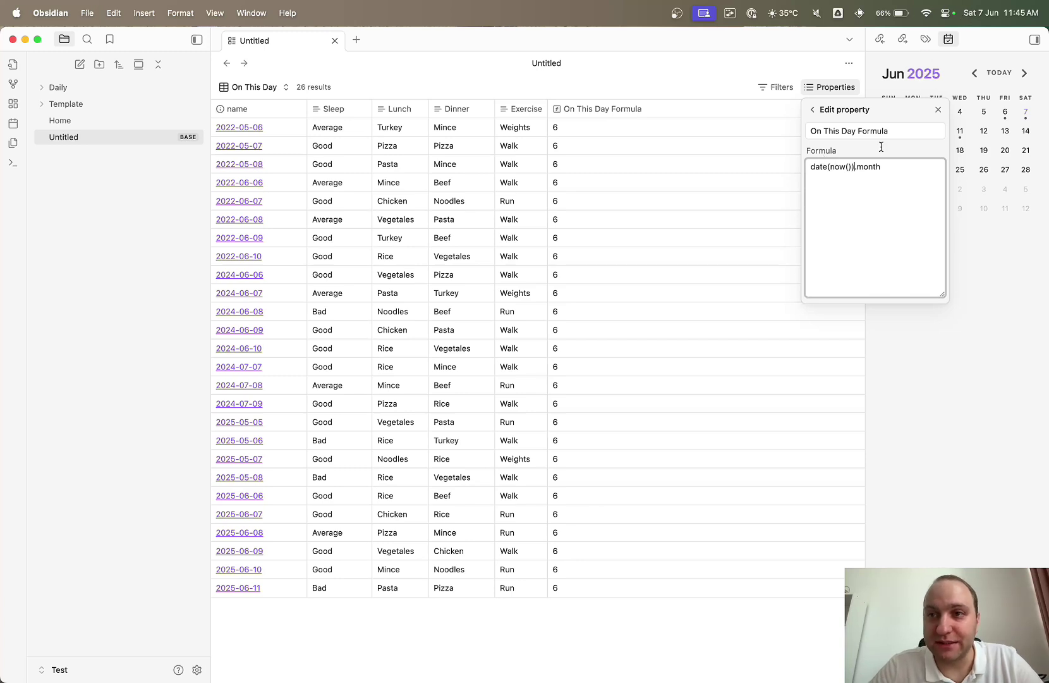
double_click(869, 167)
type("day")
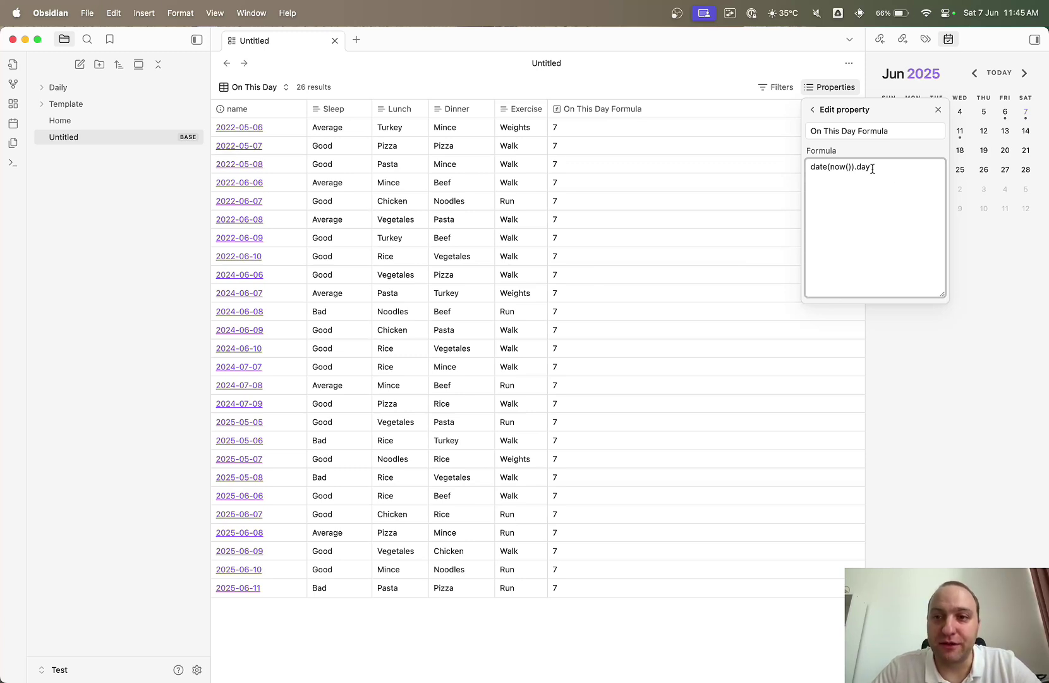
Try the formula date(file.name).day in the On This Day Formula property and change it to date(file.name).month.
double_click(838, 166)
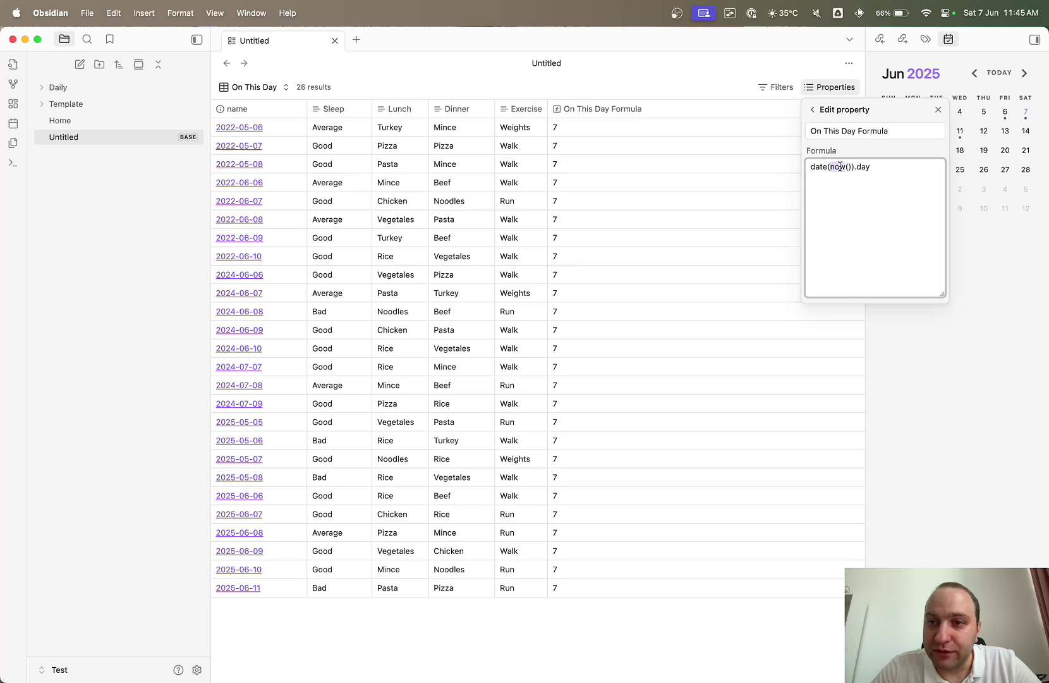
type("file.anem")
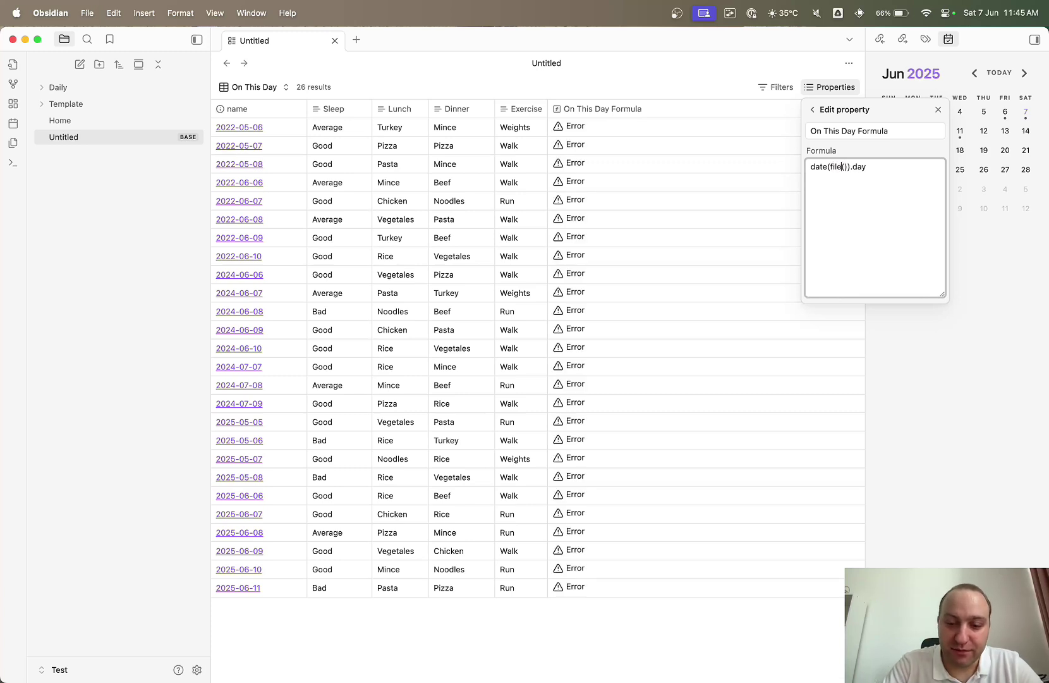
key("BackSpace")
key("BackSpace")
key("BackSpace")
key("BackSpace")
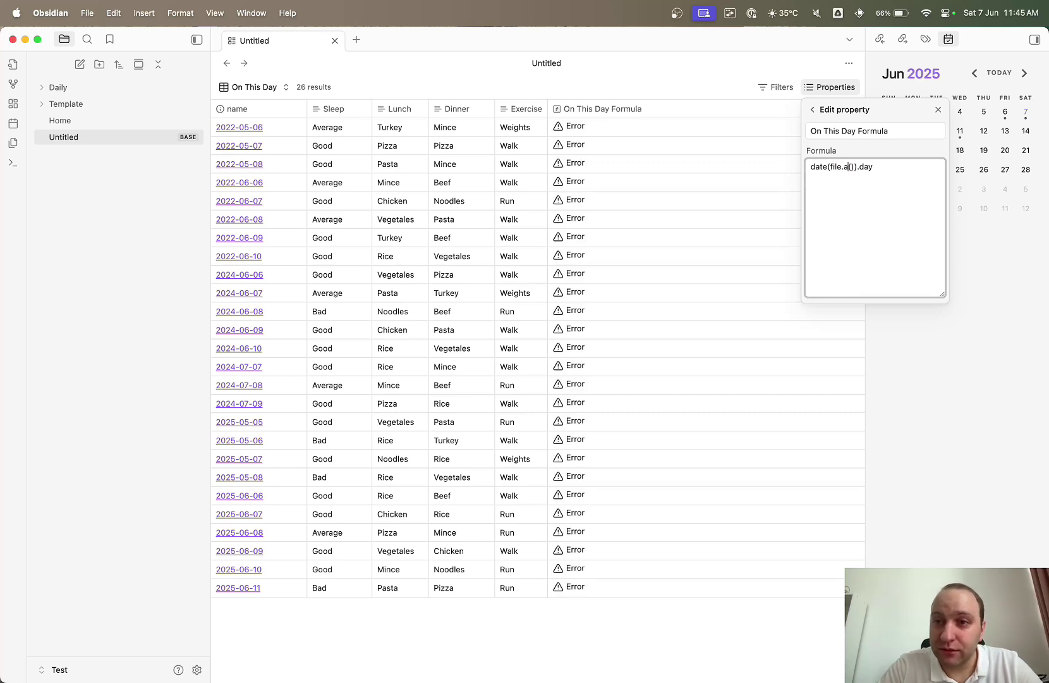
type("name")
key("Delete")
key("Delete")
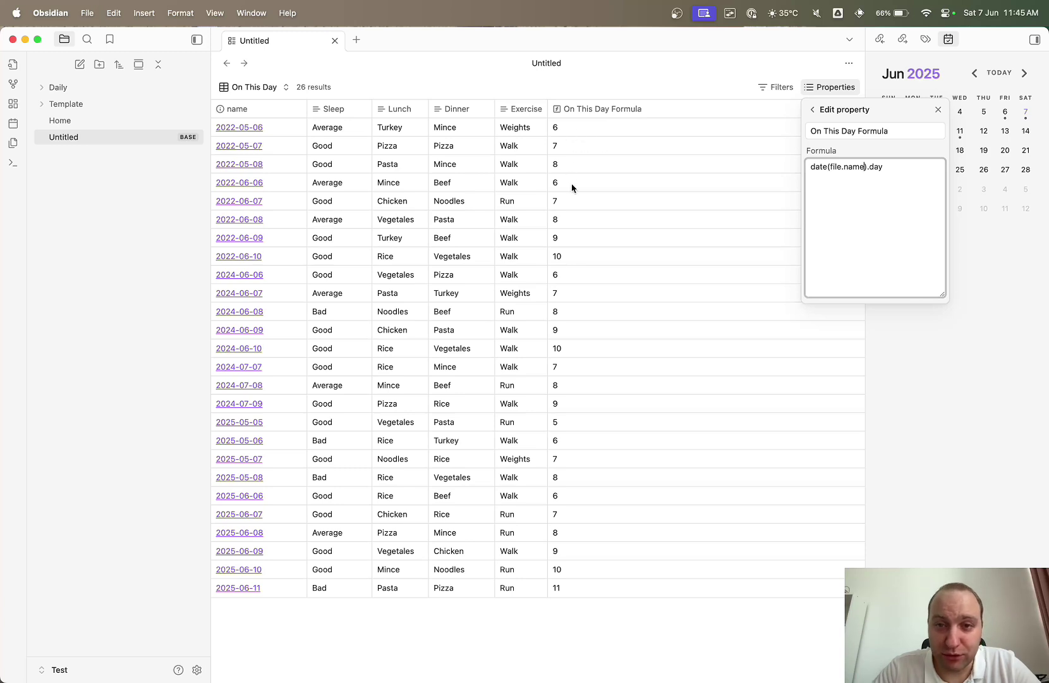
double_click(872, 167)
type("month")
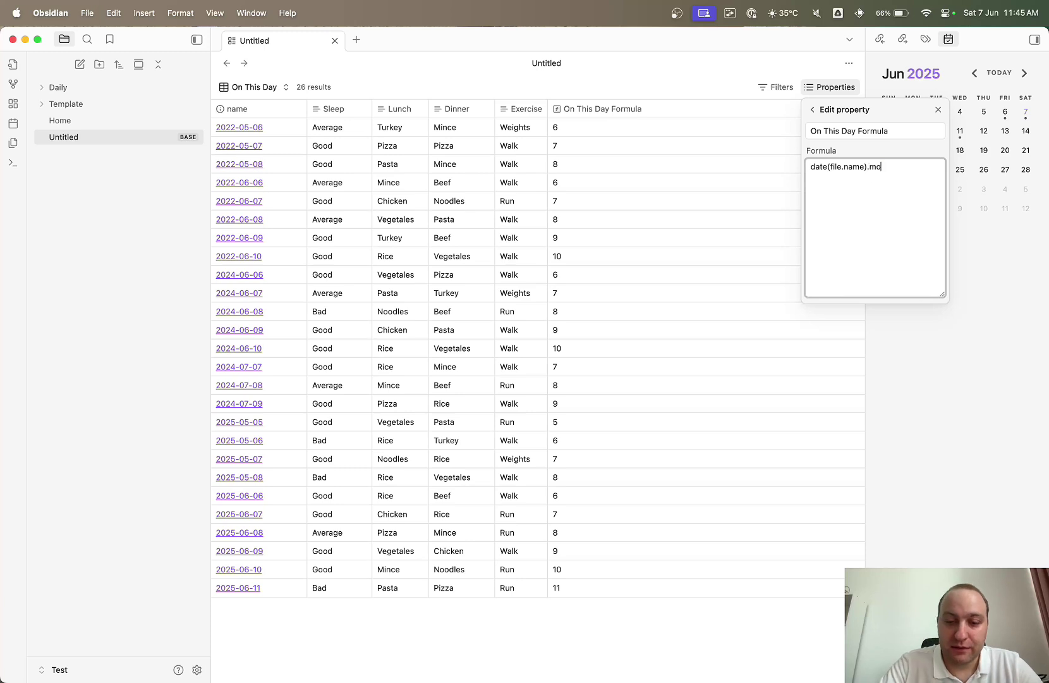
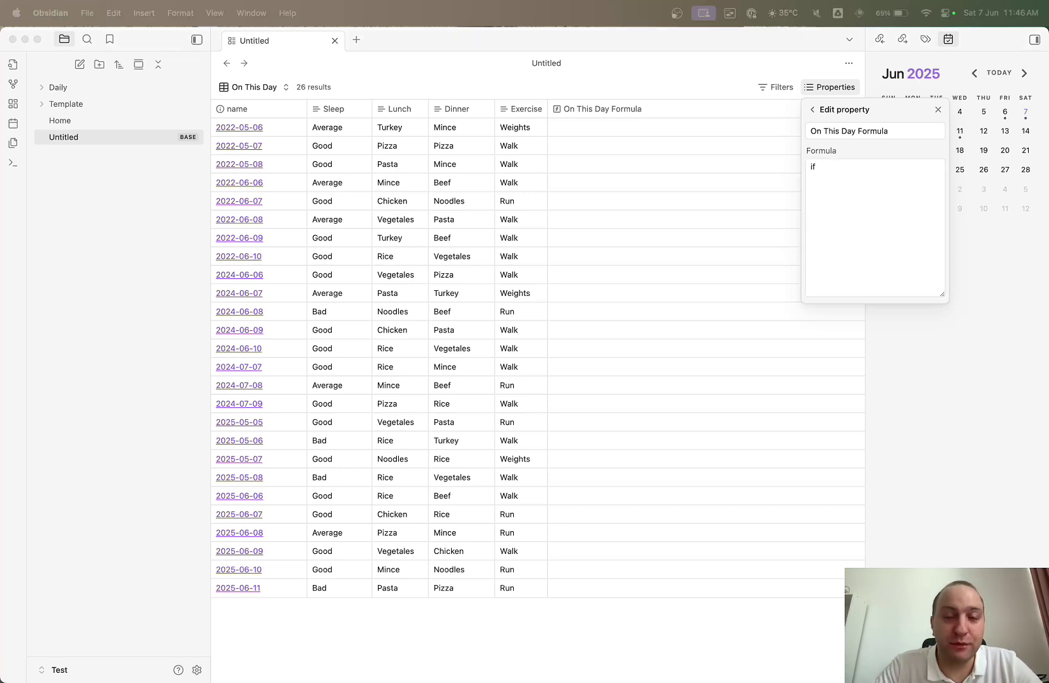
Enter the formula if(date(now()).month == date(file.name).month, "OK", "FALSE") for the On This Day Formula property.
left_click(859, 181)
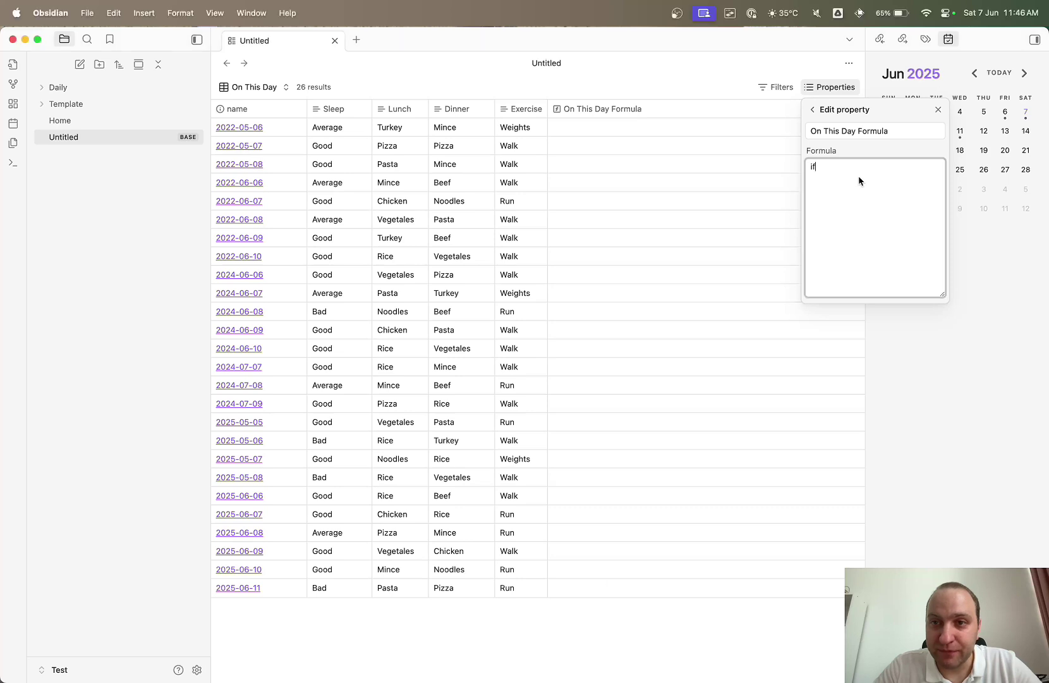
type("(date(")
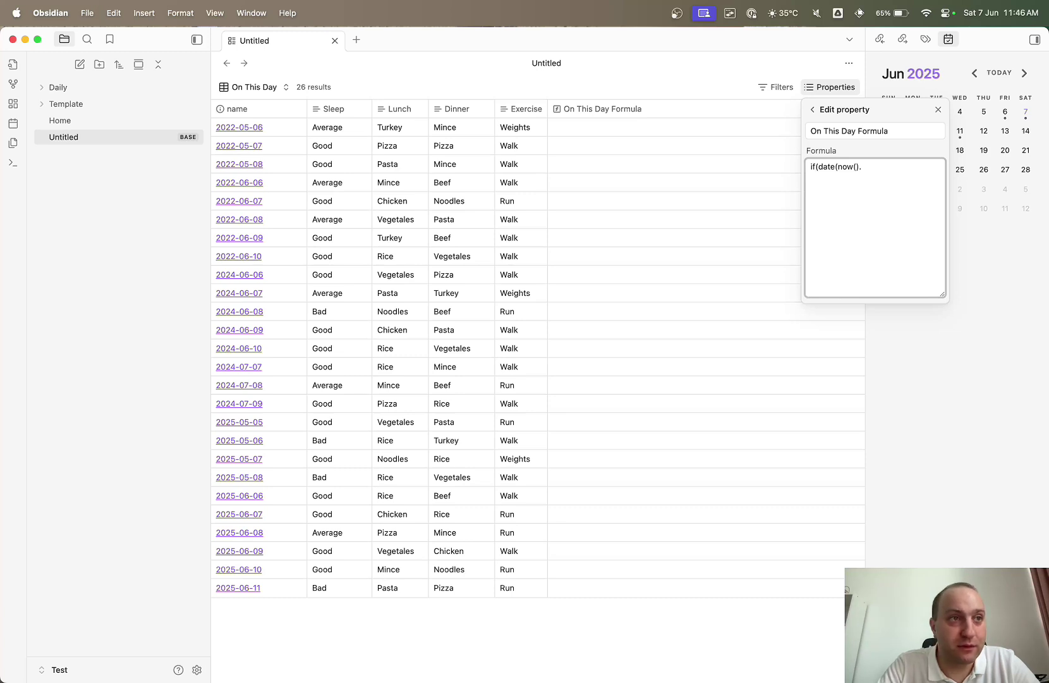
type("now()).month")
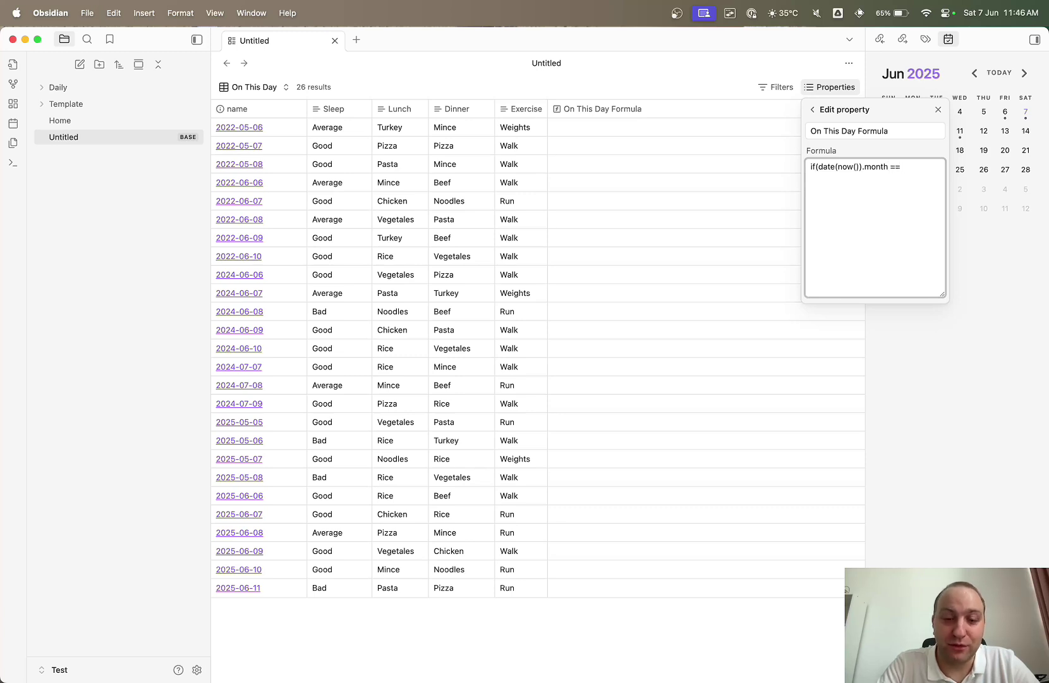
type("== df")
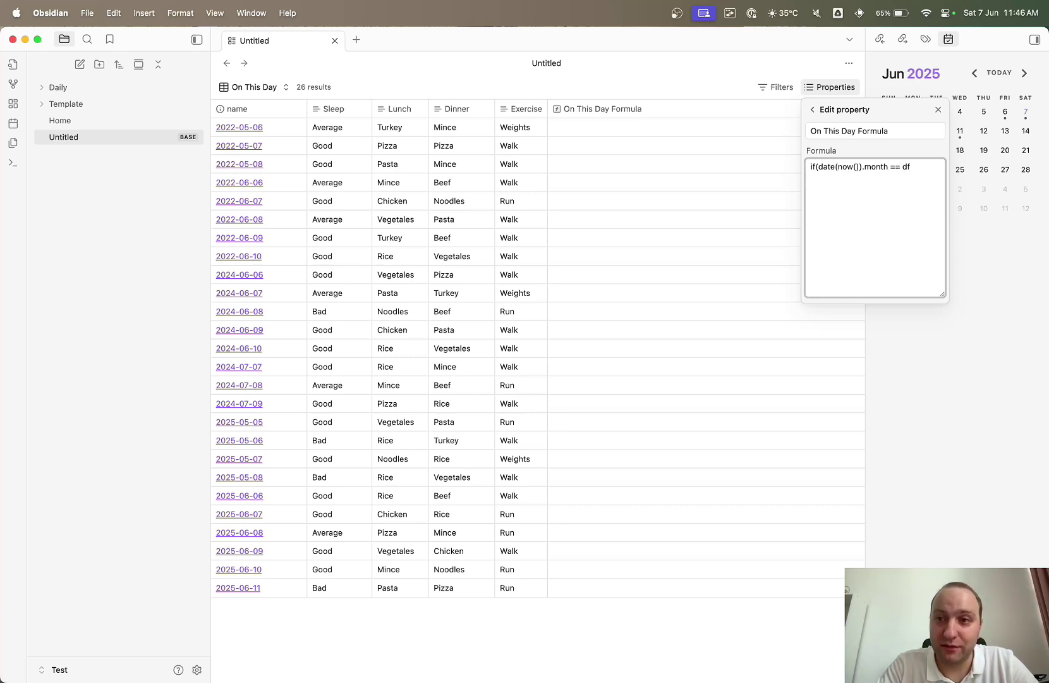
type("a(fi")
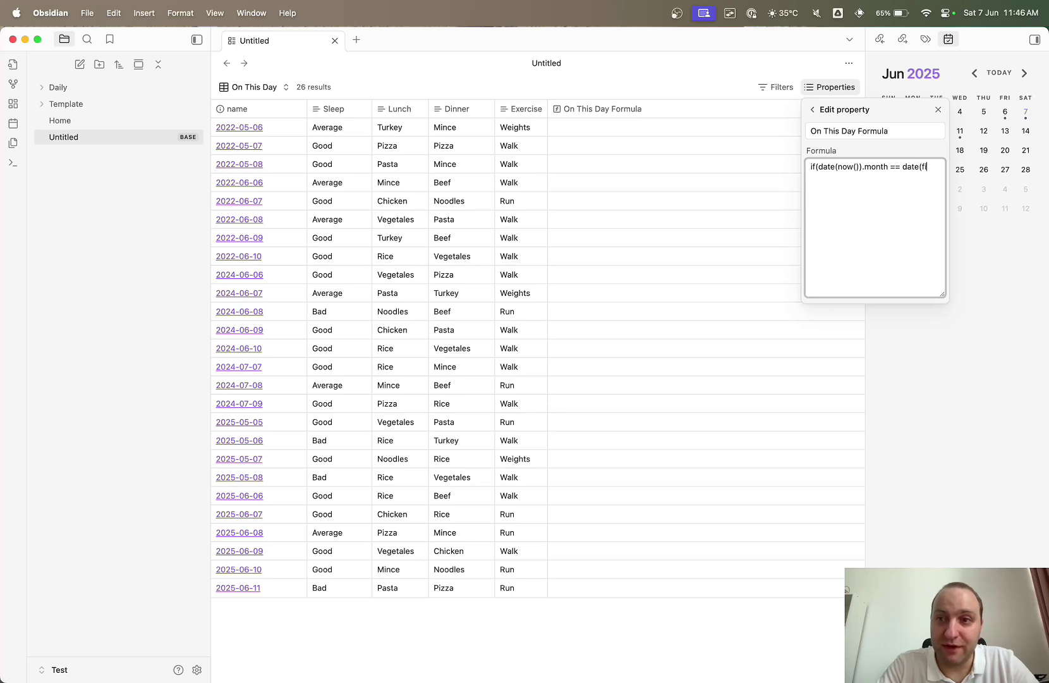
type("le.name")
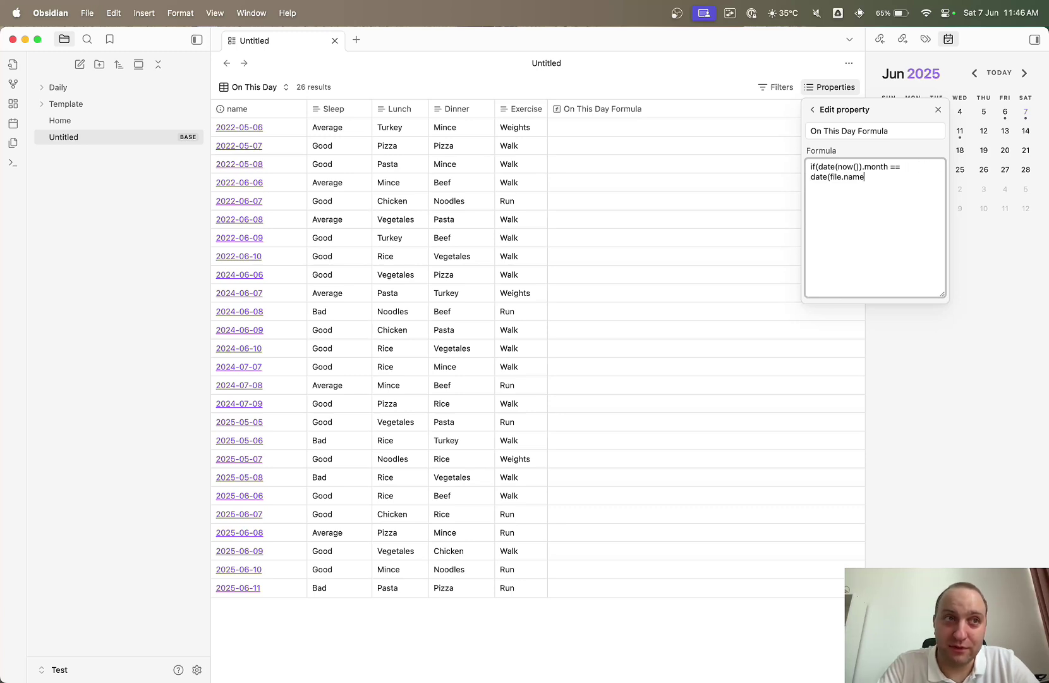
type(").mo")
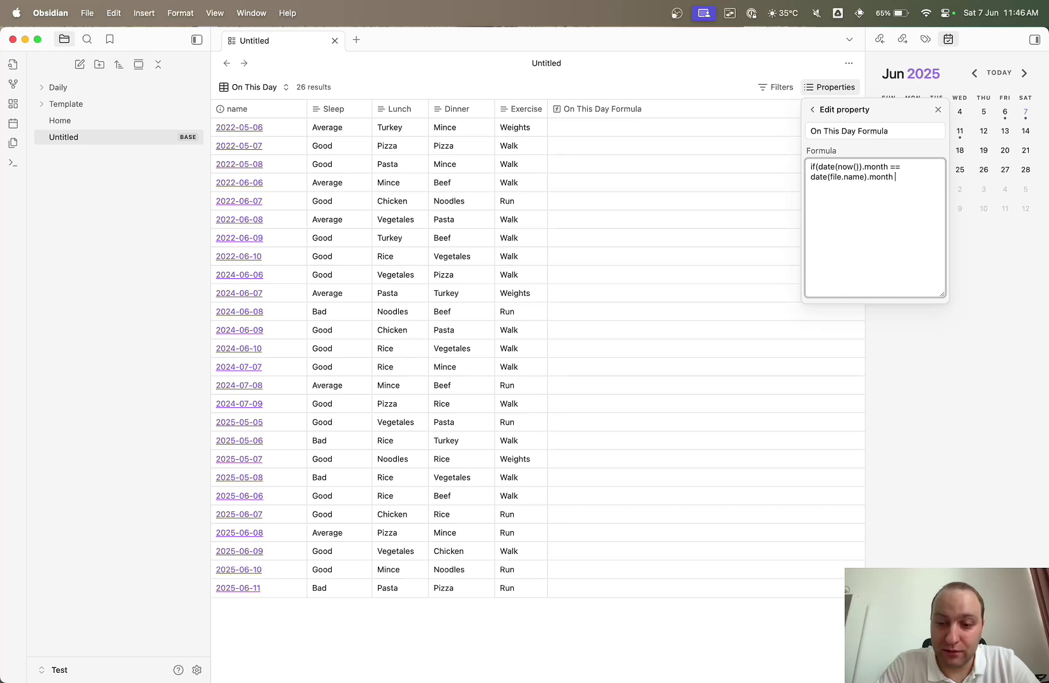
type("nth, \"")
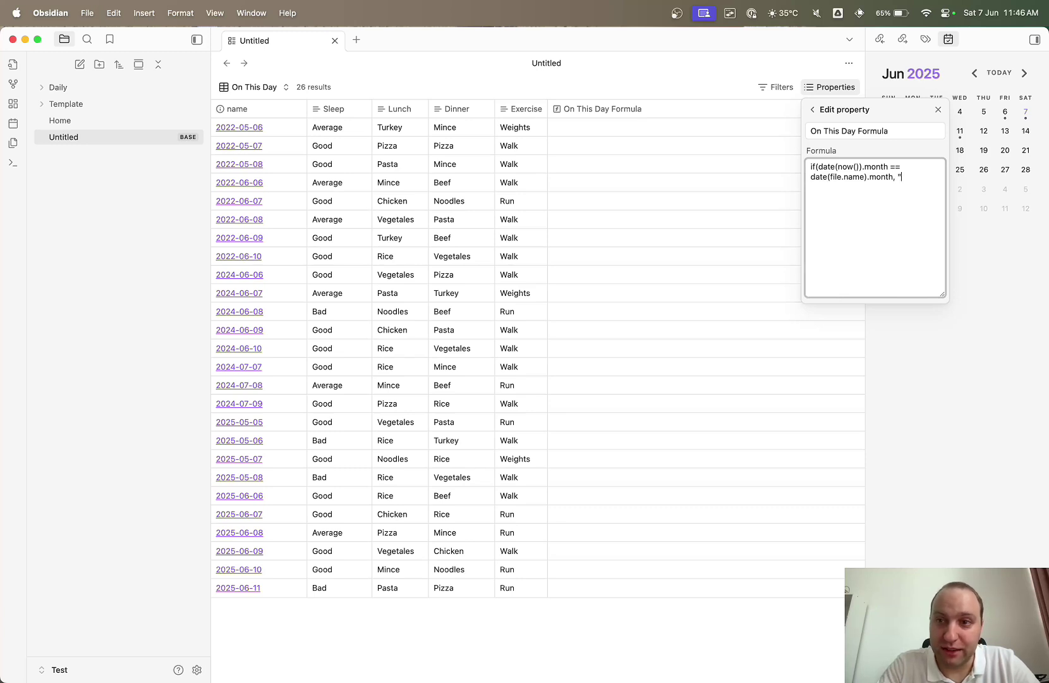
type("OK")
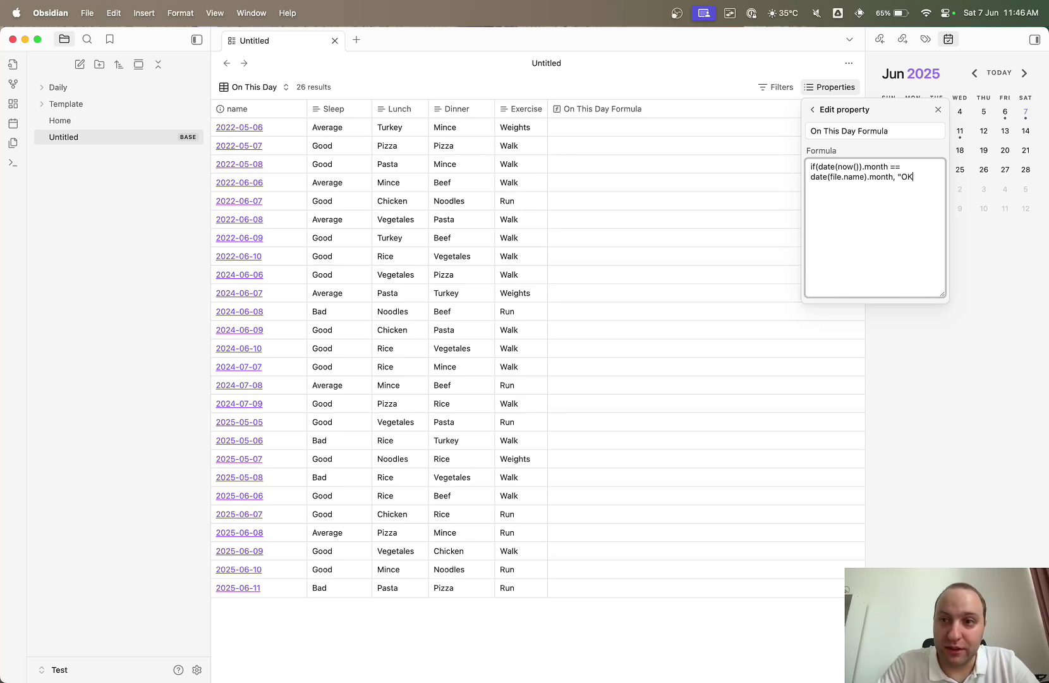
type("\", ")
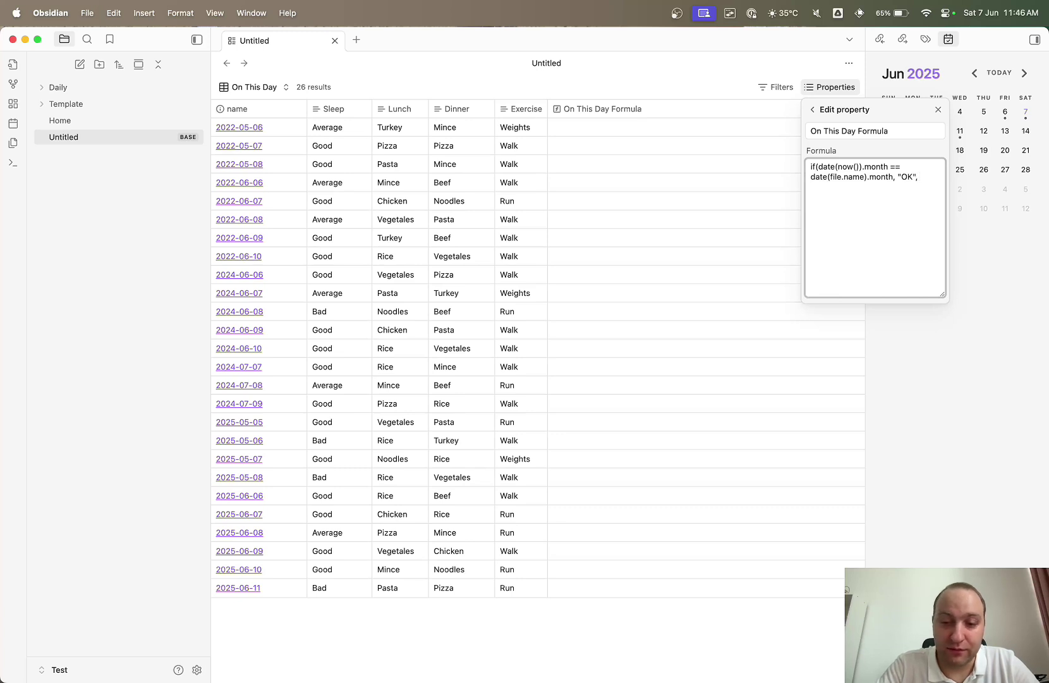
type("\"FALSE")
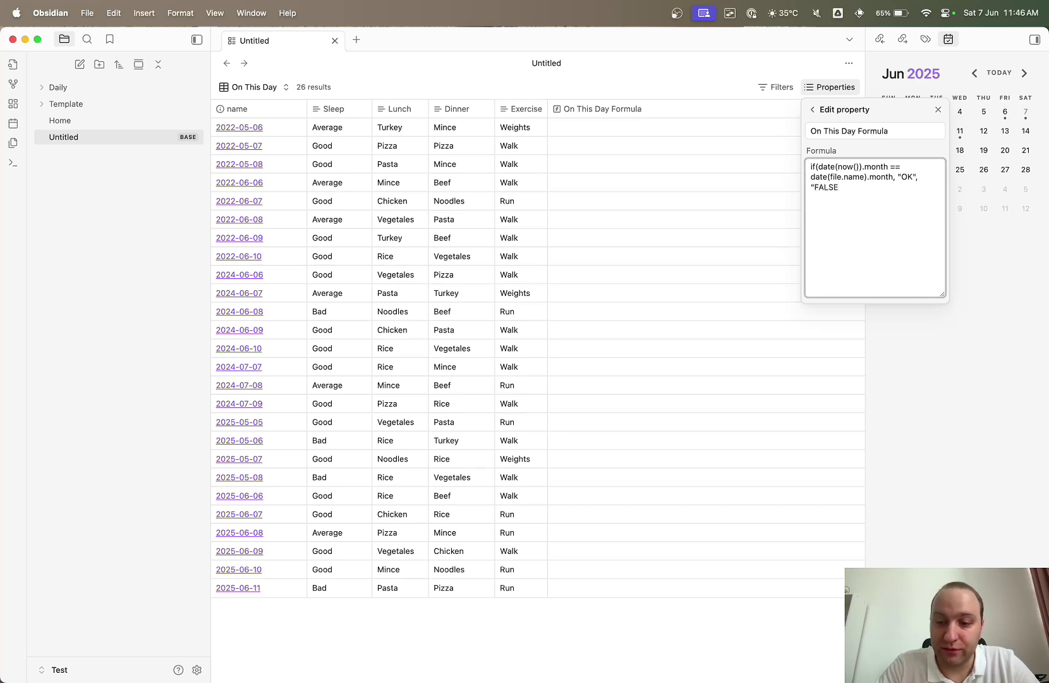
type("\")")
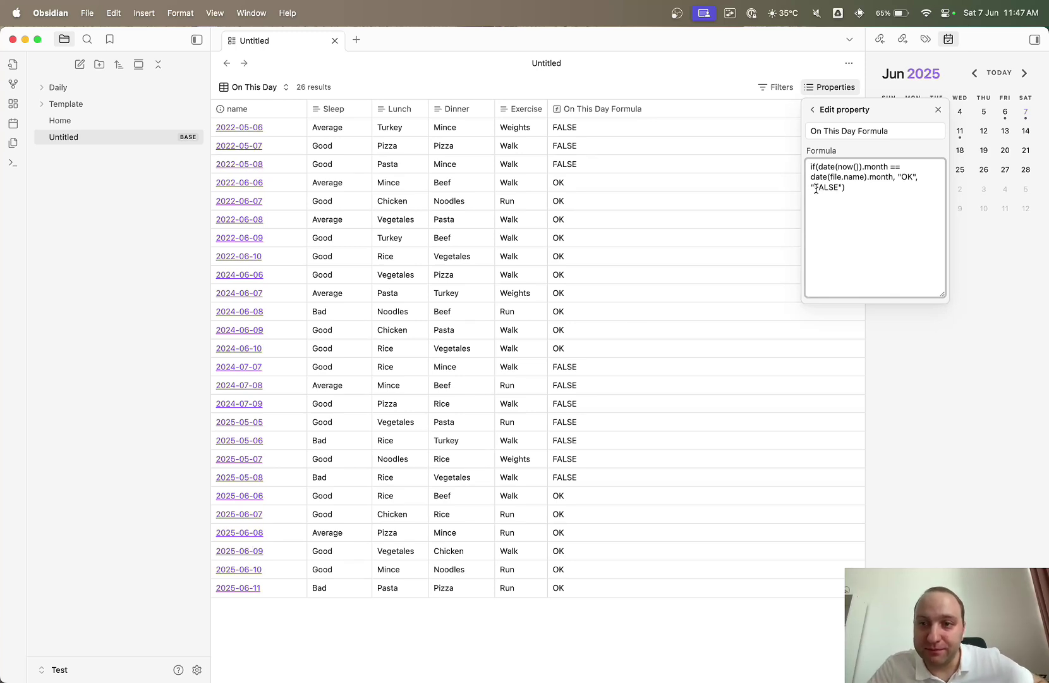
left_click_drag(916, 178, 903, 178)
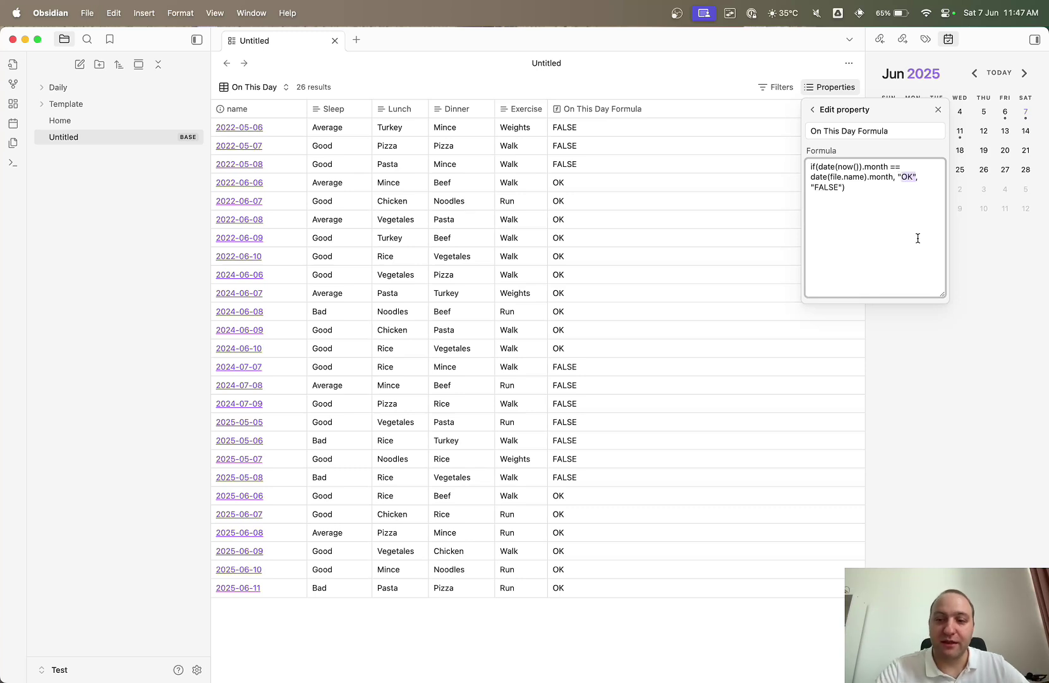
key("BackSpace")
key("super+z")
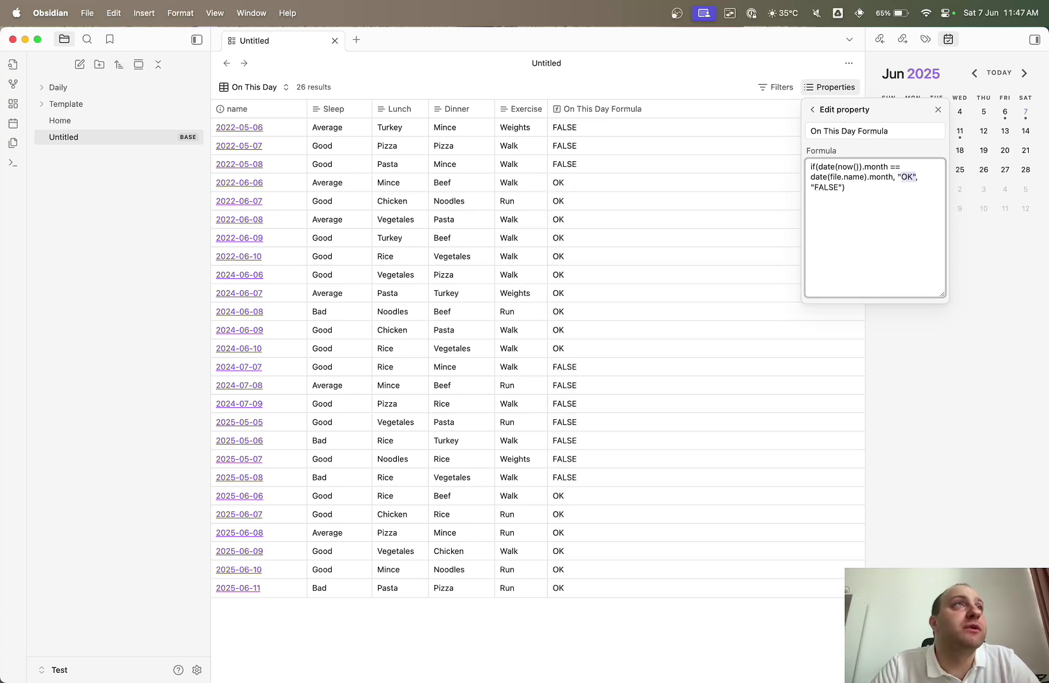
Switch to Chrome and read about the date fields and the if() function's arguments on the Obsidian Help Functions page.
left_click(126, 672)
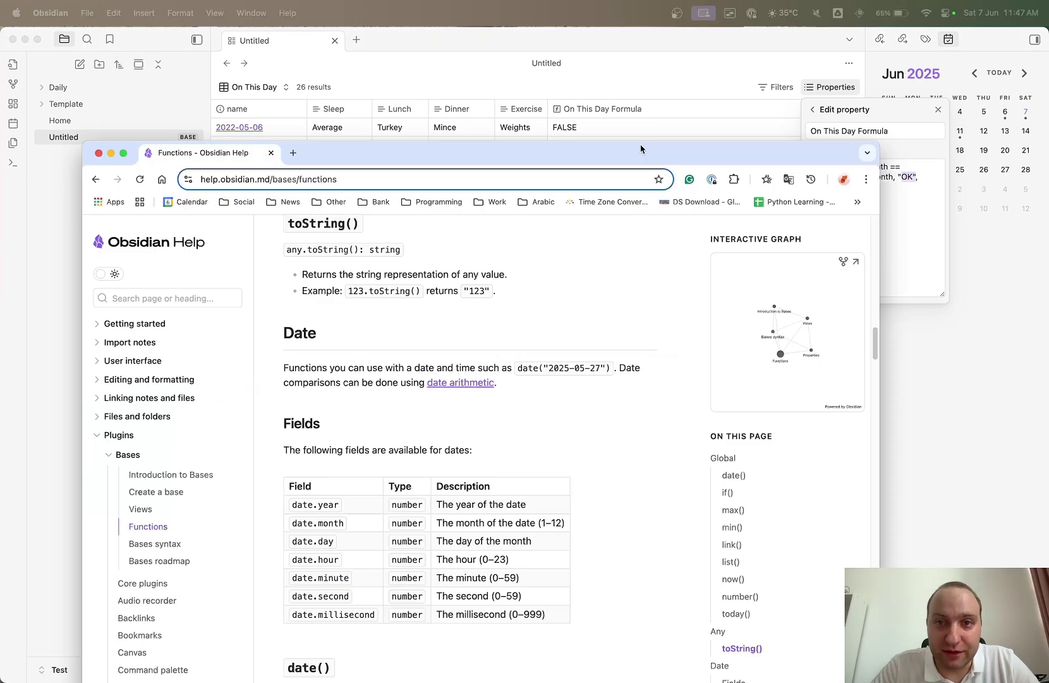
left_click_drag(619, 76, 620, 76)
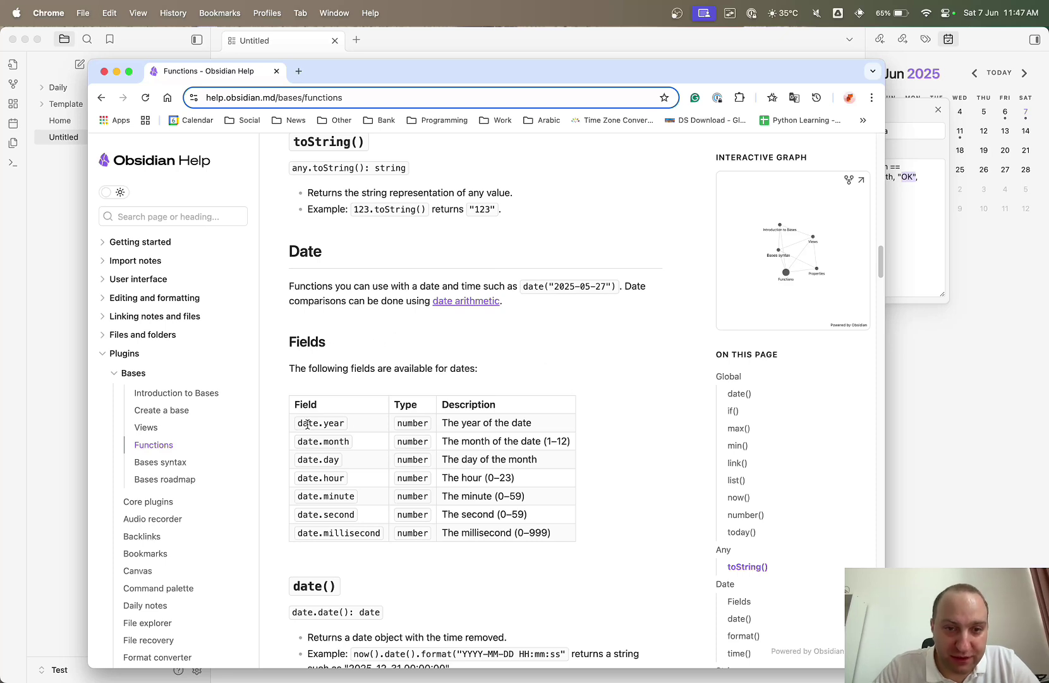
left_click_drag(306, 422, 331, 434)
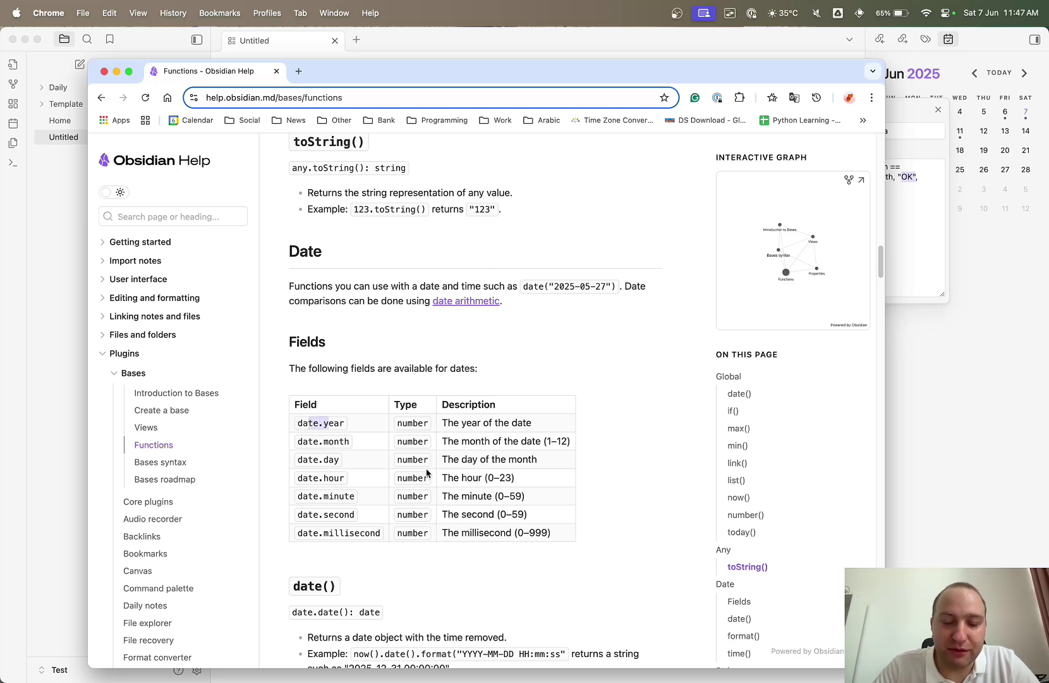
scroll(427, 472, "up", 15)
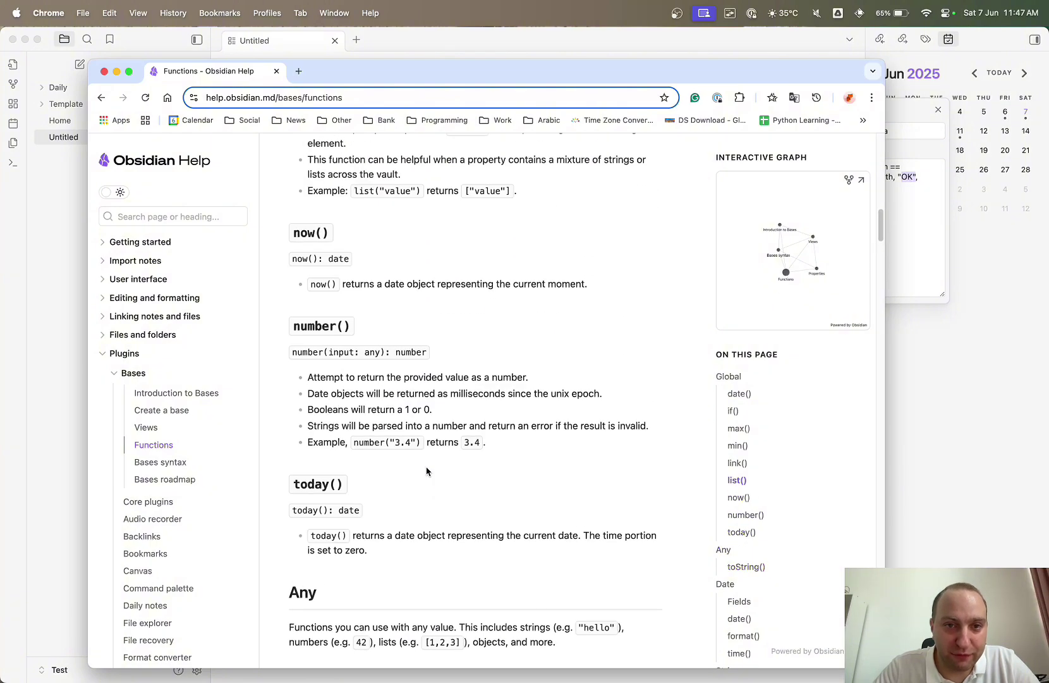
scroll(427, 472, "up", 12)
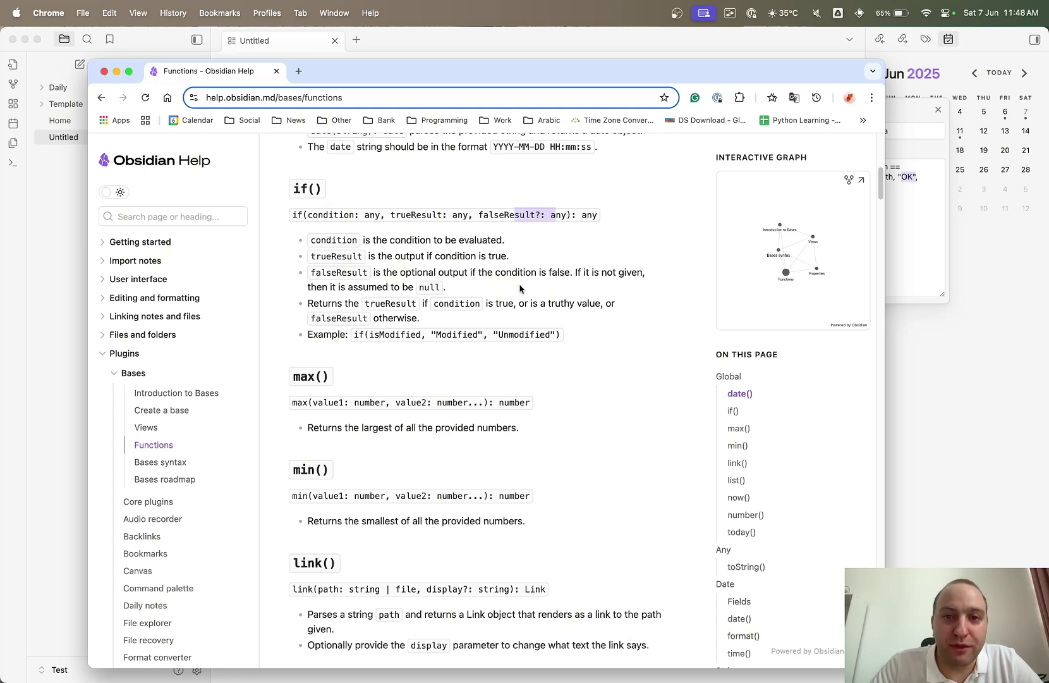
left_click_drag(410, 79, 3, 38)
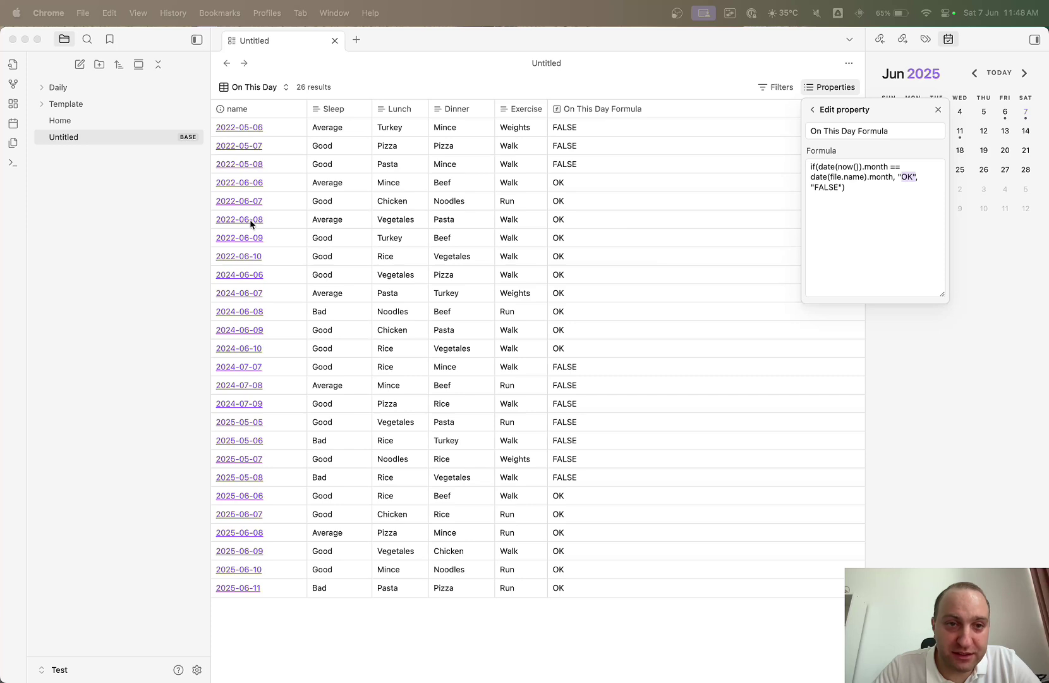
Replace the formula's "OK" result with a nested if that begins with if(date(now()).day.
left_click(917, 185)
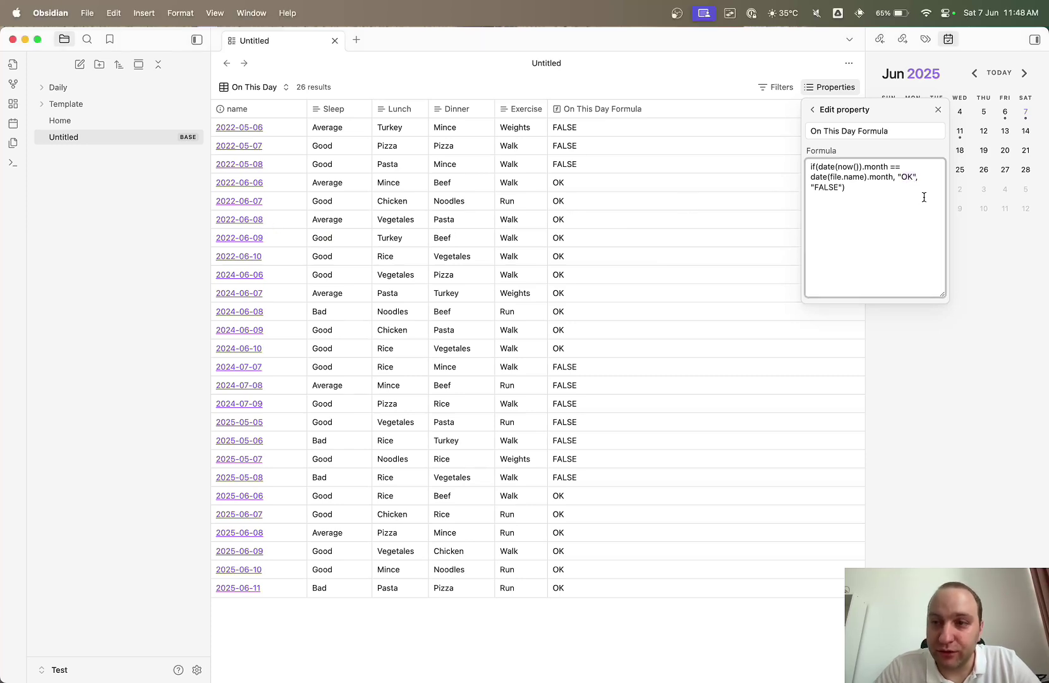
key("BackSpace")
key("BackSpace")
key("BackSpace")
key("BackSpace")
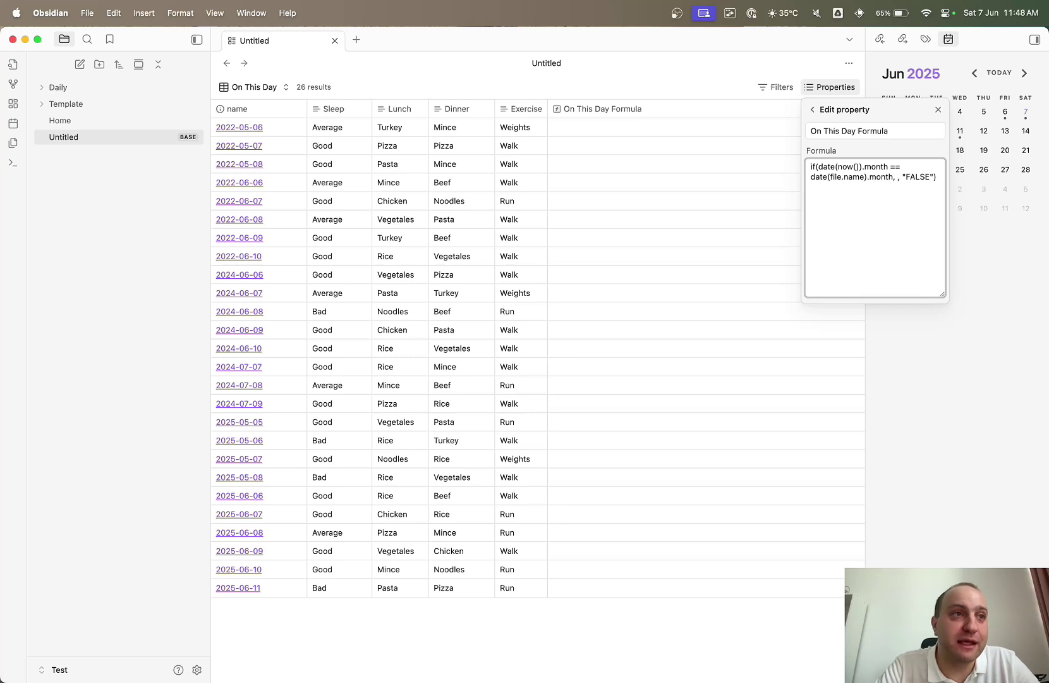
type("if")
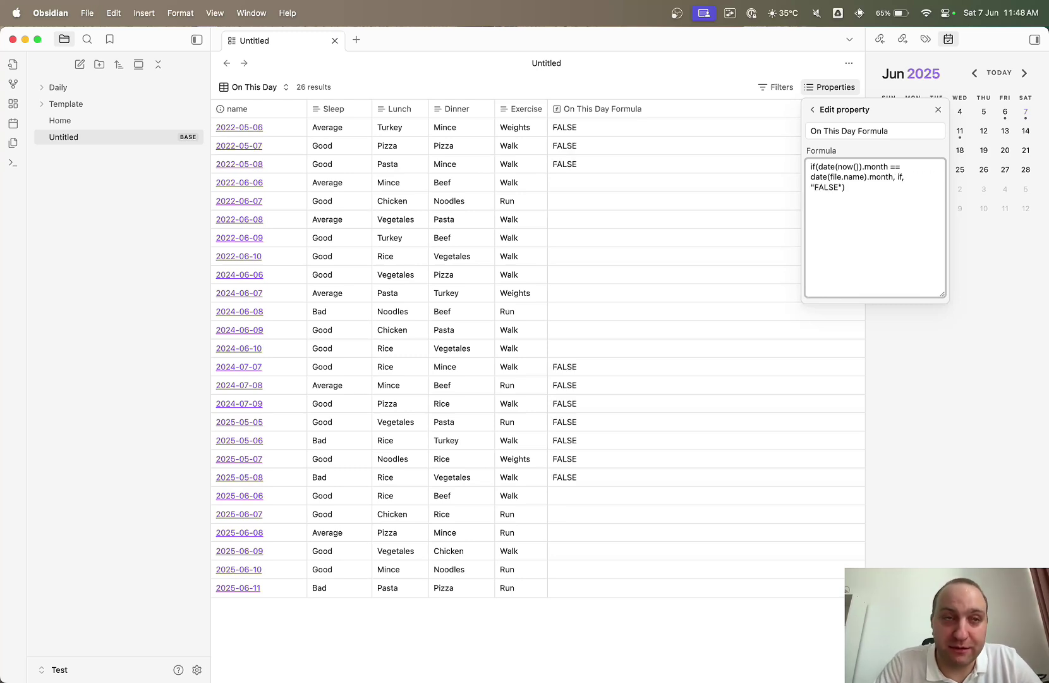
type("(date(")
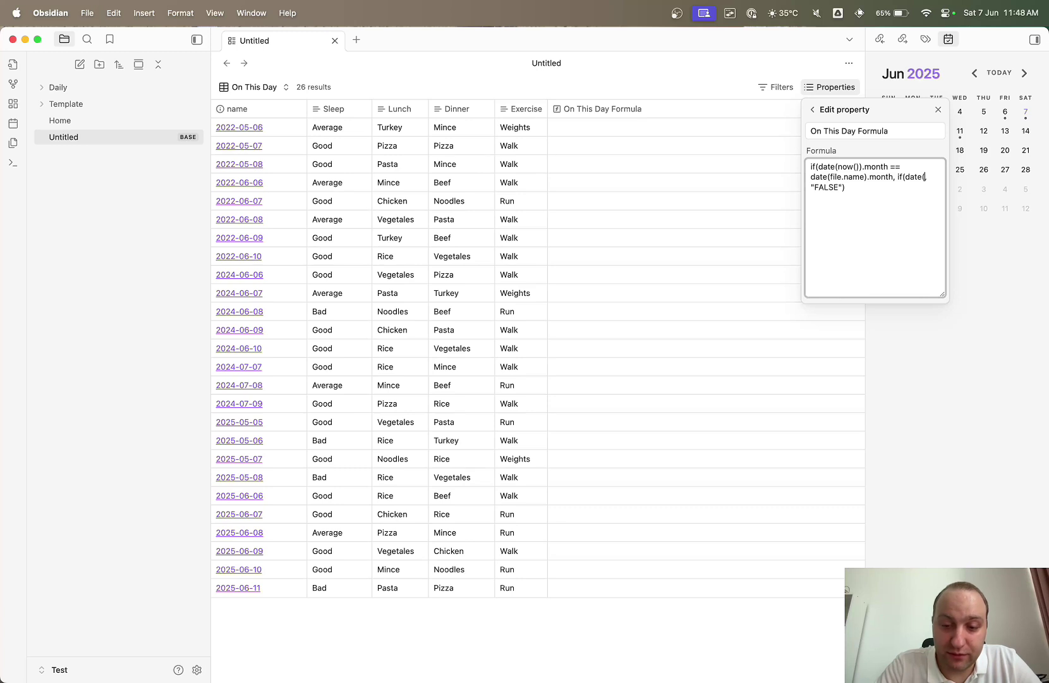
type("now()")
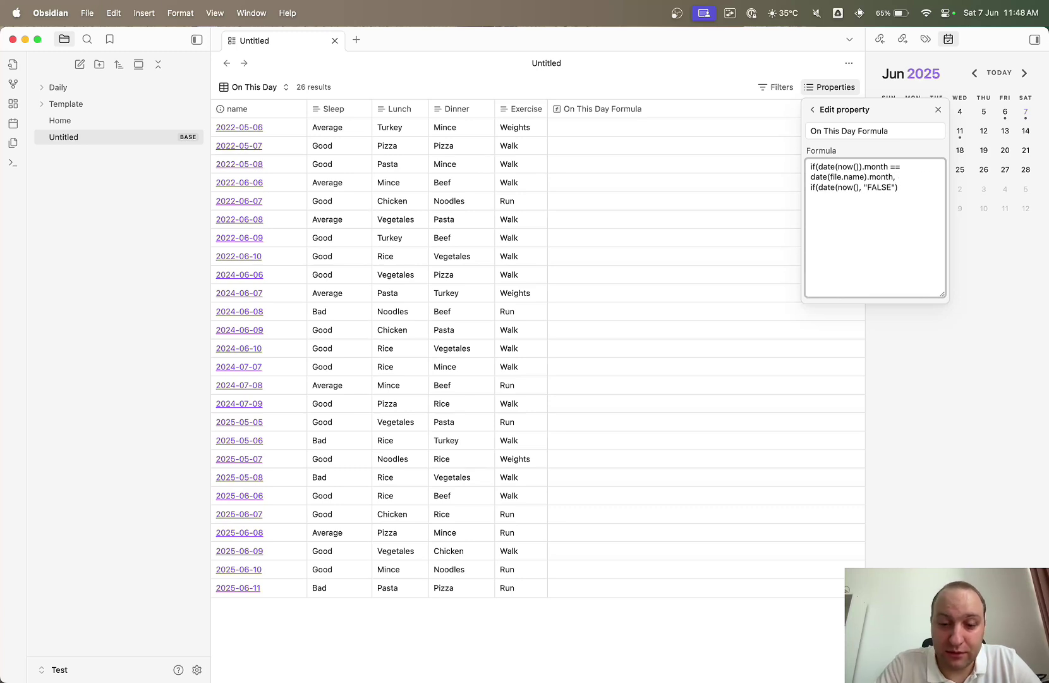
type(").day")
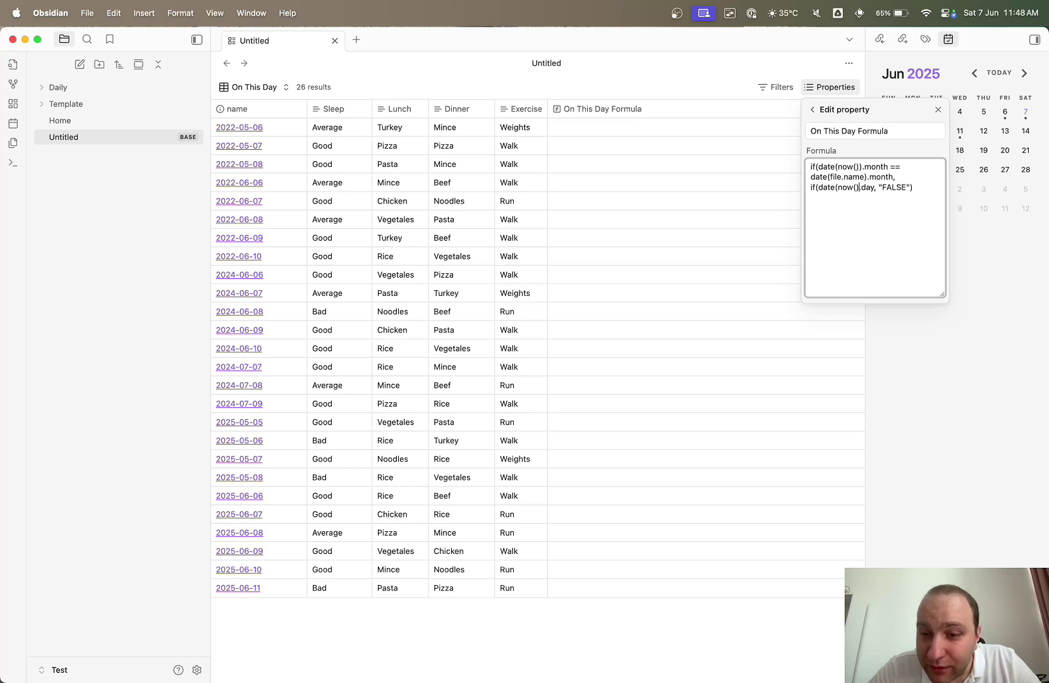
type(")")
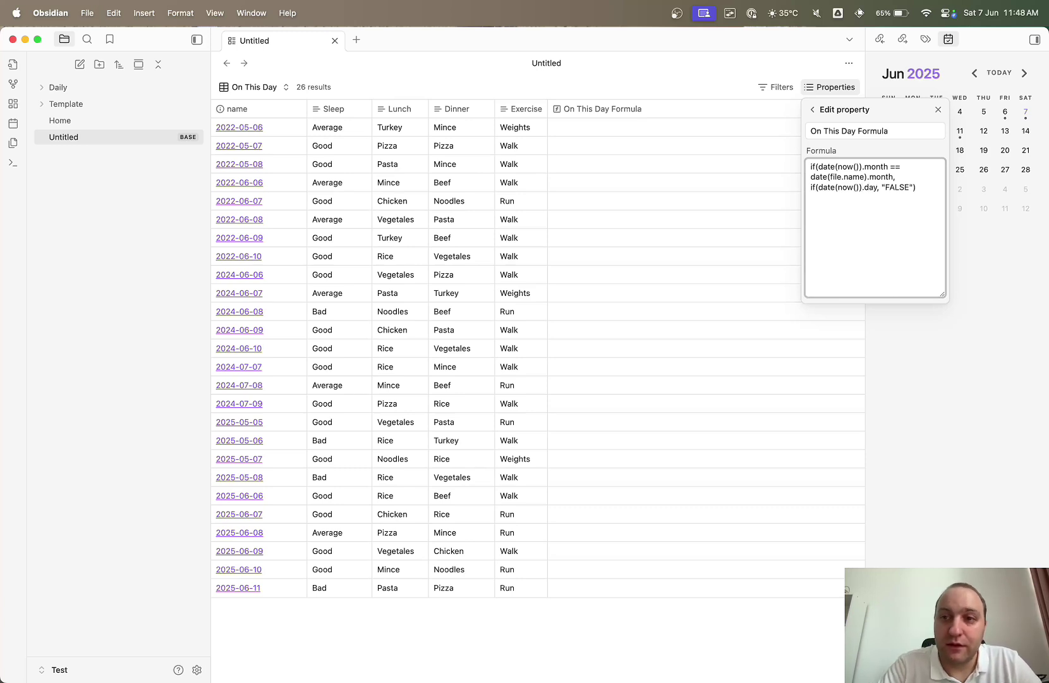
Complete the nested if with == date(file.name).day, "TRUE", "FALSE"), and end the outer if with "FALSE").
type(" == dat")
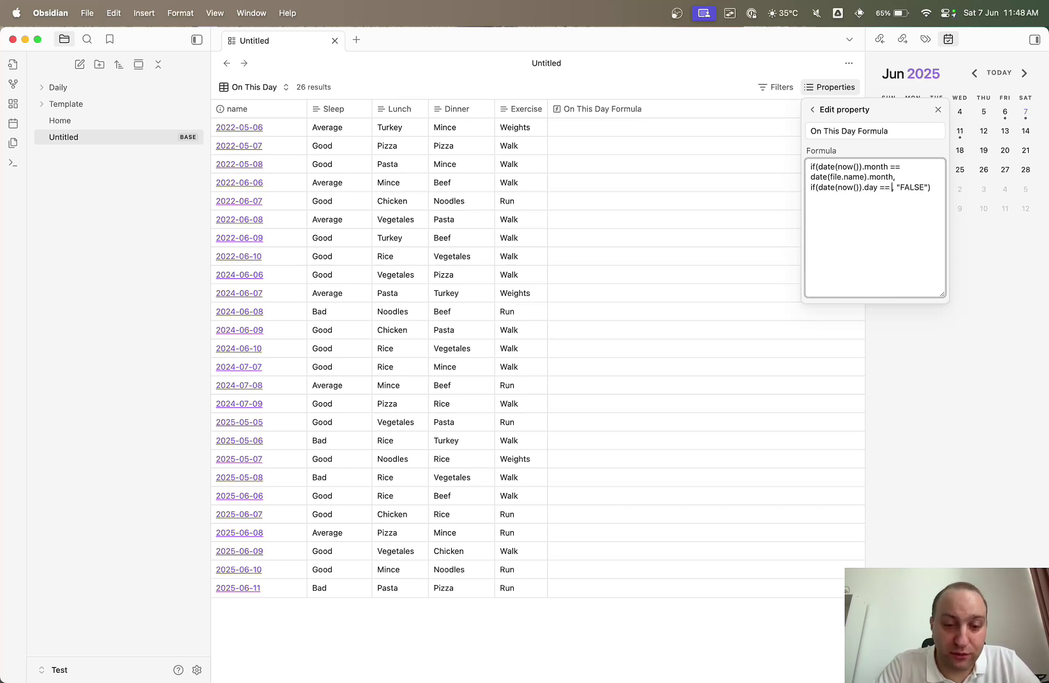
type("e(file.")
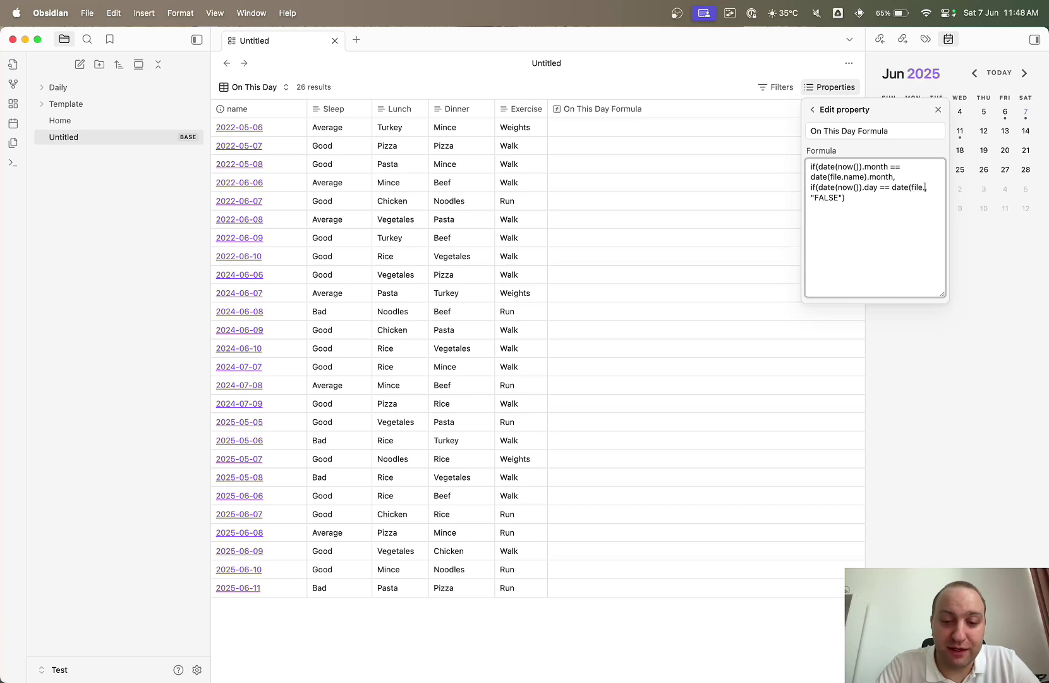
type("name")
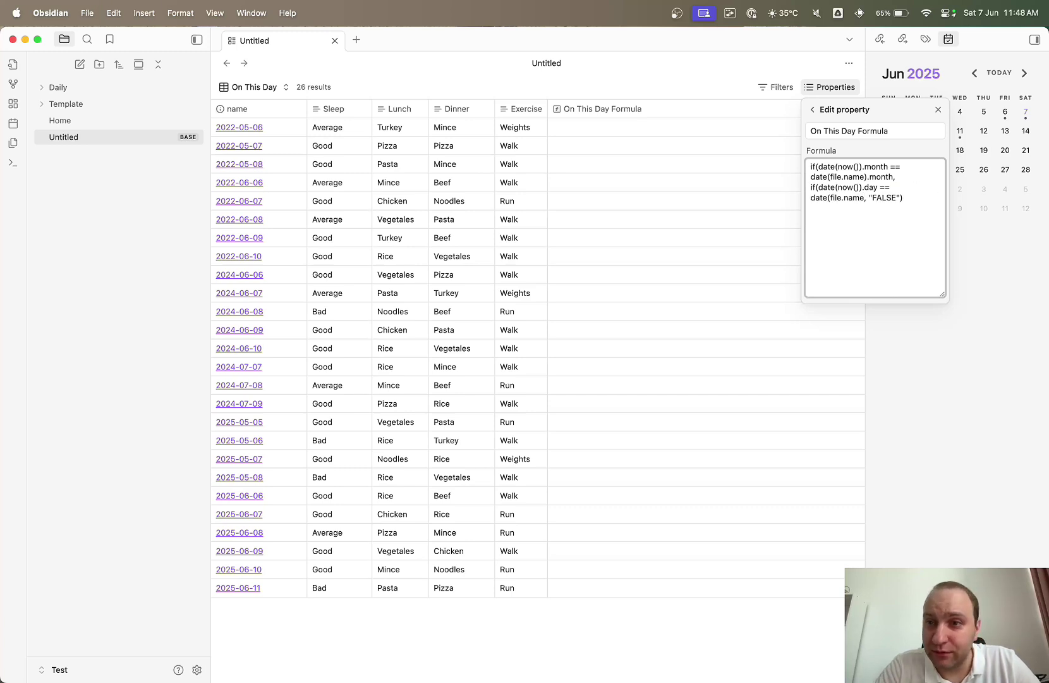
type(").day,")
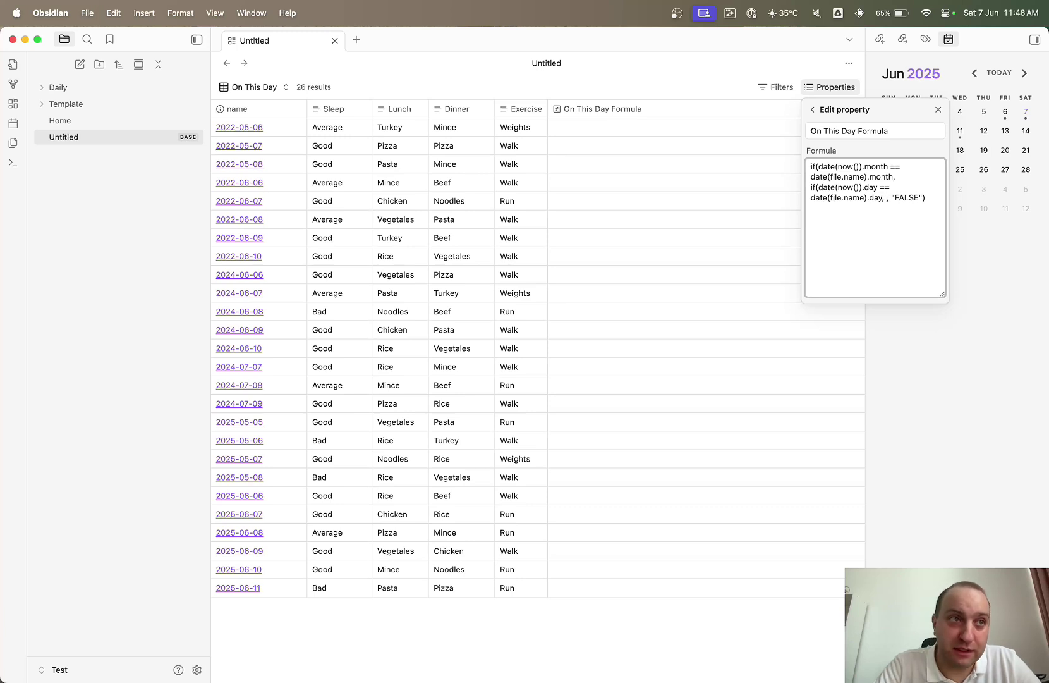
type(" \"TRUE")
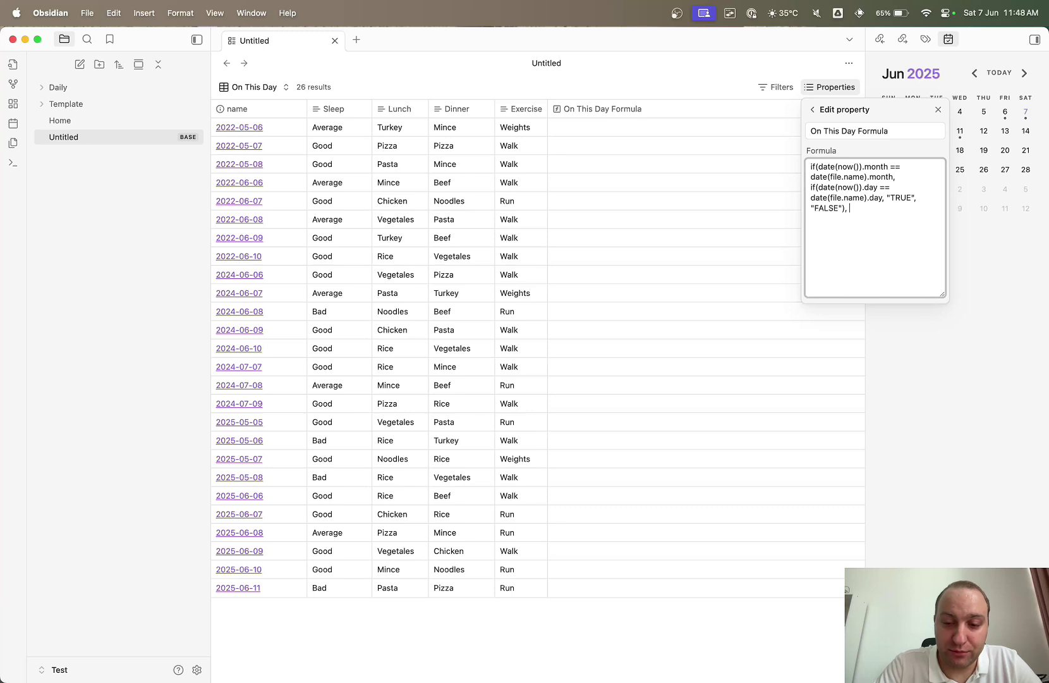
type("ALSE")
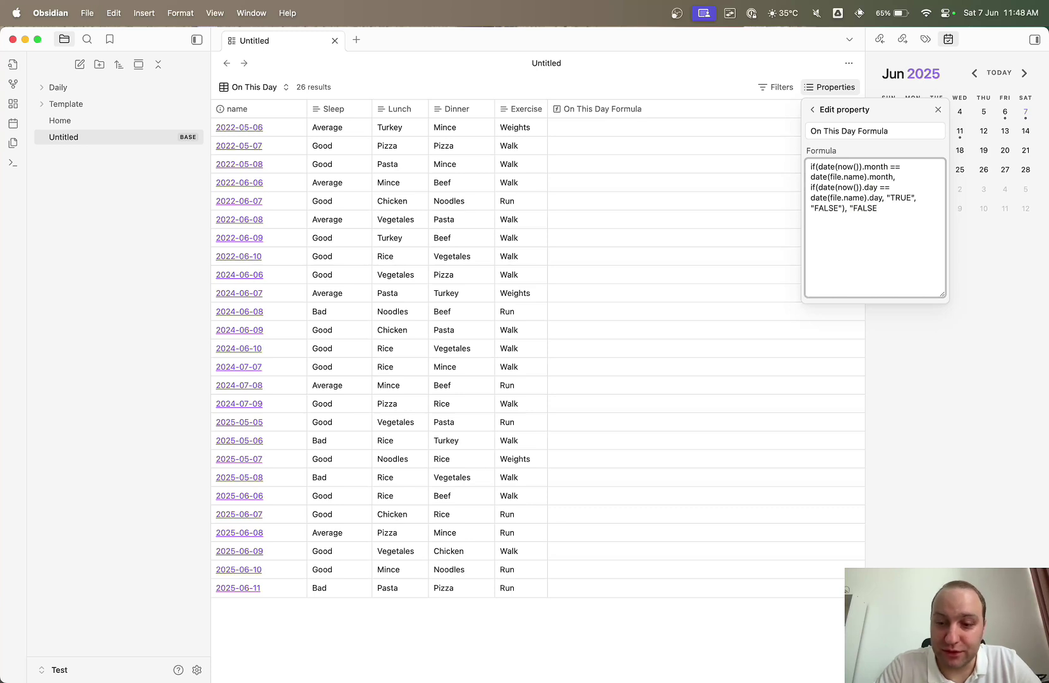
type("\")")
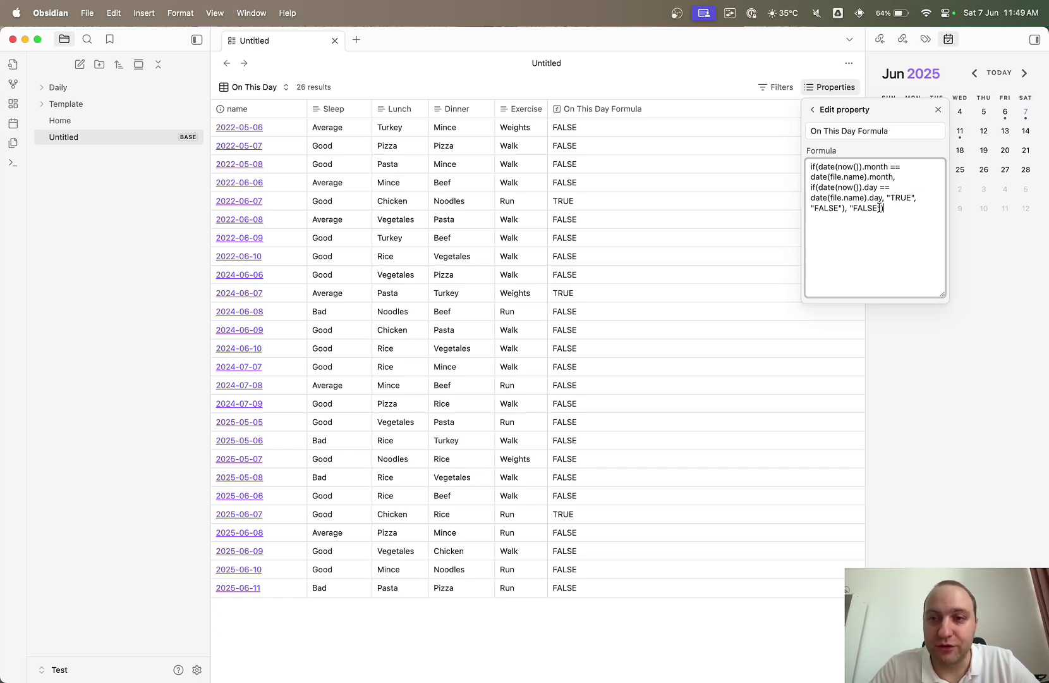
left_click(938, 110)
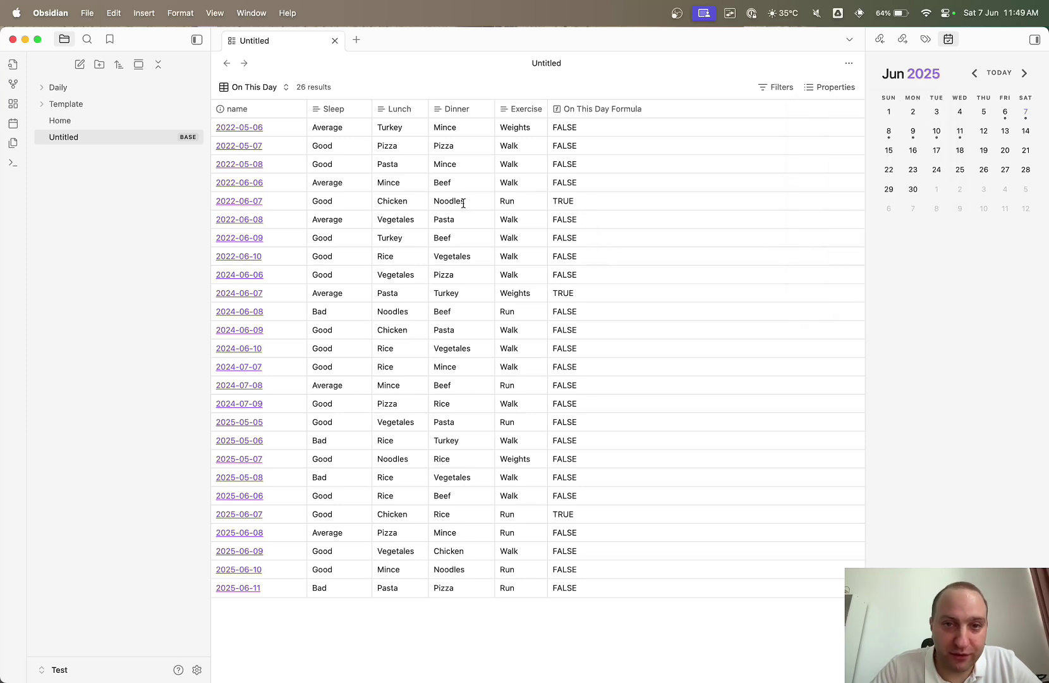
Filter this view to notes where On This Day Formula is TRUE, and sort them by name in descending order.
left_click(776, 92)
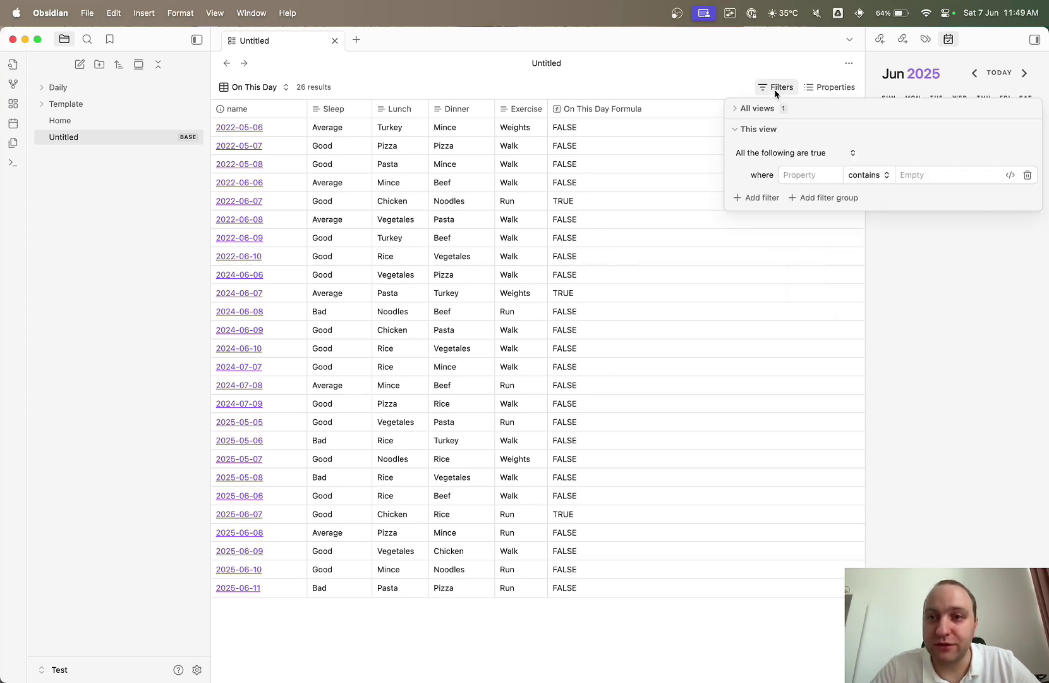
left_click(812, 176)
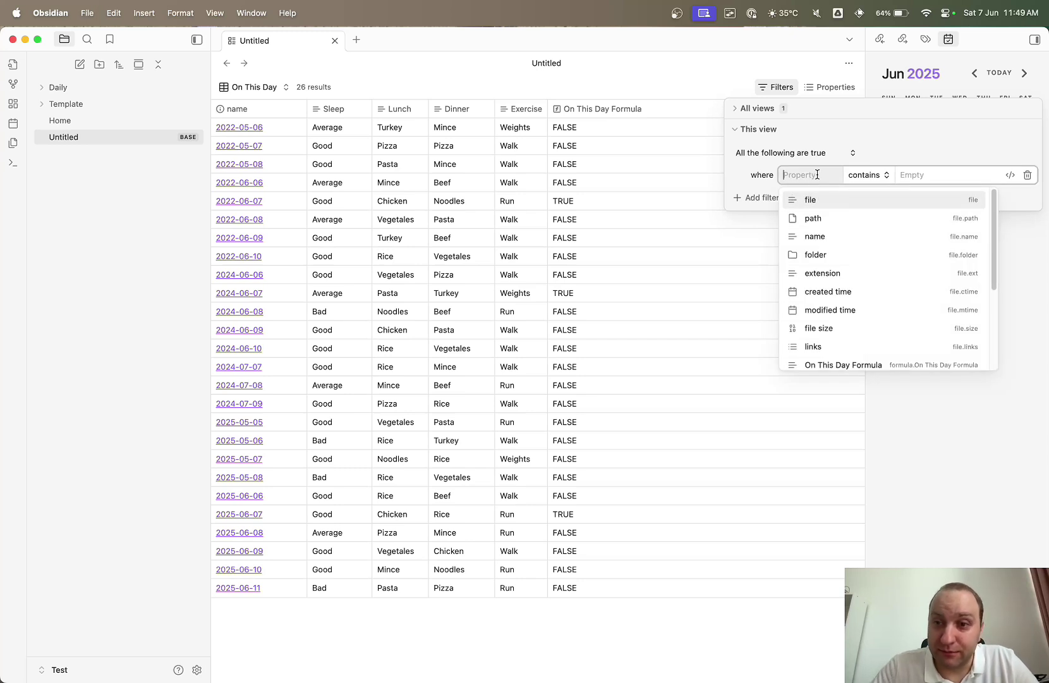
left_click(880, 363)
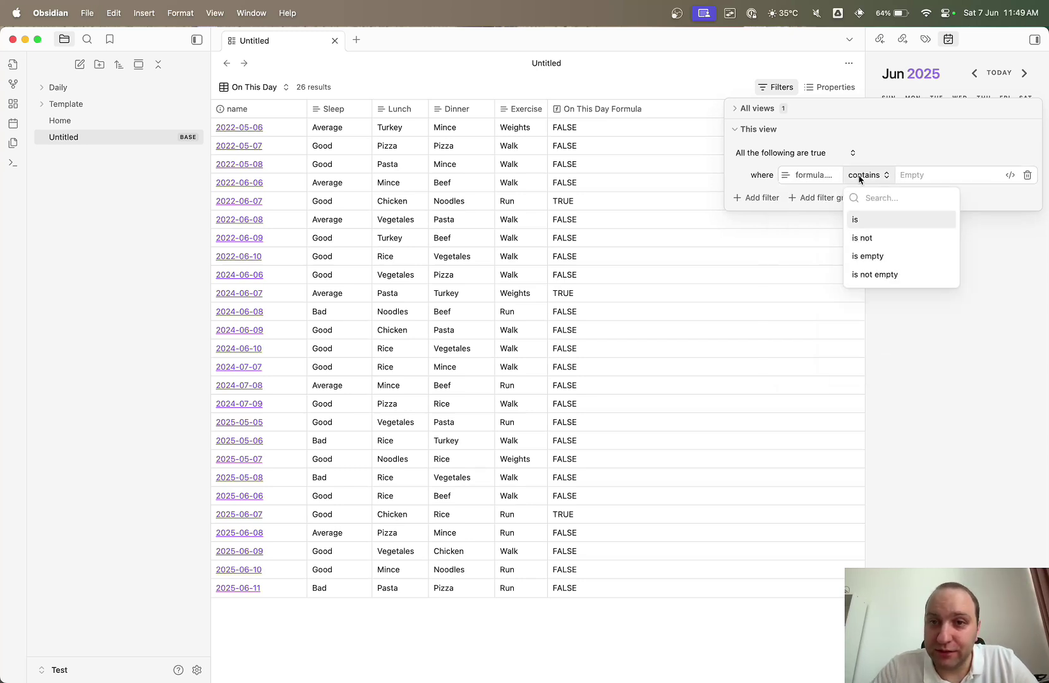
left_click(879, 220)
type("T")
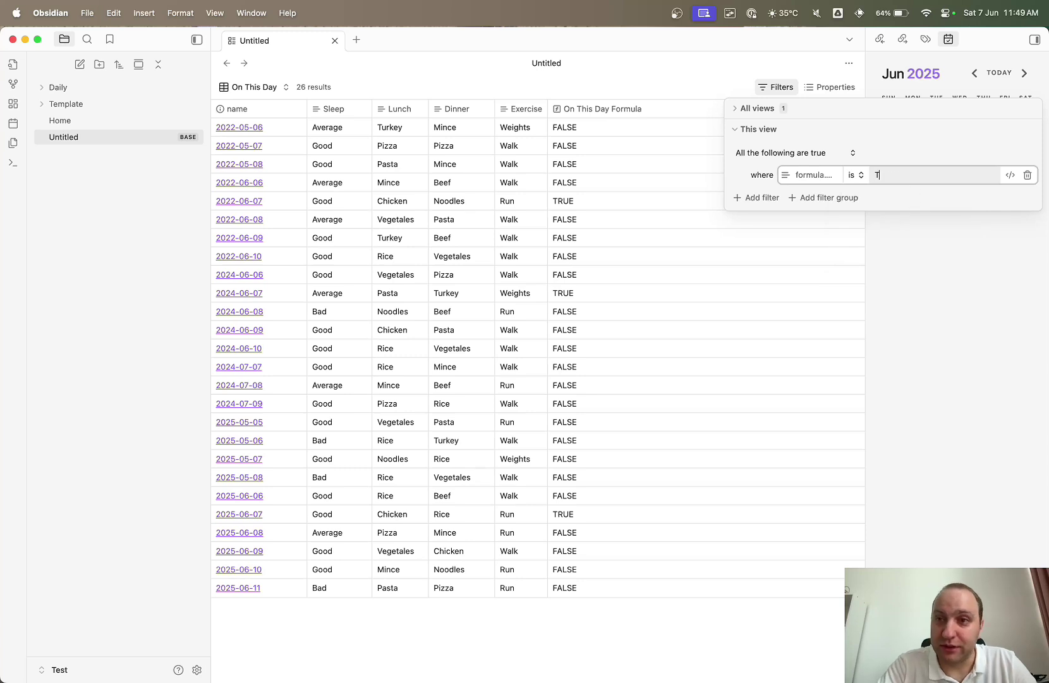
type("RUE")
left_click(913, 278)
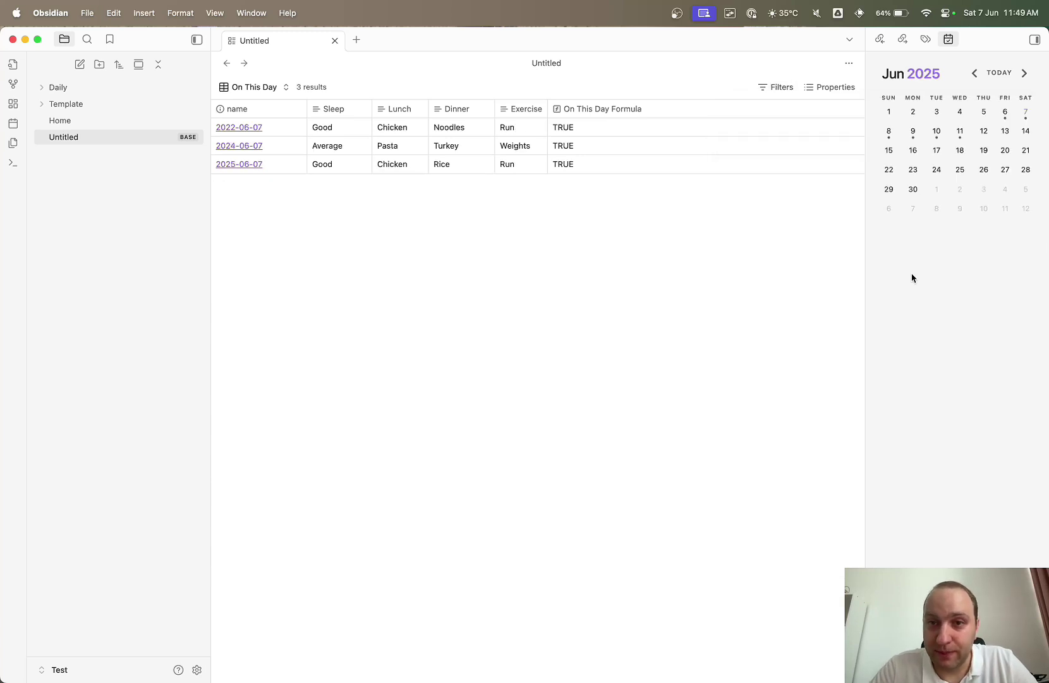
left_click(255, 110)
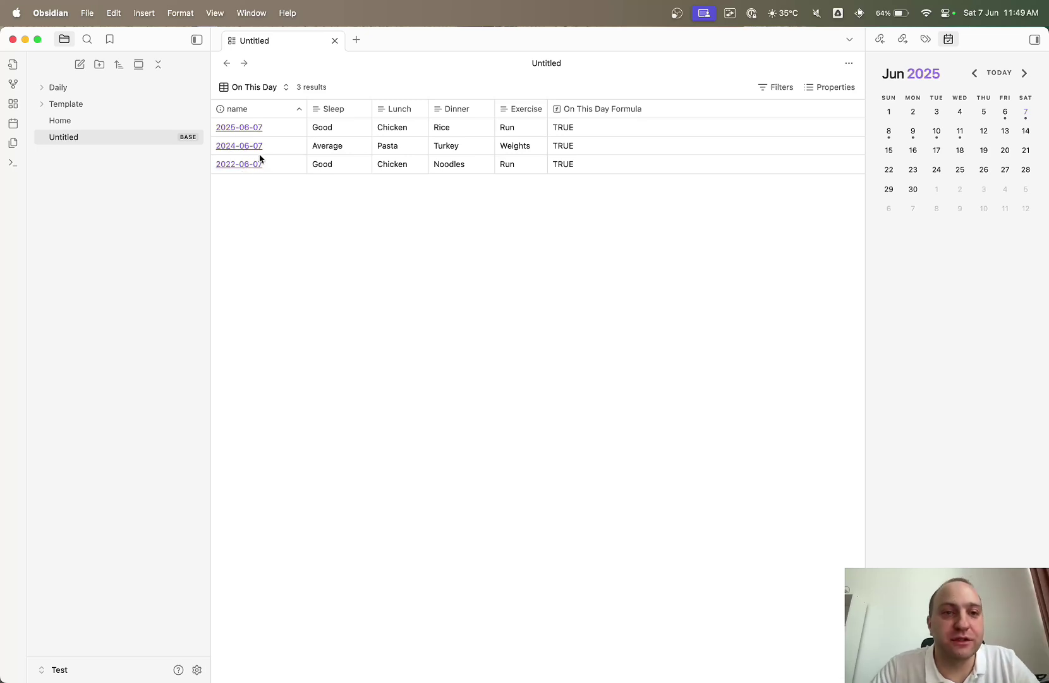
Go back to June 2023 in the calendar, create the daily note for 2023-06-06 and start editing its Sleep property.
left_click(974, 73)
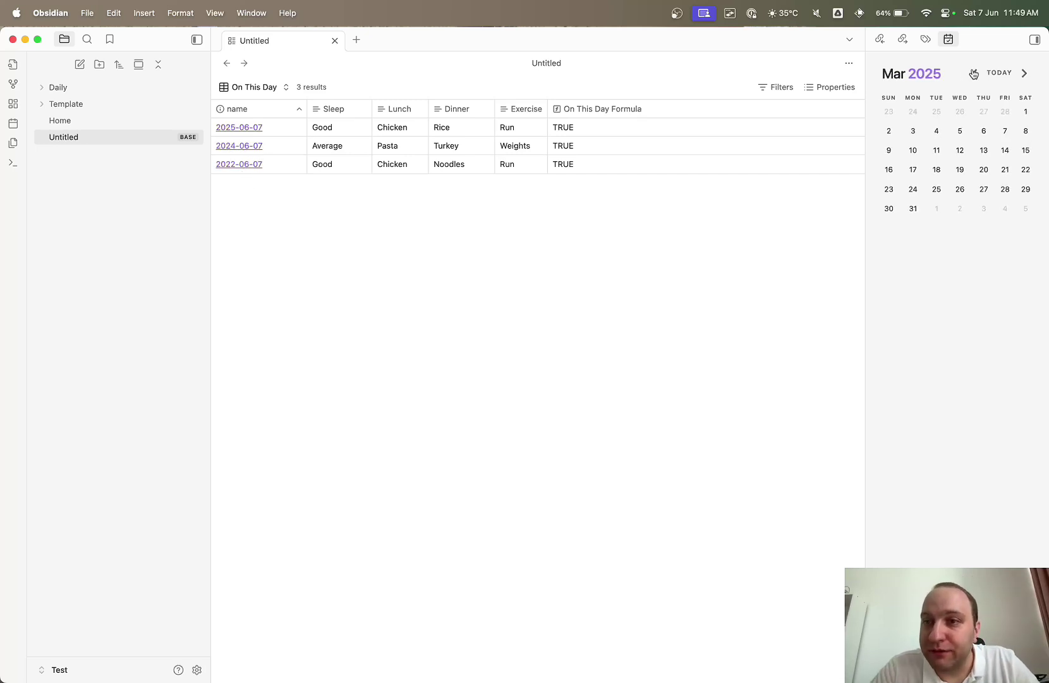
left_click(975, 73)
left_click(976, 73)
left_click(976, 73)
left_click(977, 73)
left_click(977, 73)
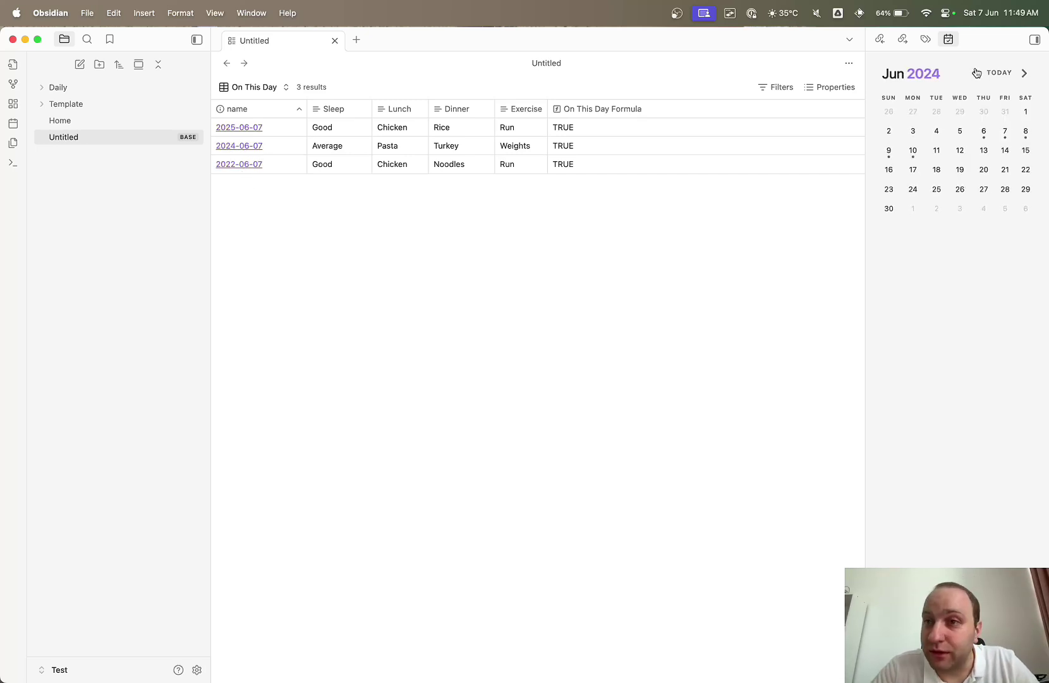
left_click(976, 73)
triple_click(977, 74)
double_click(977, 75)
double_click(978, 74)
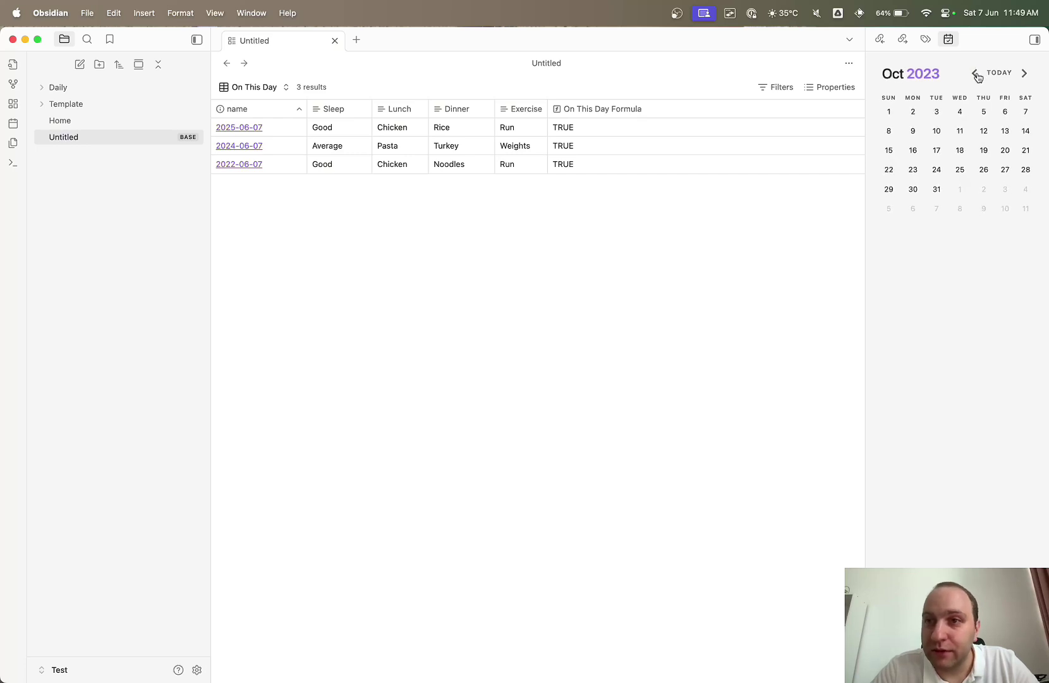
double_click(978, 76)
left_click(978, 74)
left_click(978, 74)
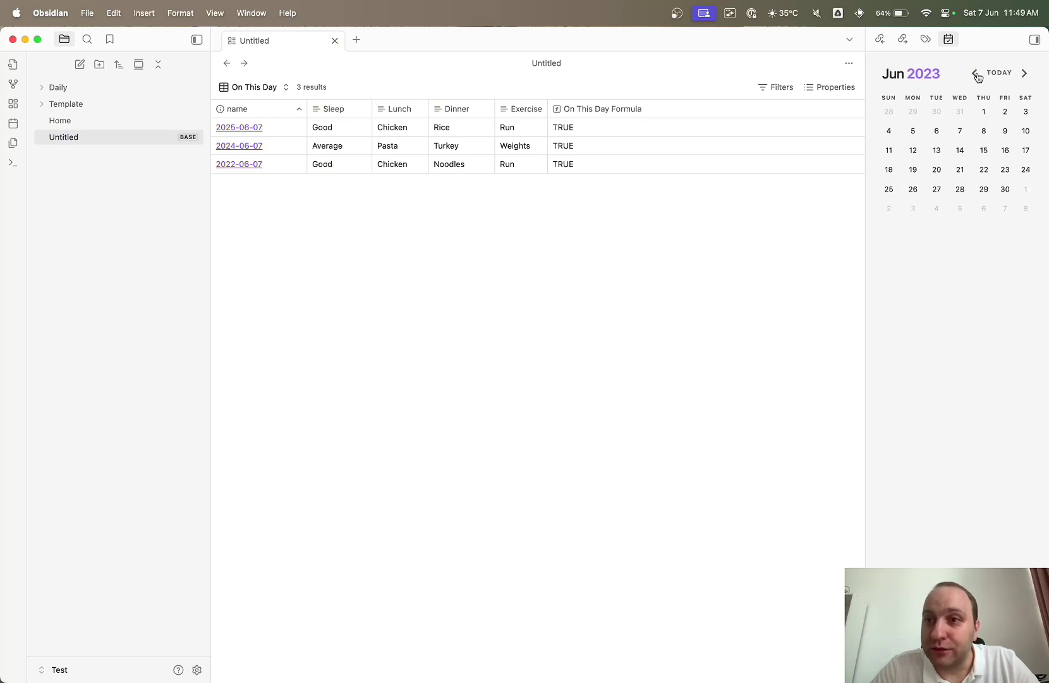
left_click(939, 139)
left_click(711, 155)
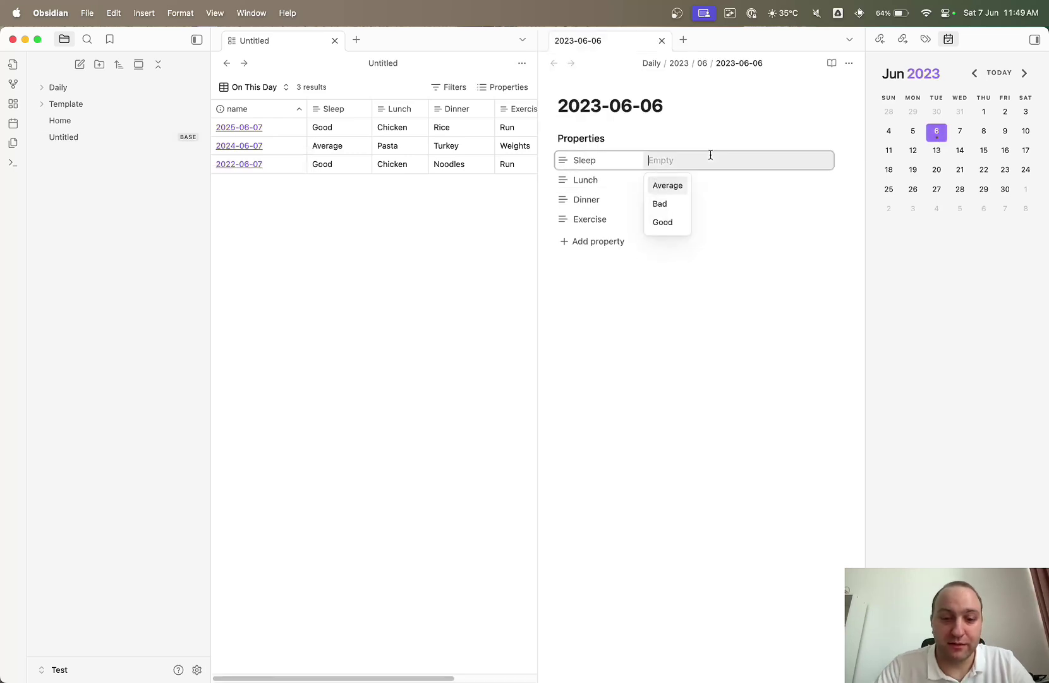
type("test")
key("BackSpace")
key("BackSpace")
key("BackSpace")
key("BackSpace")
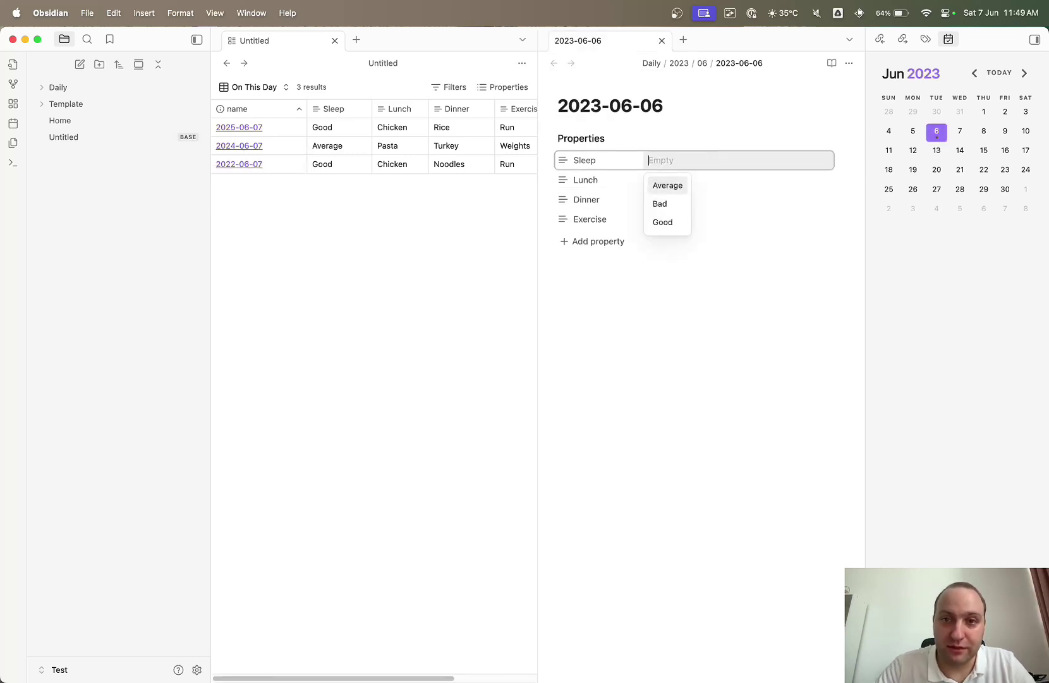
Set Sleep to Good, Lunch and Dinner to Vegetales, and Exercise to Weights in the 2023-06-06 note.
left_click(671, 227)
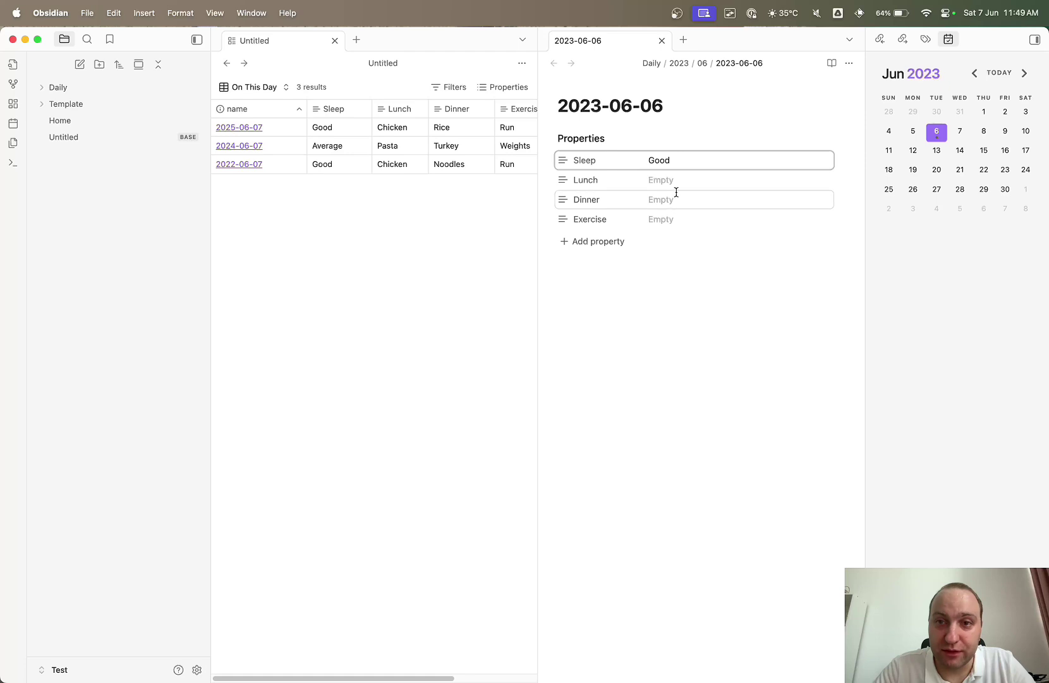
left_click(671, 182)
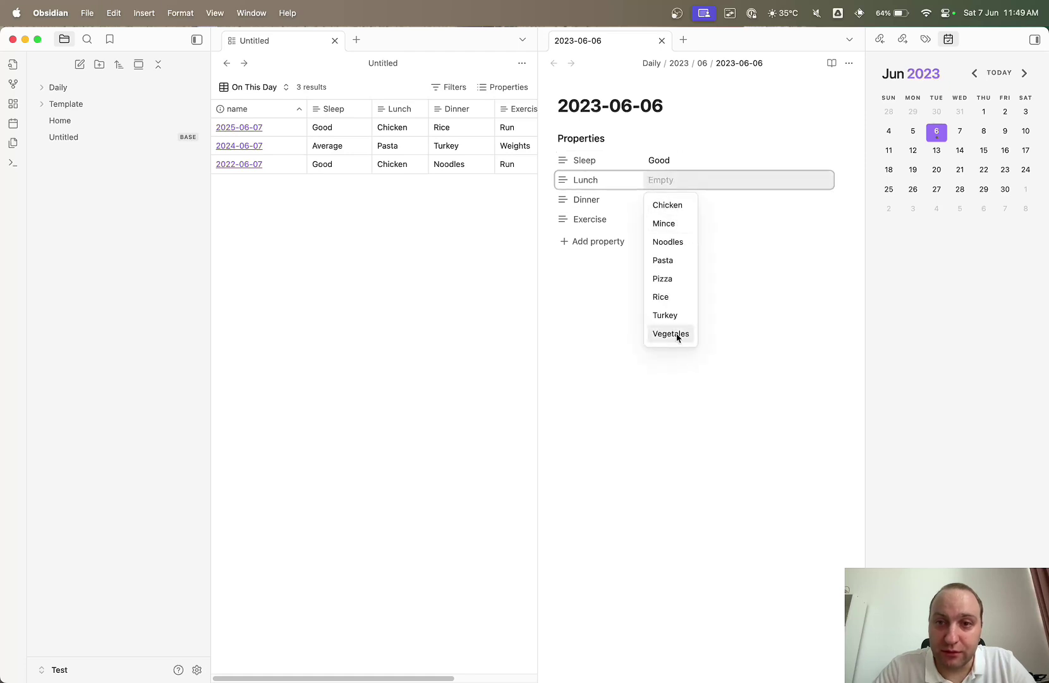
left_click(671, 334)
left_click(677, 200)
left_click(691, 370)
left_click(680, 220)
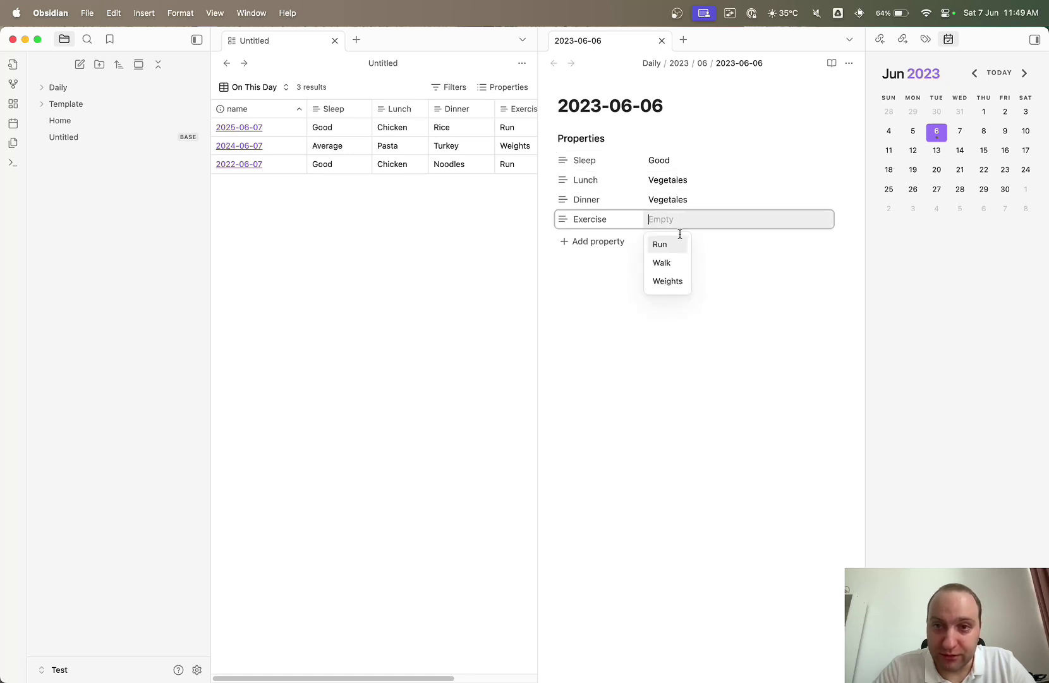
left_click(674, 290)
left_click(715, 354)
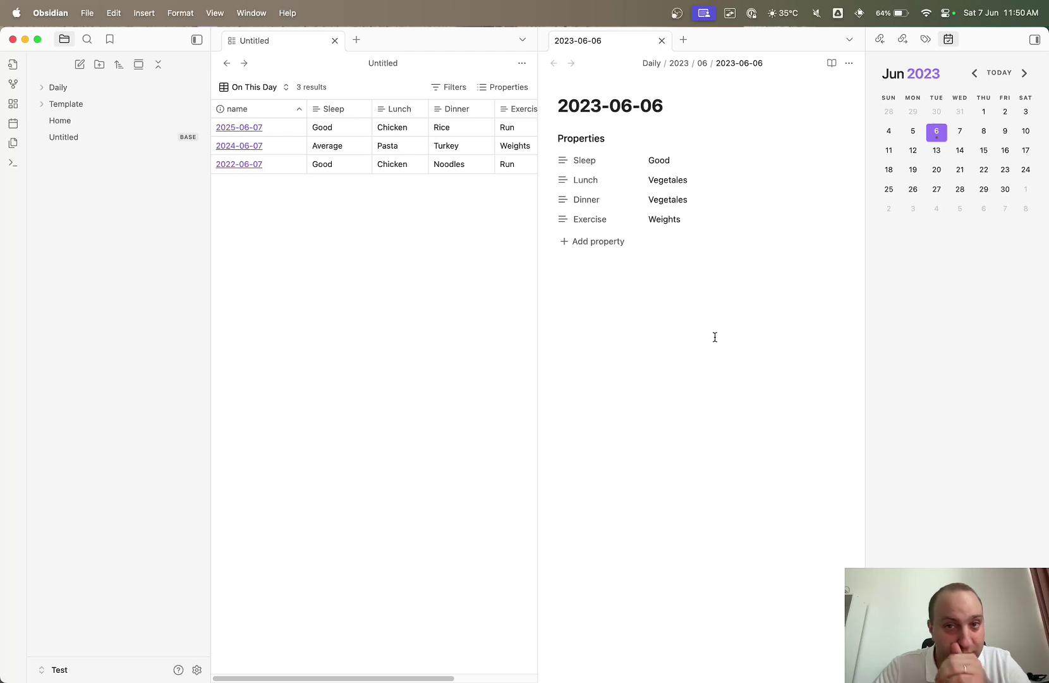
Create the daily note for 2023-06-07 with Sleep set to Bad, Lunch and Dinner to Vegetales, and Exercise to Weights.
left_click(960, 132)
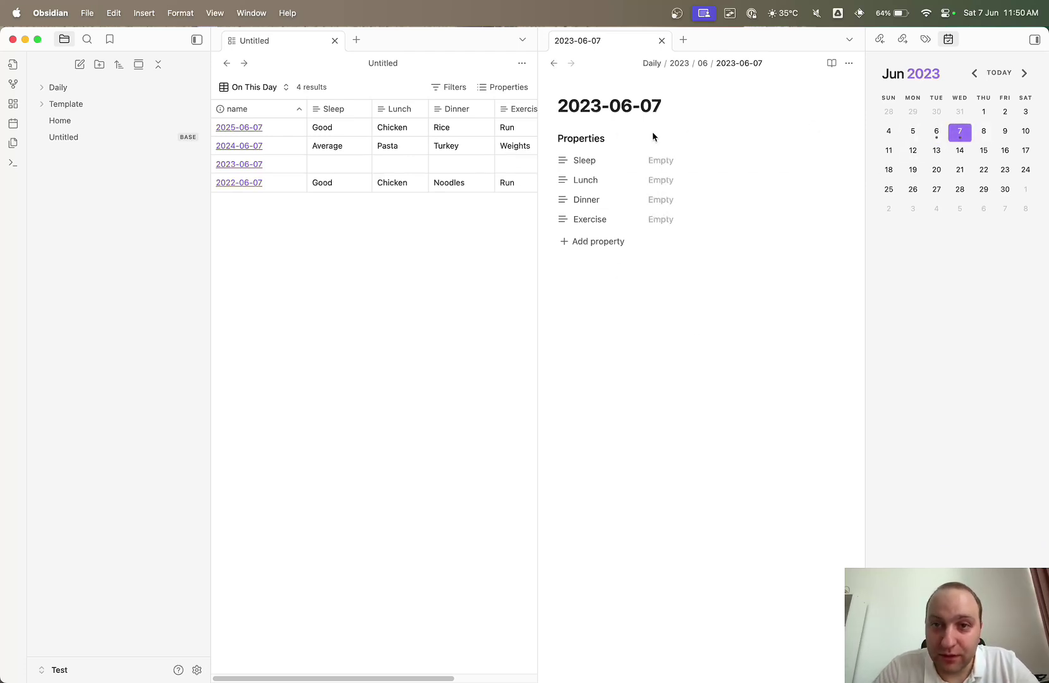
left_click(685, 159)
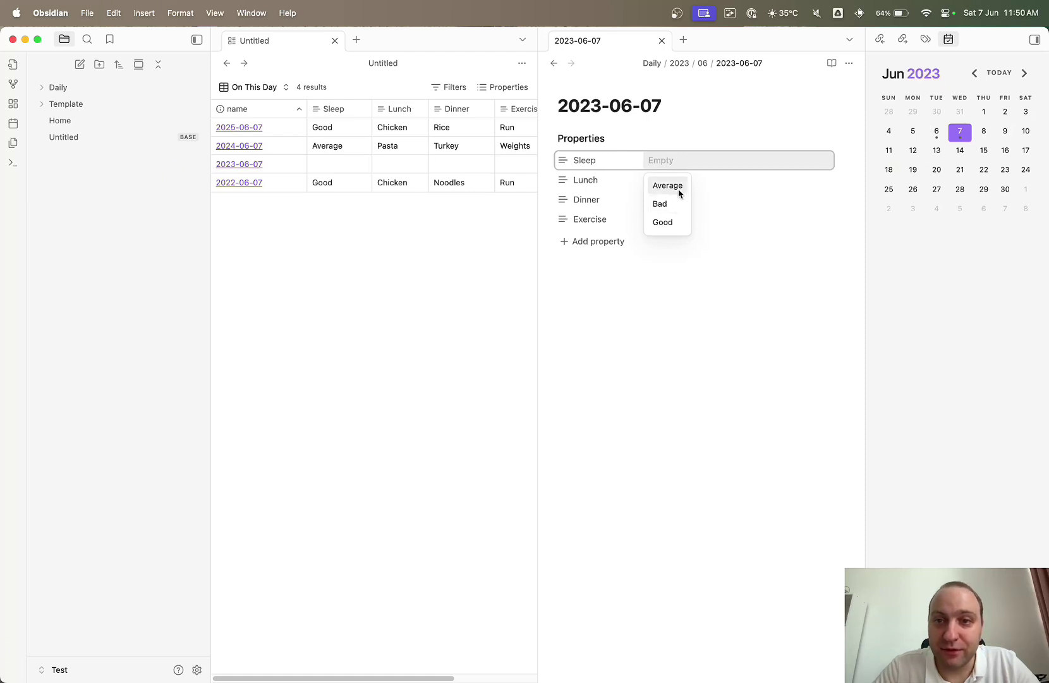
left_click(670, 212)
left_click(661, 181)
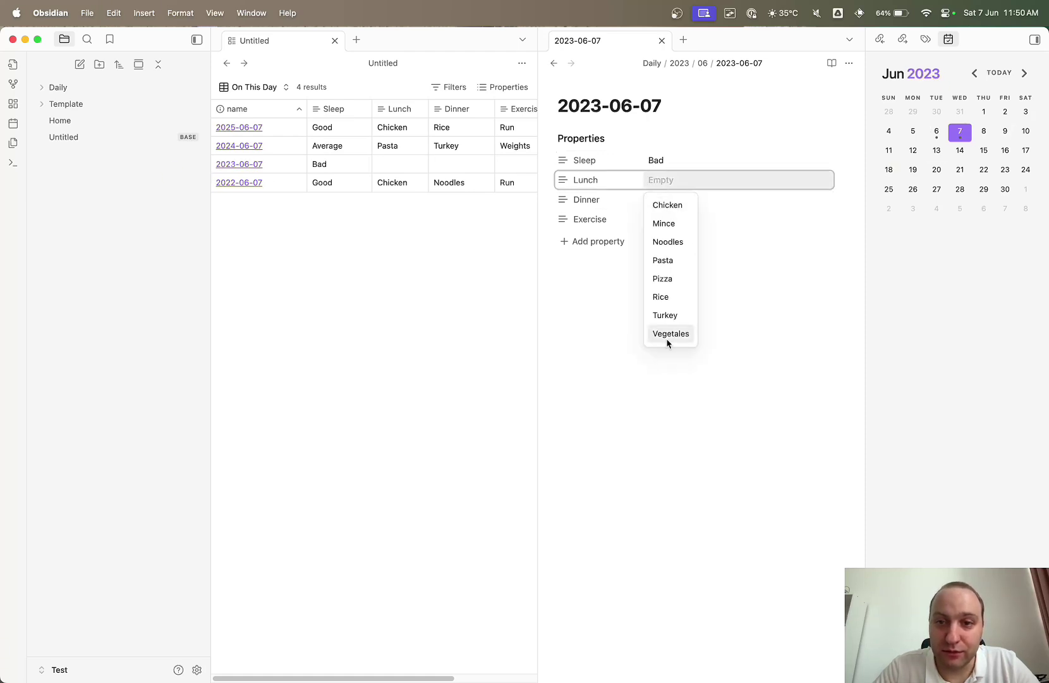
left_click(668, 339)
left_click(662, 200)
left_click(678, 373)
left_click(662, 220)
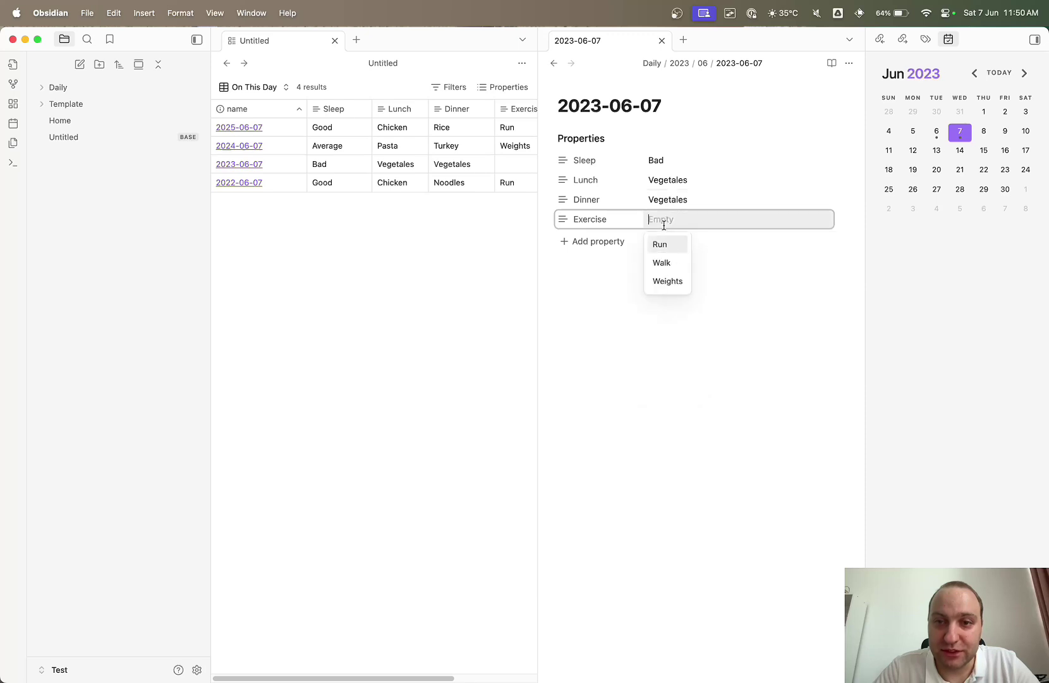
left_click(667, 282)
left_click(448, 292)
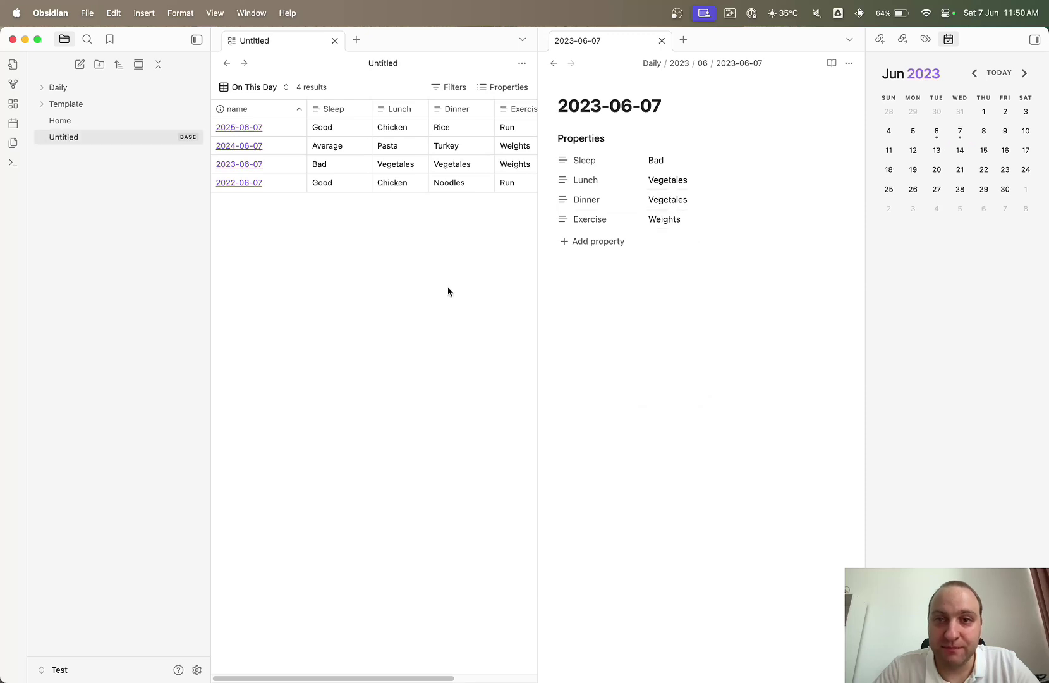
Close the 2023-06-07 note and hide the On This Day Formula column in the On This Day view.
left_click(662, 41)
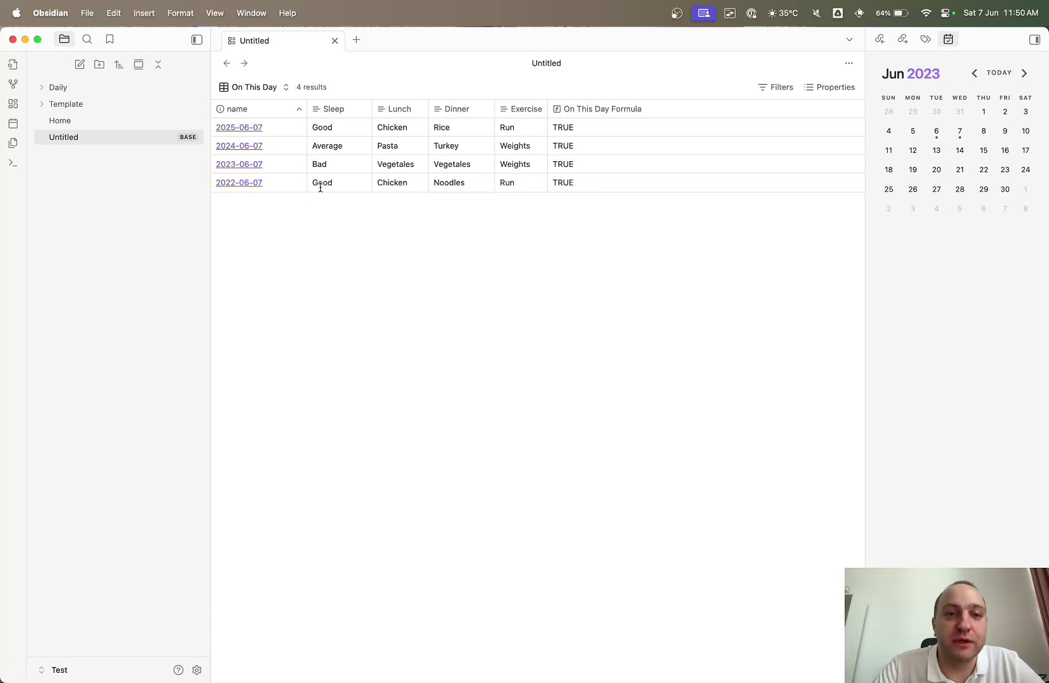
right_click(629, 107)
left_click(726, 87)
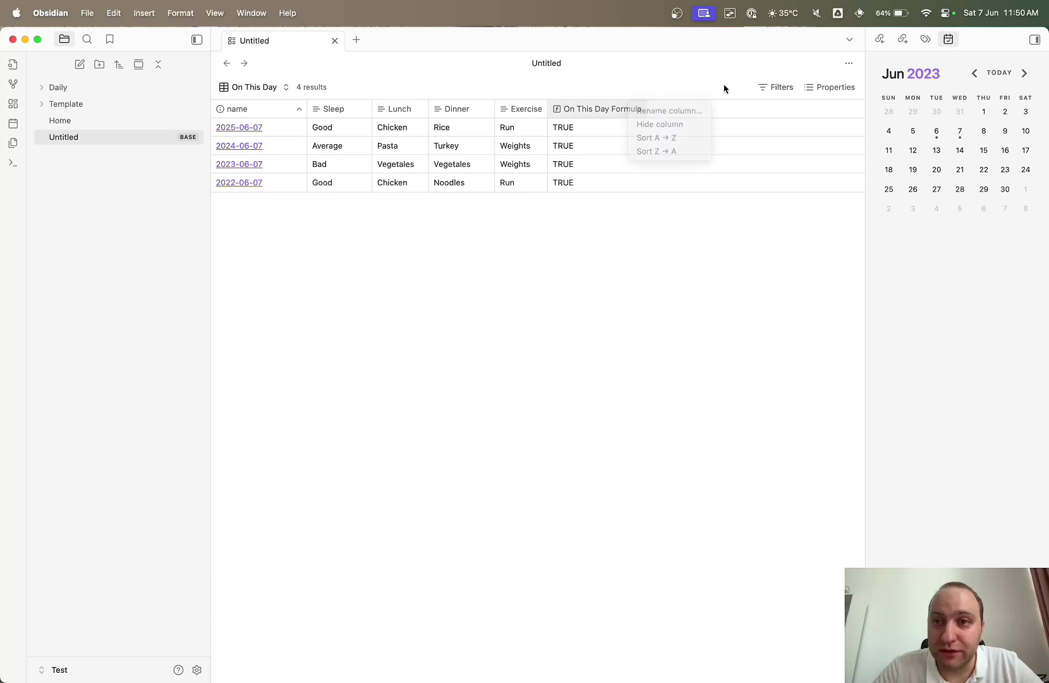
left_click(832, 88)
left_click(815, 217)
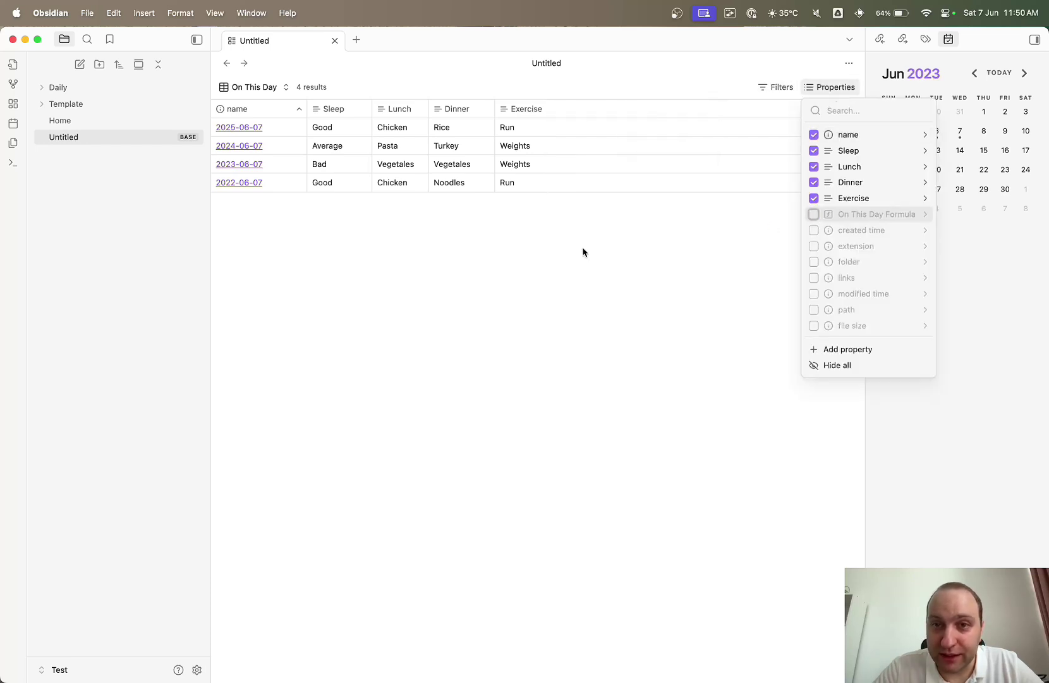
left_click(520, 255)
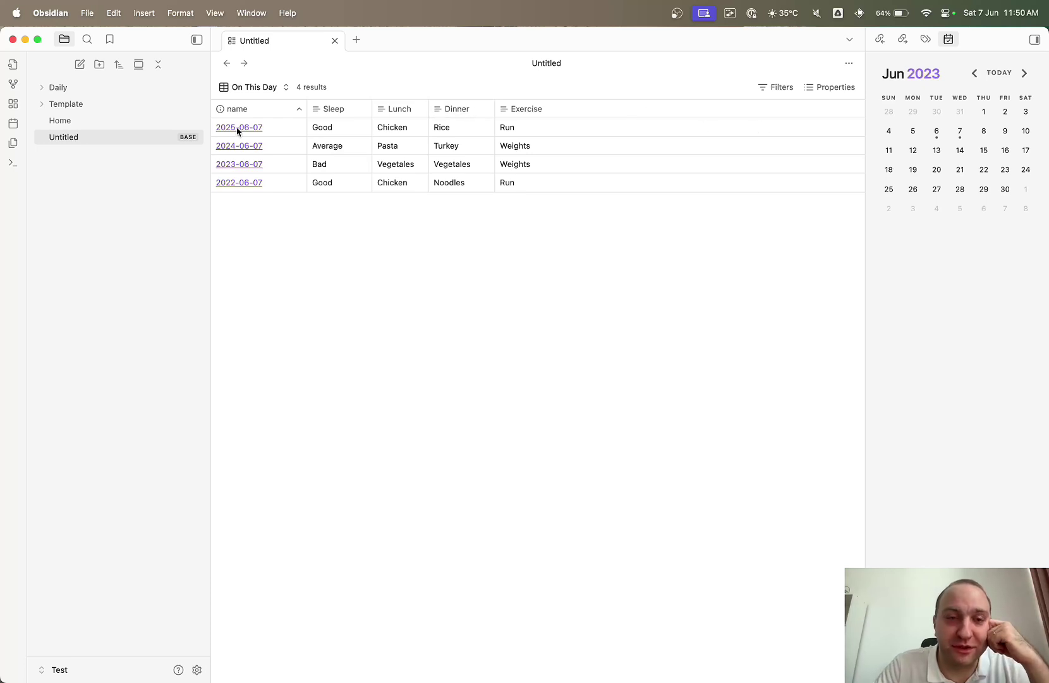
Review the view's property list, and compare the base's full Table view with the On This Day view.
left_click(812, 91)
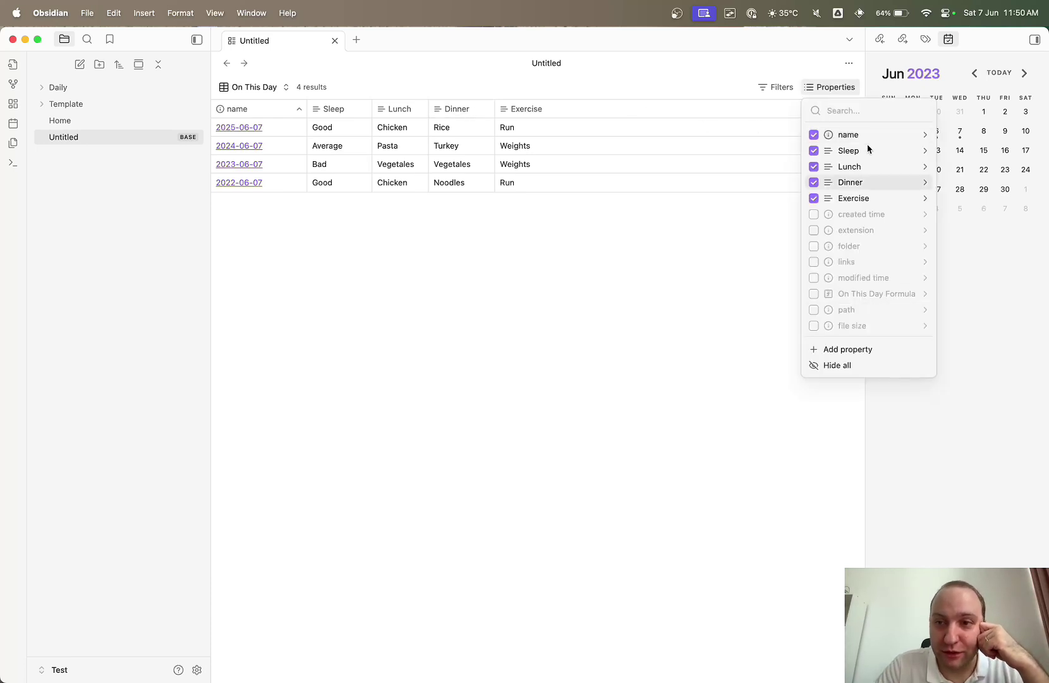
left_click(453, 258)
left_click(250, 89)
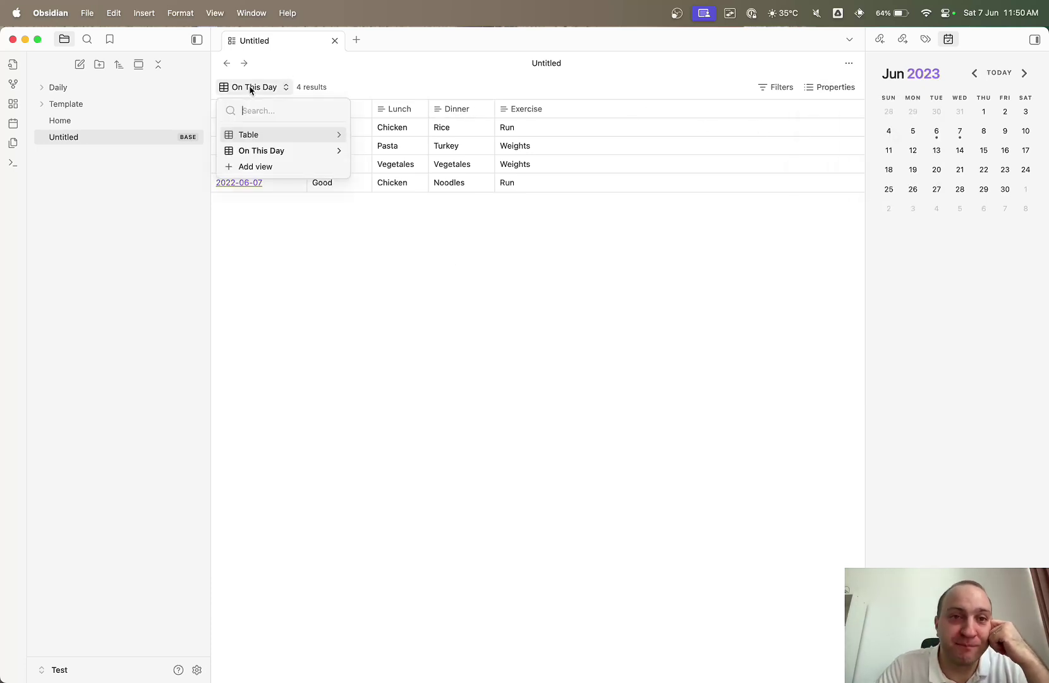
left_click(261, 137)
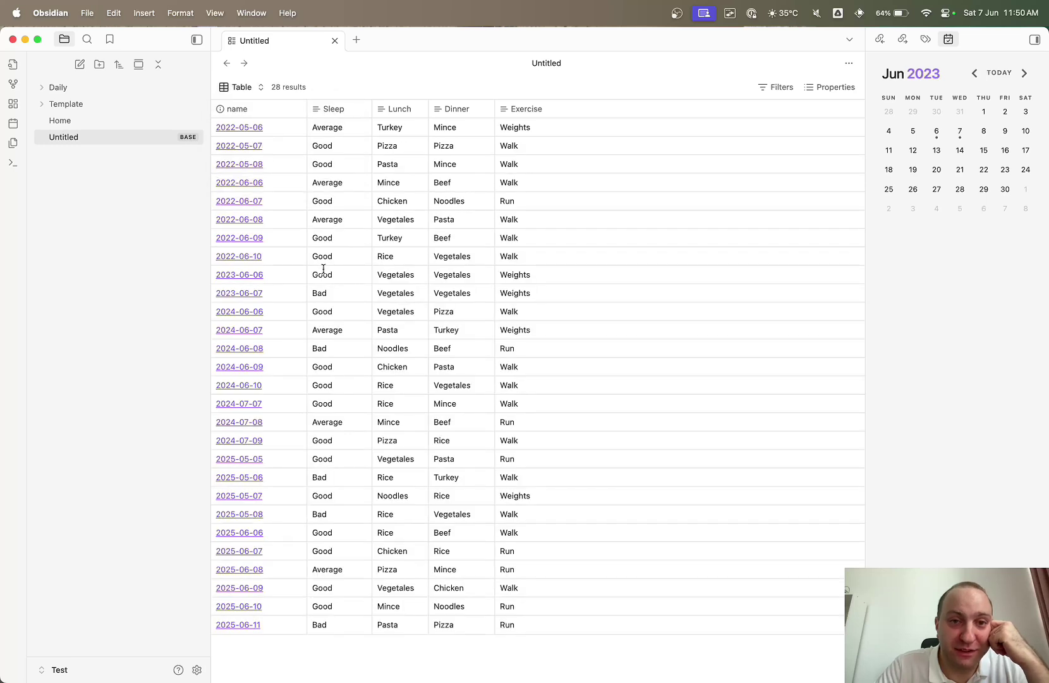
left_click(247, 89)
left_click(265, 155)
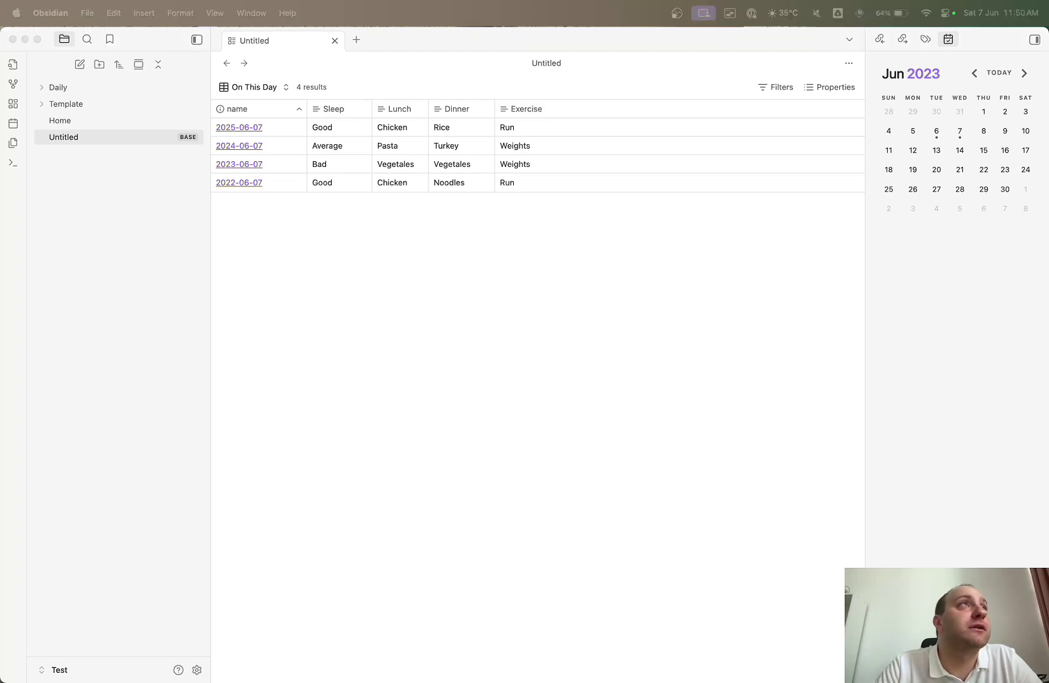
In System Settings, turn off automatic time and date, and set the system date to 08/06/2025.
left_click_drag(215, 682, 452, 146)
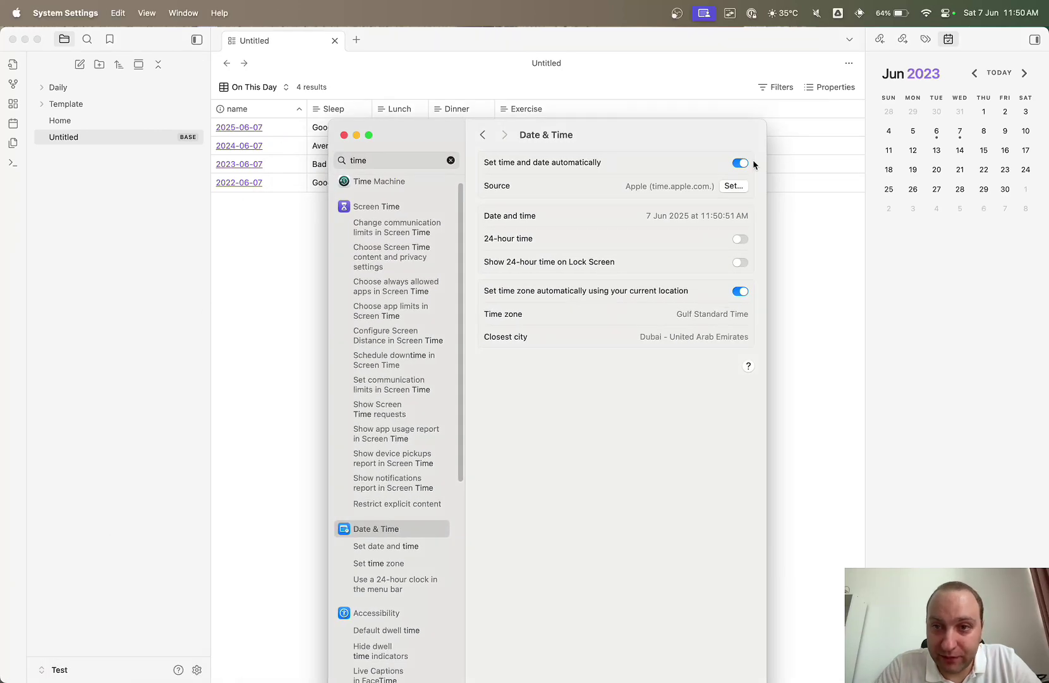
left_click(741, 163)
left_click(733, 214)
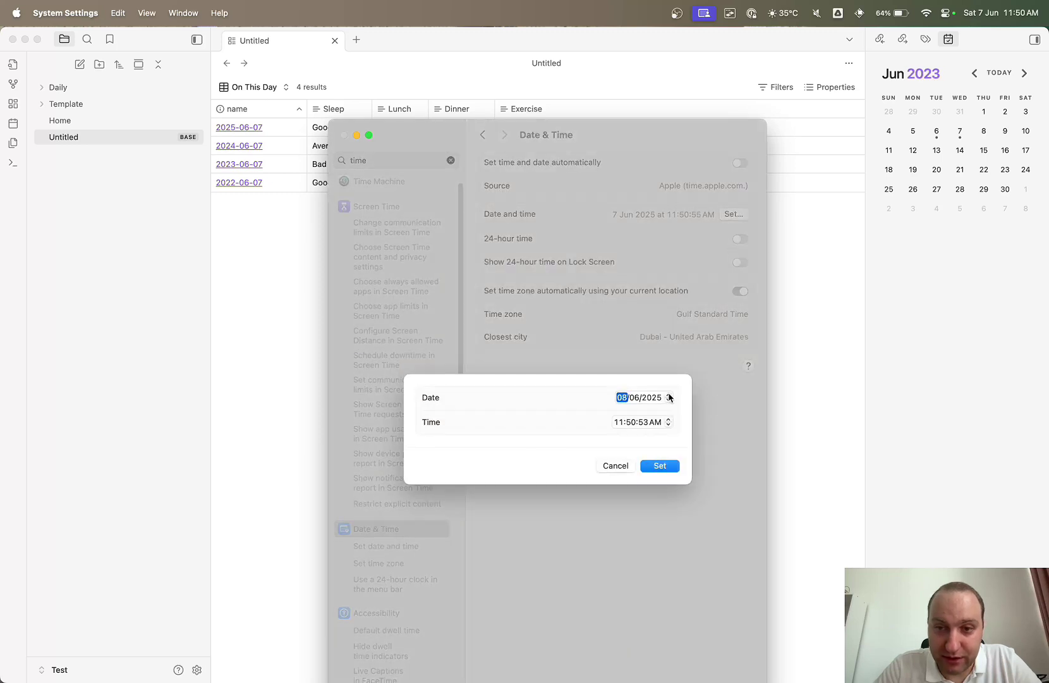
left_click(669, 468)
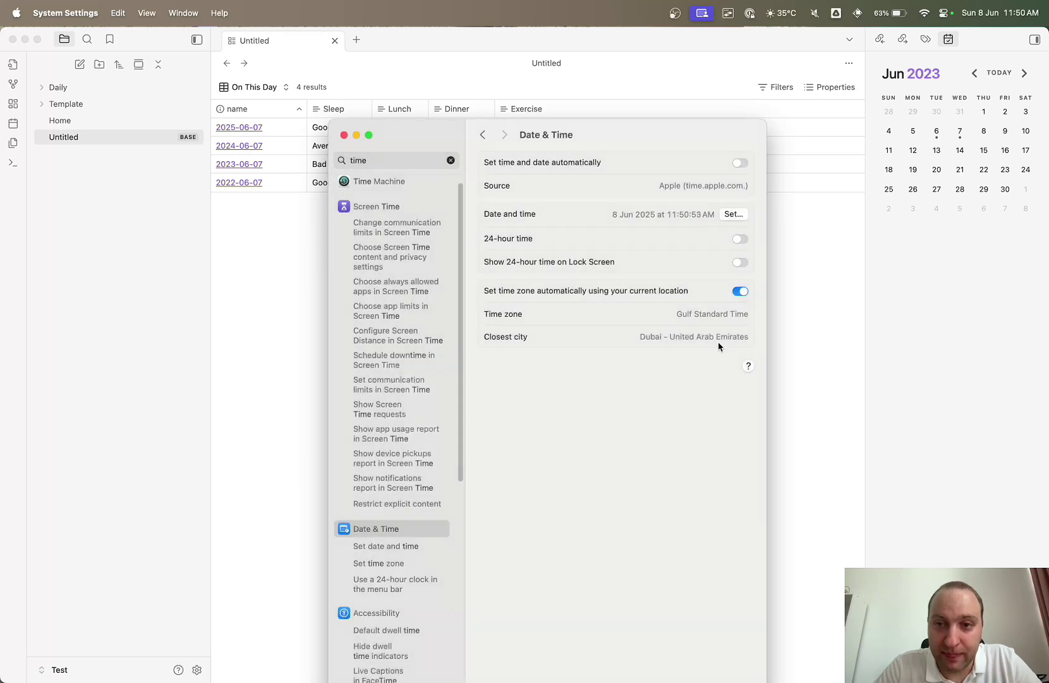
left_click(813, 304)
In Obsidian, check the Home note's On This Day list and the Untitled base's On This Day view against the changed date.
left_click(69, 121)
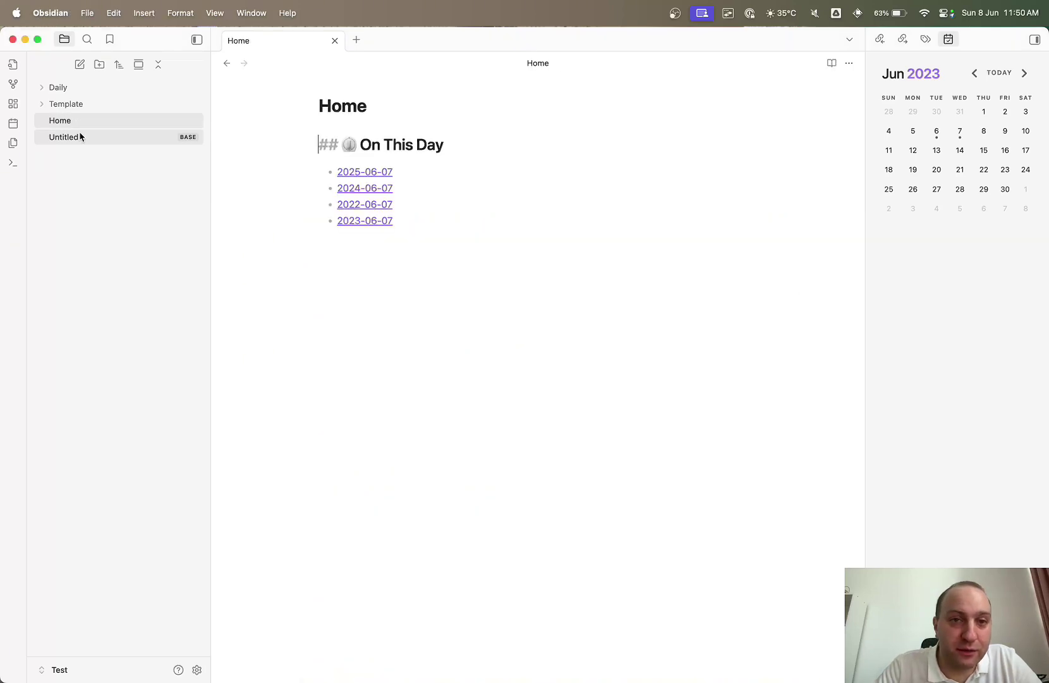
left_click(81, 137)
left_click(237, 88)
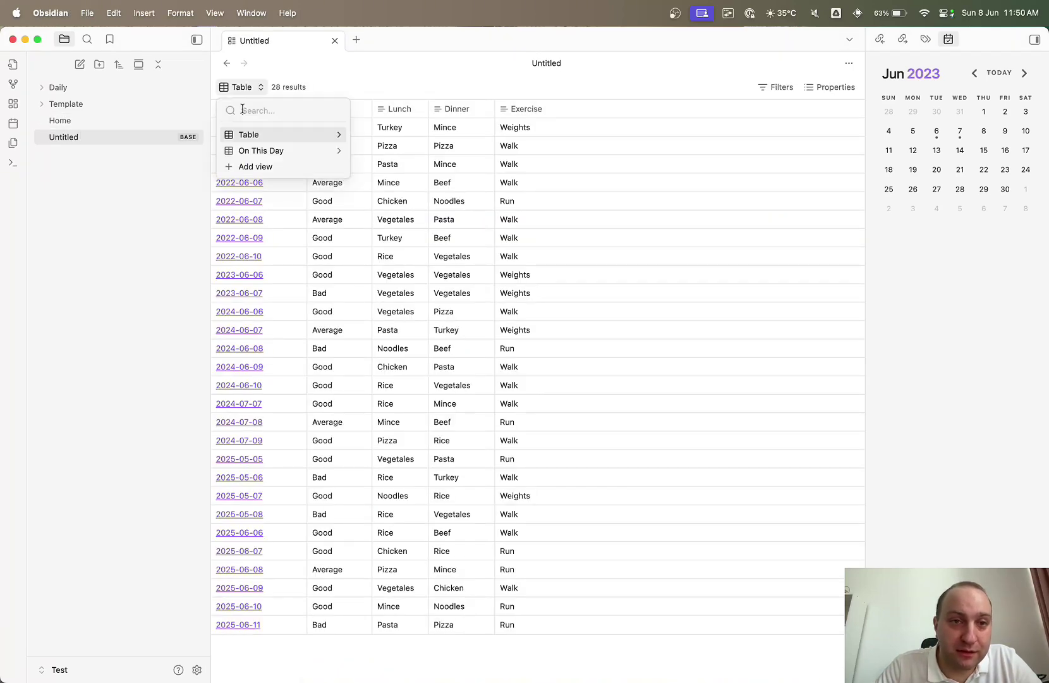
left_click(260, 155)
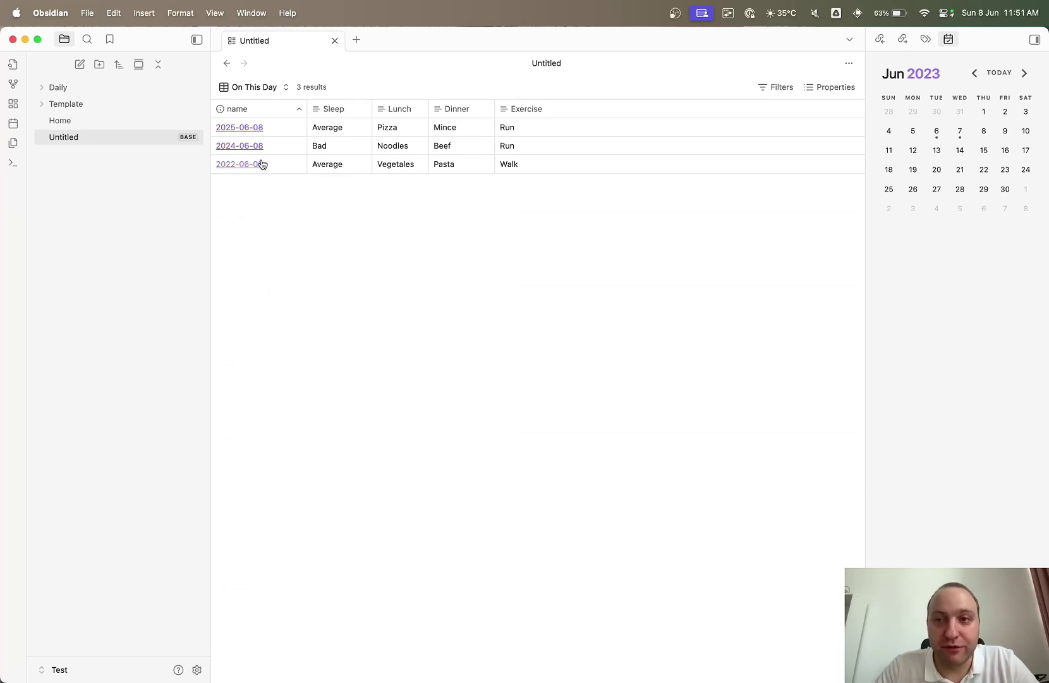
left_click(986, 21)
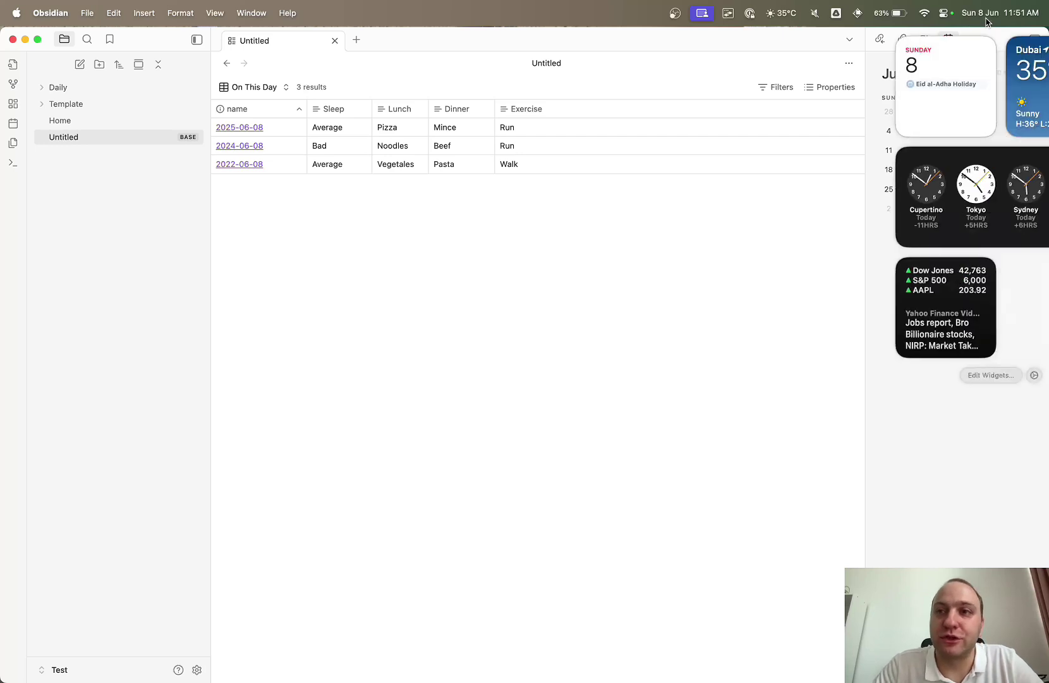
left_click(740, 177)
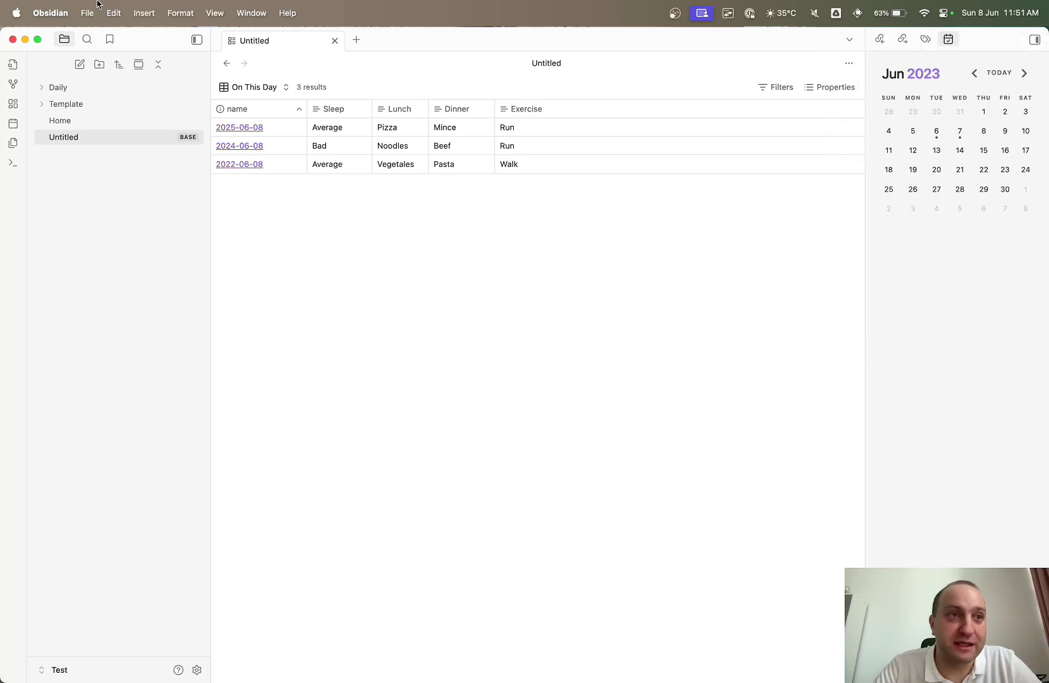
Inspect the Dataview query behind the Home note's On This Day list, and return to the Untitled base.
key("alt+Tab")
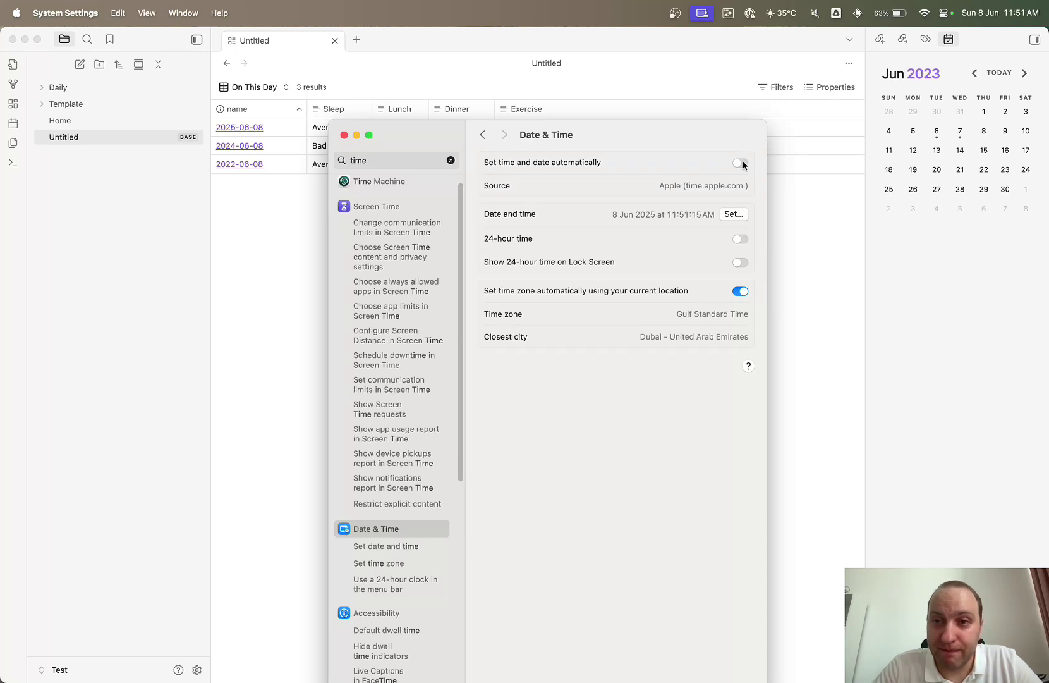
left_click(266, 243)
left_click(63, 120)
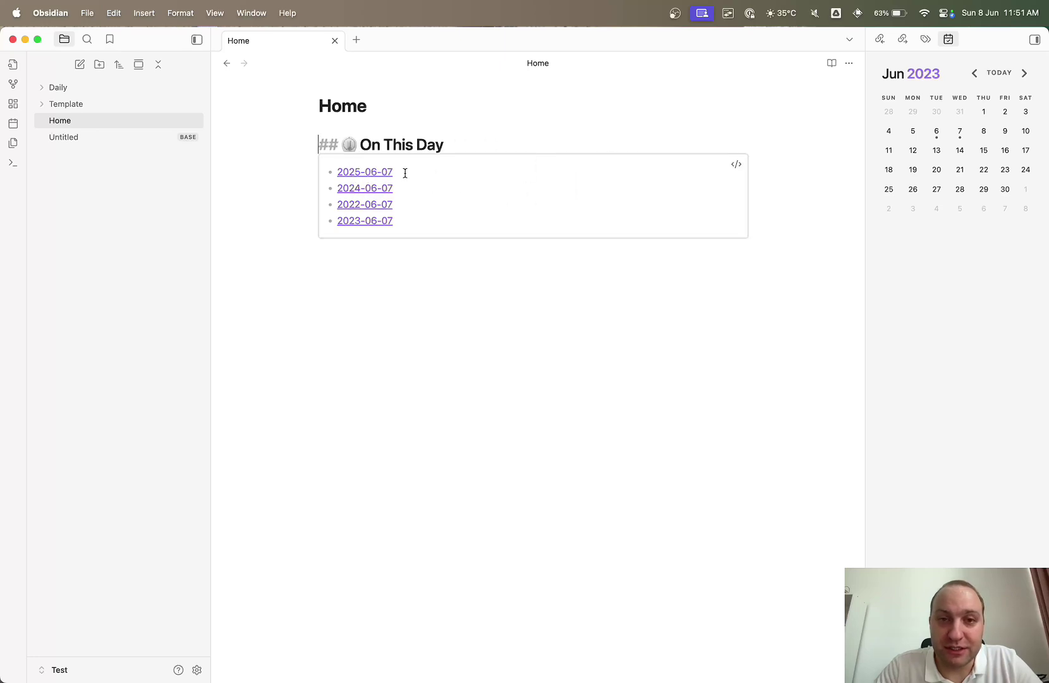
left_click(737, 163)
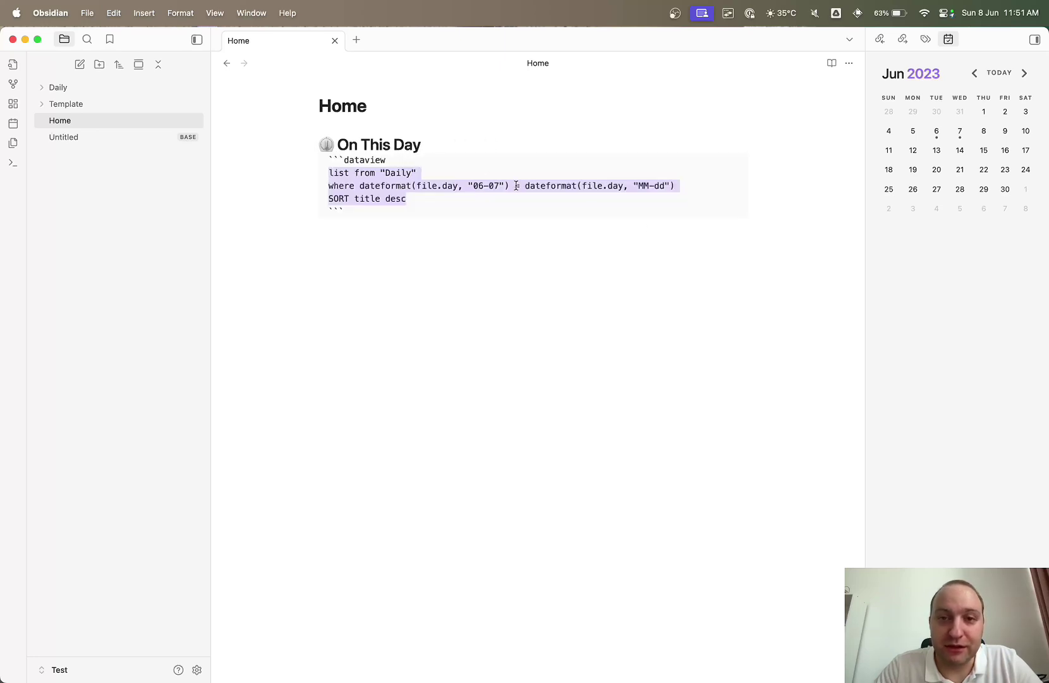
left_click(509, 268)
left_click(121, 138)
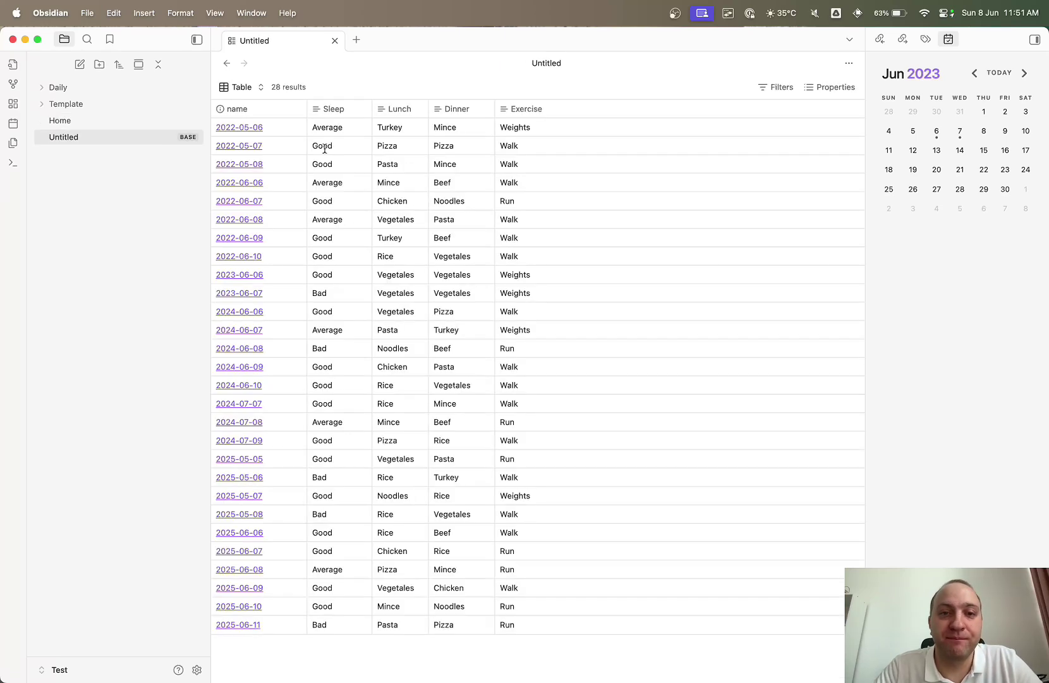
Switch to System Settings, turn automatic time and date back on, and minimise the settings window.
key("super+Tab")
left_click(739, 164)
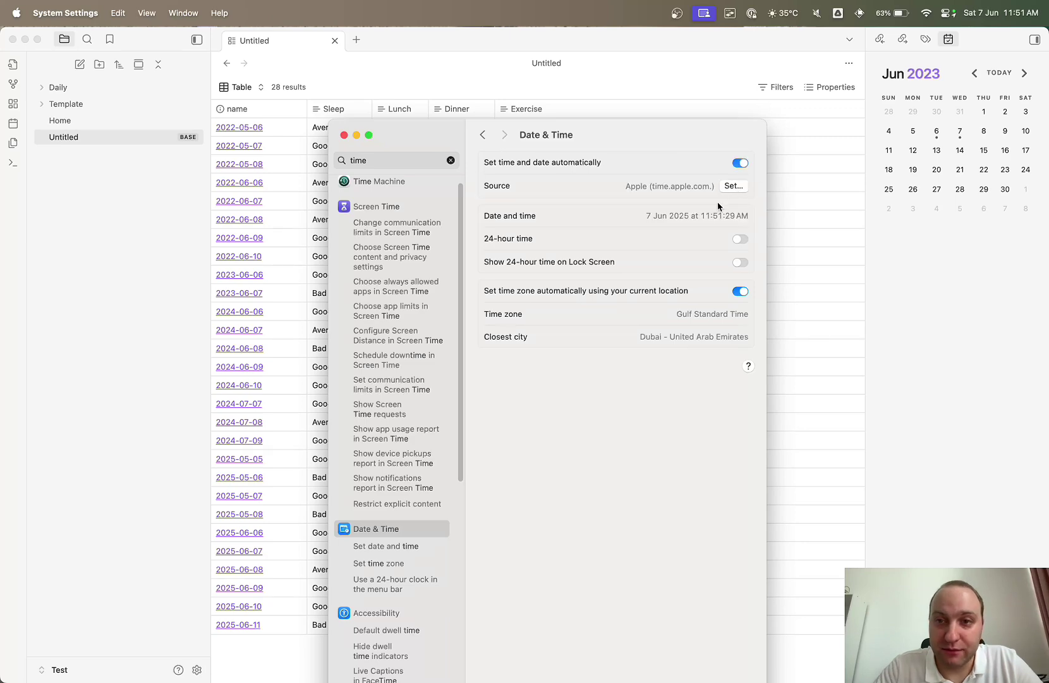
left_click(358, 136)
Compare the Home note's list with the base's On This Day view again, and review that view's property list.
left_click(71, 121)
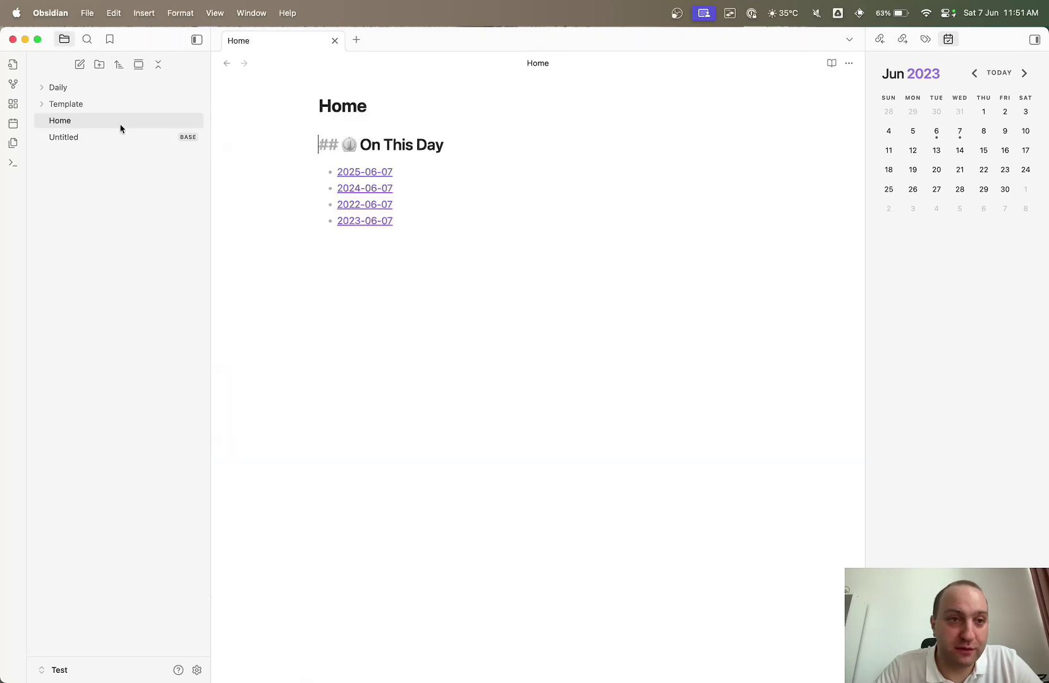
left_click(120, 137)
left_click(244, 88)
left_click(265, 150)
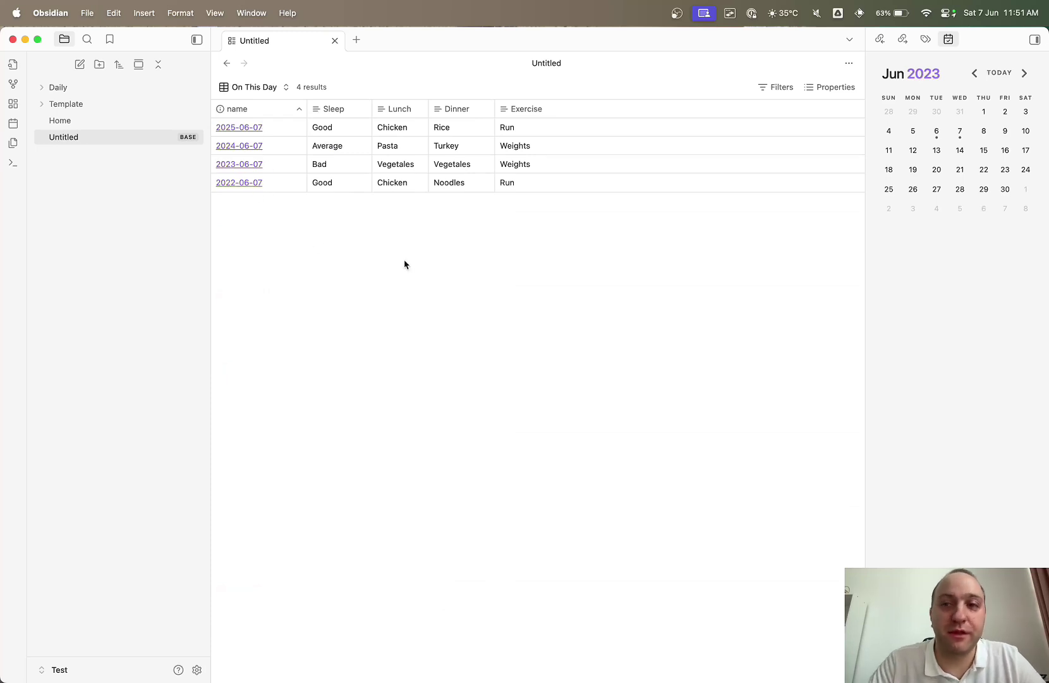
left_click(811, 89)
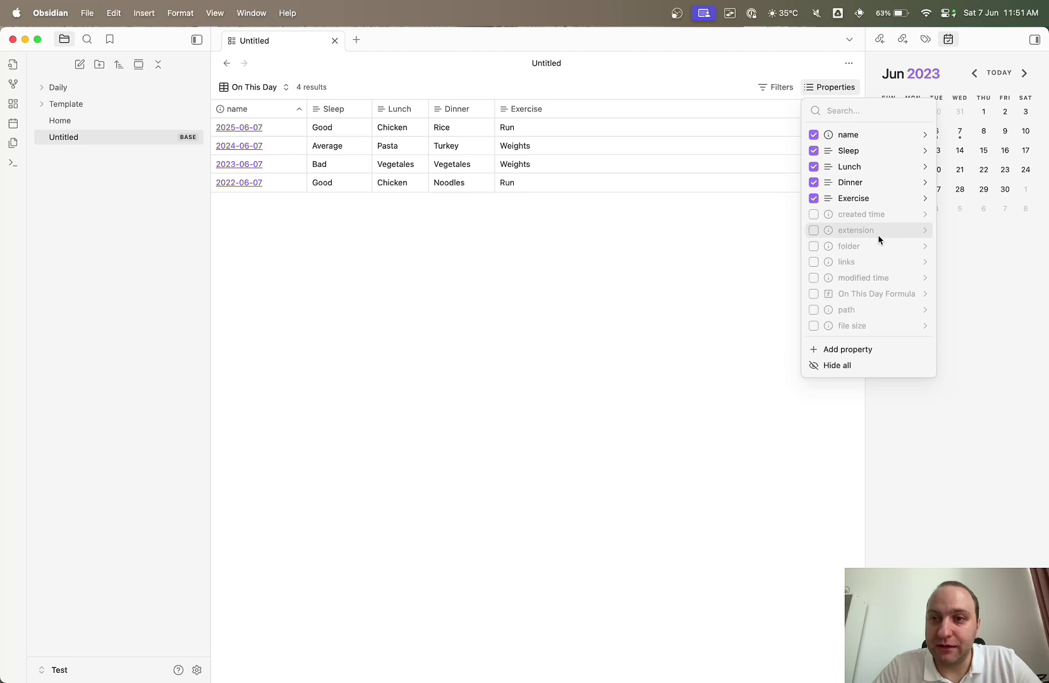
left_click(602, 309)
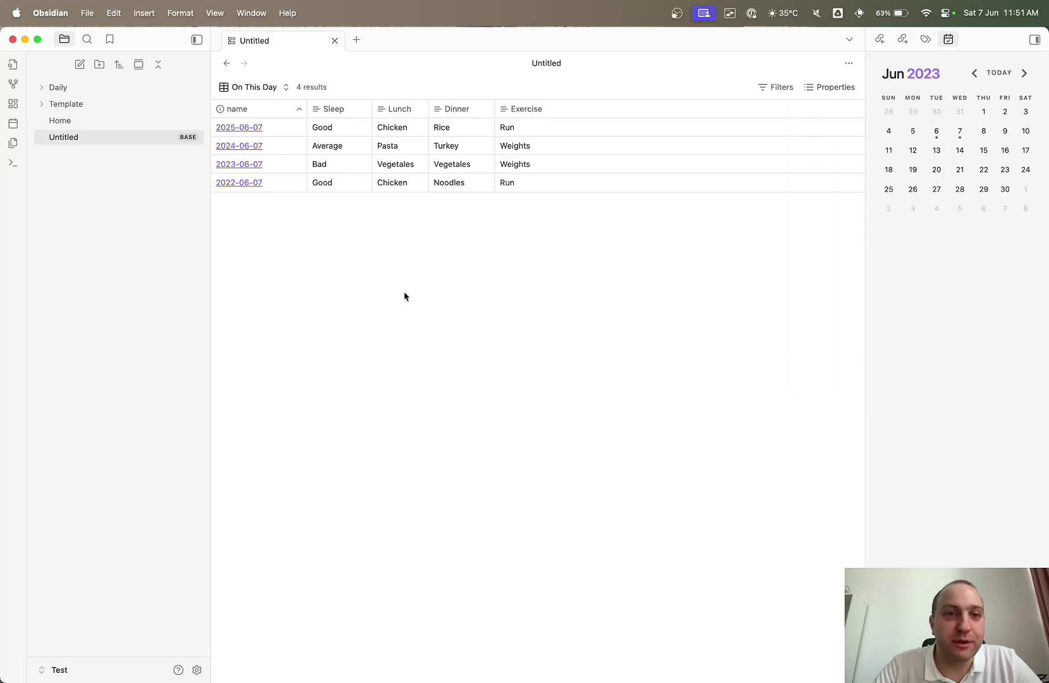